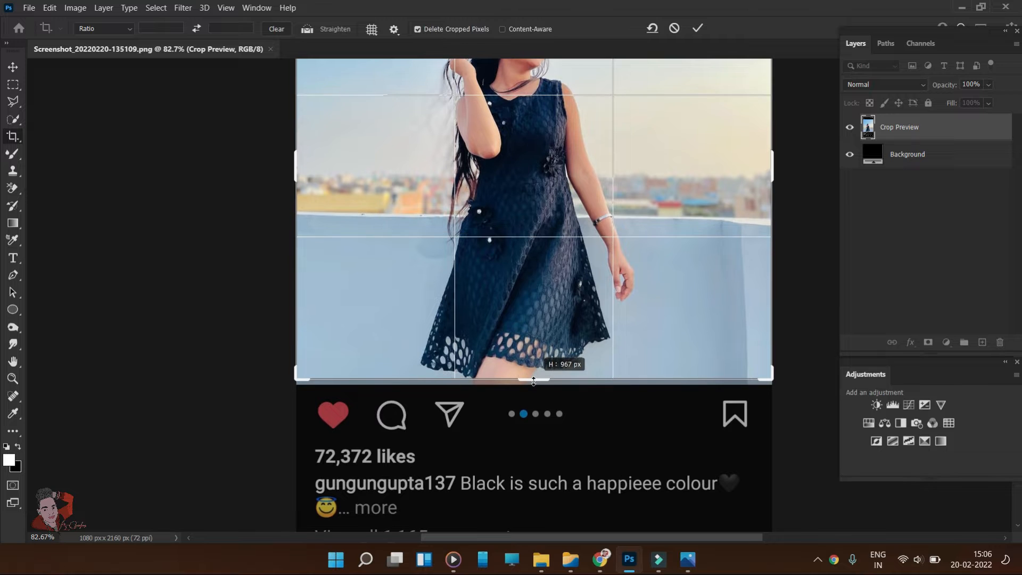
Crop away the Instagram interface below the photo and resize the image to a width of 2000 px.
{"action": "left_click", "coordinate": [697, 28]}
{"action": "key", "text": "ctrl+0"}
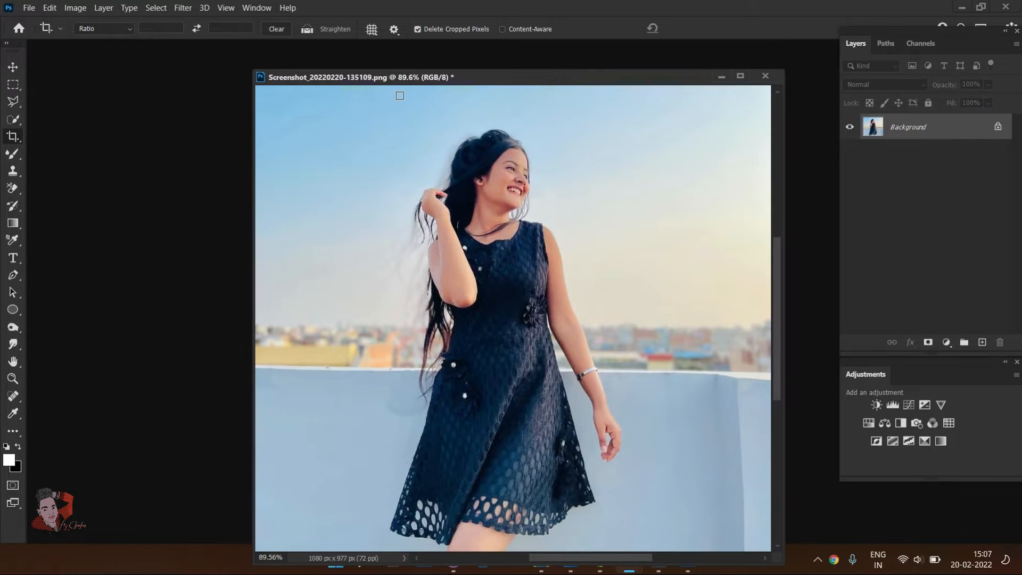
{"action": "key", "text": "ctrl+alt+i"}
{"action": "type", "text": "2000"}
{"action": "key", "text": "Return"}
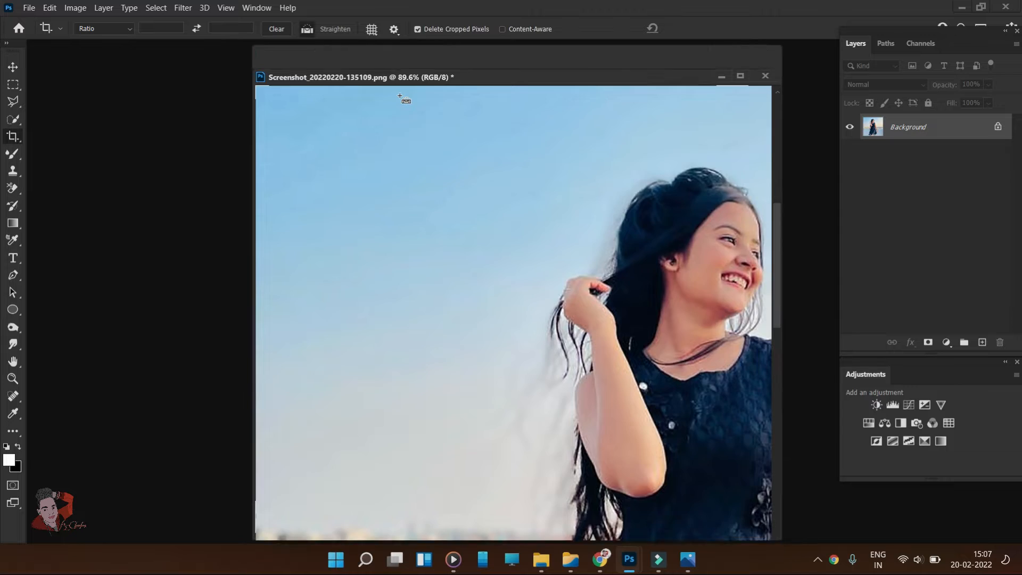
{"action": "key", "text": "ctrl+0"}
{"action": "key", "text": "c"}
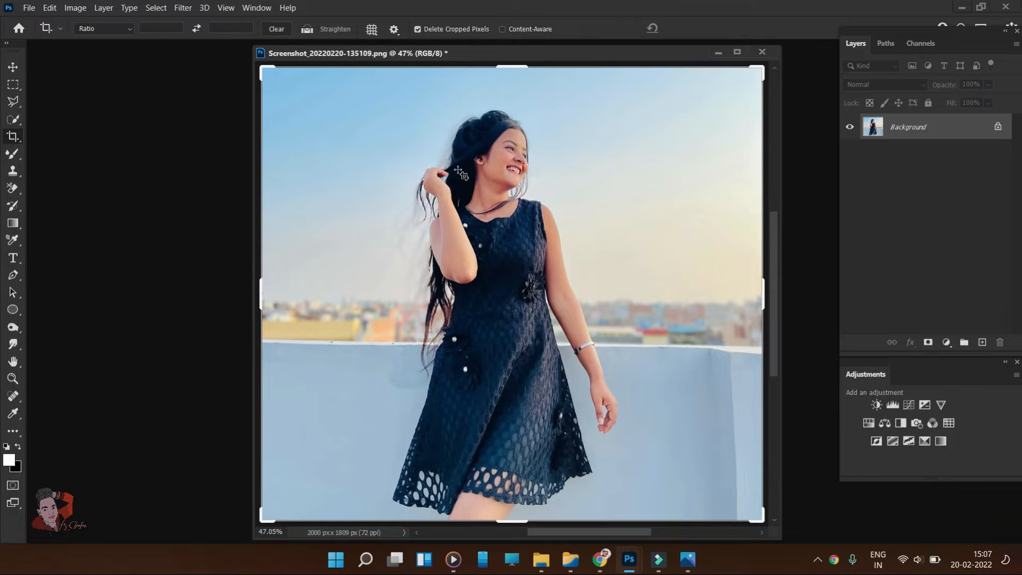
{"action": "scroll", "coordinate": [456, 375], "scroll_direction": "down", "scroll_amount": 1}
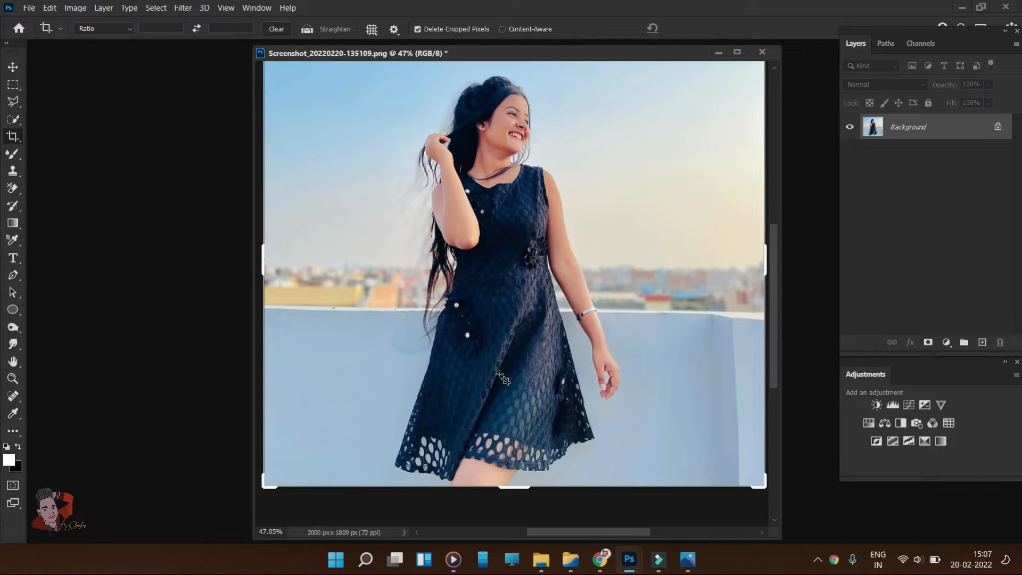
Trace the woman's outline with the Magnetic Lasso from her leg along the left dress edge, loose hair and raised hand towards the head.
{"action": "right_click", "coordinate": [14, 135]}
{"action": "right_click", "coordinate": [12, 117]}
{"action": "left_click", "coordinate": [33, 118]}
{"action": "right_click", "coordinate": [14, 86]}
{"action": "left_click", "coordinate": [48, 98]}
{"action": "right_click", "coordinate": [13, 102]}
{"action": "left_click", "coordinate": [54, 127]}
{"action": "scroll", "coordinate": [465, 388], "scroll_direction": "up", "scroll_amount": 5}
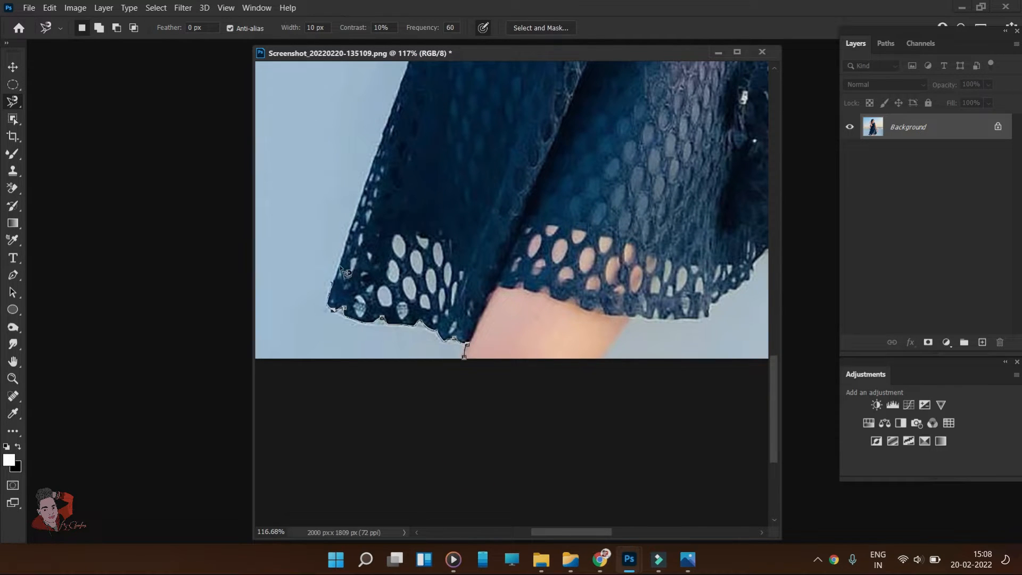
{"action": "scroll", "coordinate": [346, 272], "scroll_direction": "up", "scroll_amount": 5}
{"action": "left_click_drag", "start_coordinate": [326, 93], "coordinate": [388, 403]}
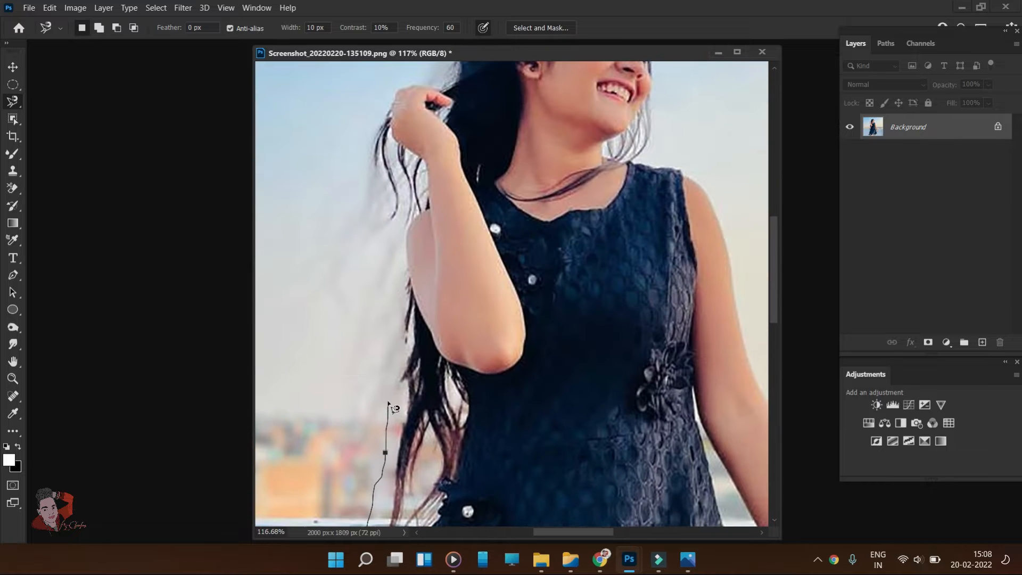
{"action": "left_click_drag", "start_coordinate": [374, 109], "coordinate": [368, 299]}
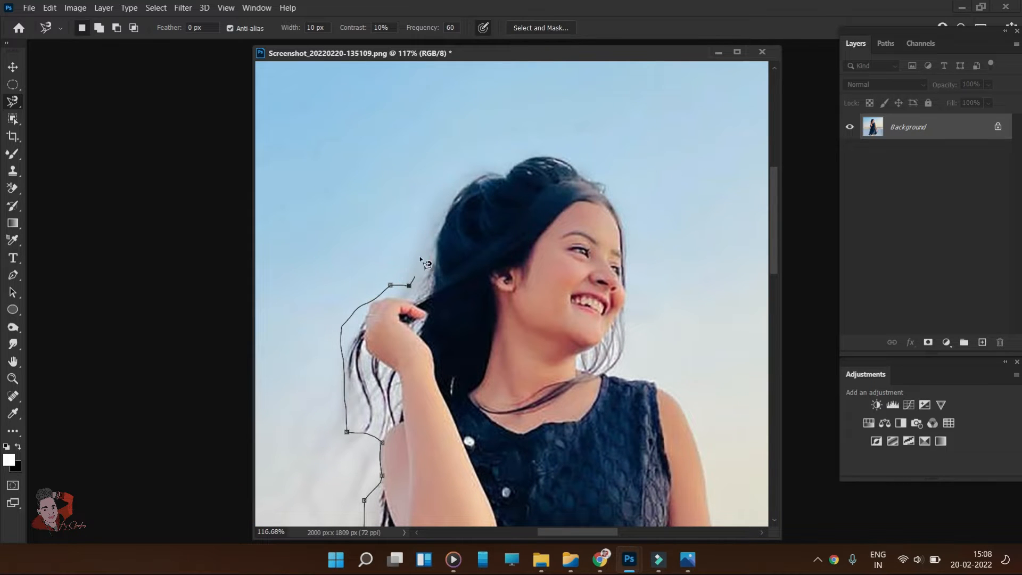
Continue the Magnetic Lasso outline past the face and shoulder, around the lowered arm and hand, and back up to the waist.
{"action": "left_click_drag", "start_coordinate": [637, 369], "coordinate": [378, 191]}
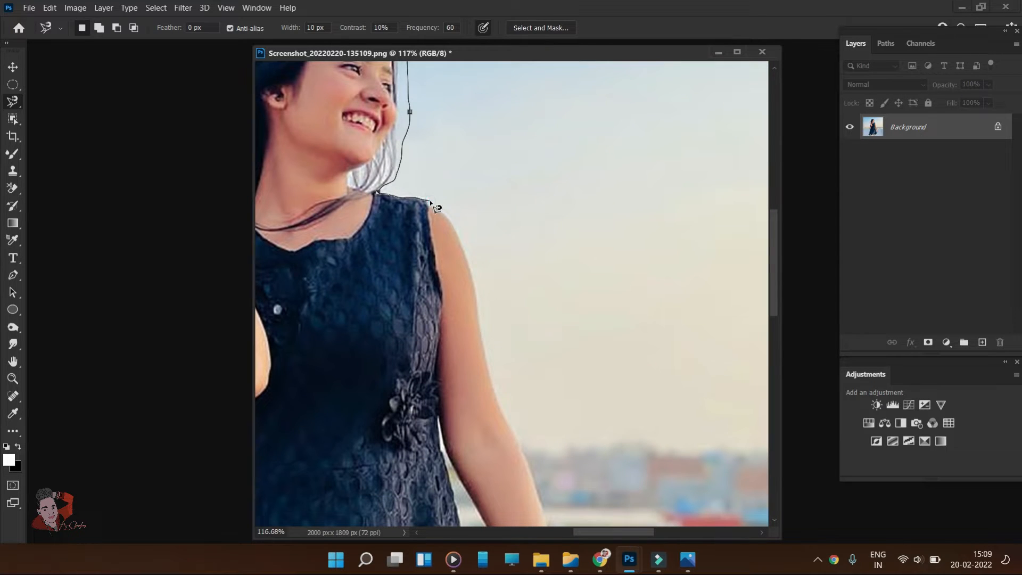
{"action": "left_click_drag", "start_coordinate": [517, 445], "coordinate": [455, 180]}
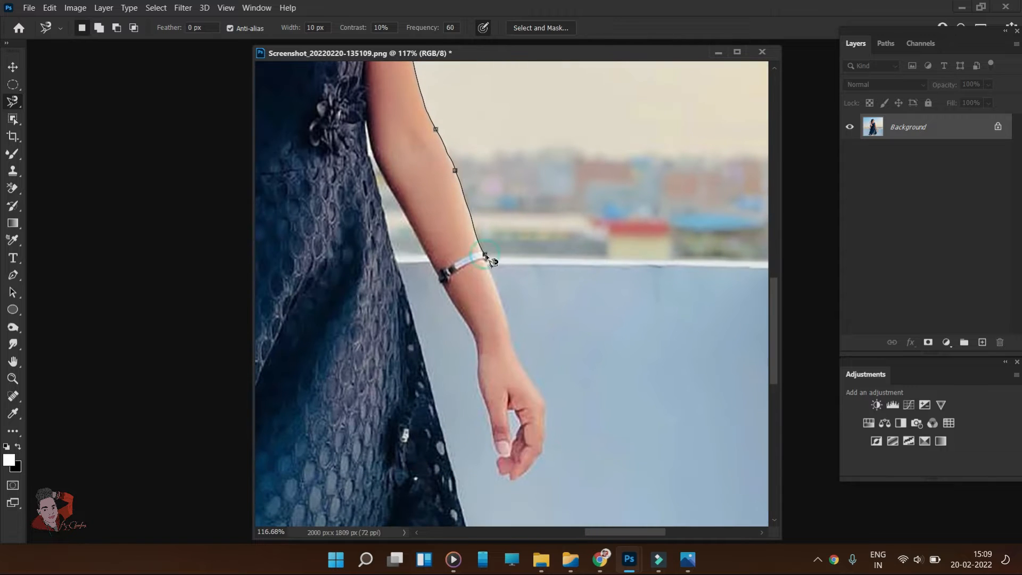
{"action": "left_click_drag", "start_coordinate": [524, 369], "coordinate": [473, 170]}
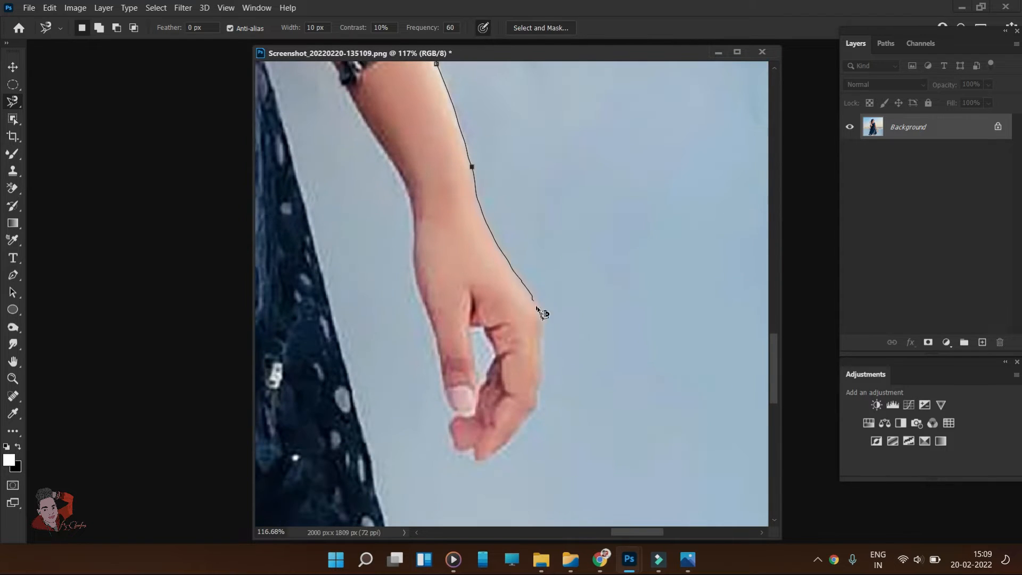
{"action": "left_click_drag", "start_coordinate": [365, 115], "coordinate": [532, 379]}
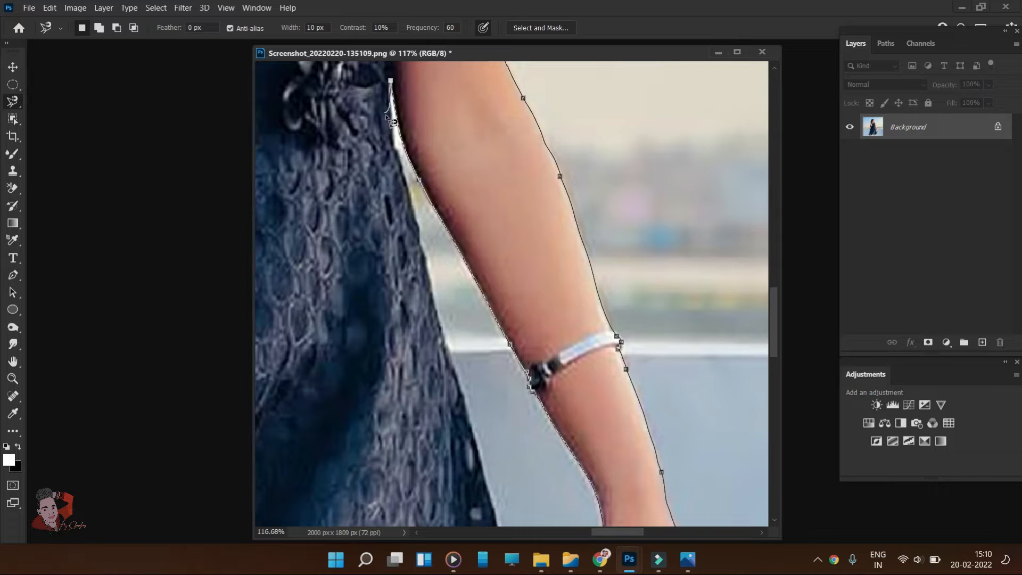
Trace the right dress edge, the scalloped hem and the leg, and close the outline at its starting point.
{"action": "left_click_drag", "start_coordinate": [473, 436], "coordinate": [457, 107]}
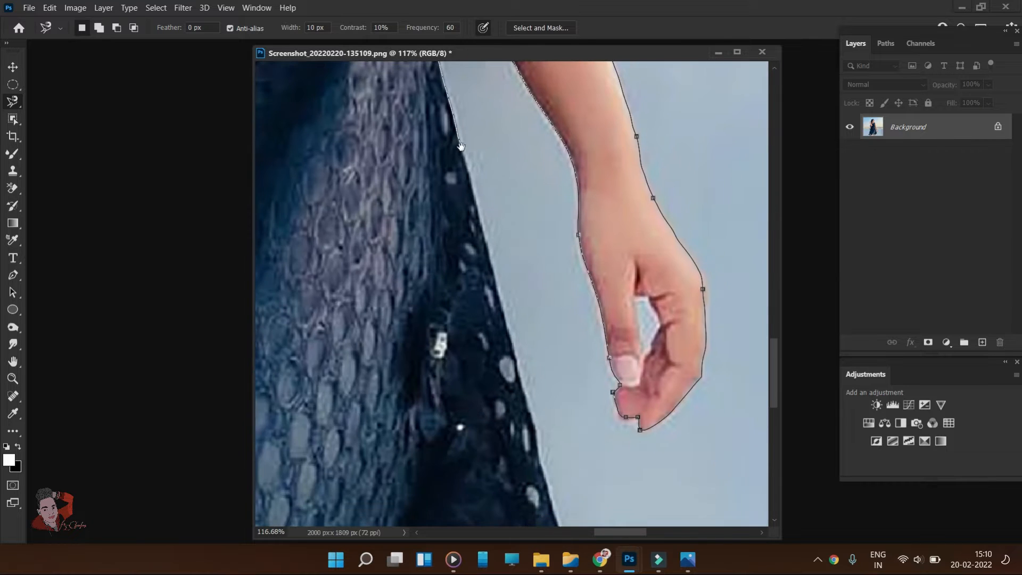
{"action": "left_click_drag", "start_coordinate": [532, 458], "coordinate": [527, 252]}
{"action": "left_click_drag", "start_coordinate": [527, 298], "coordinate": [502, 232]}
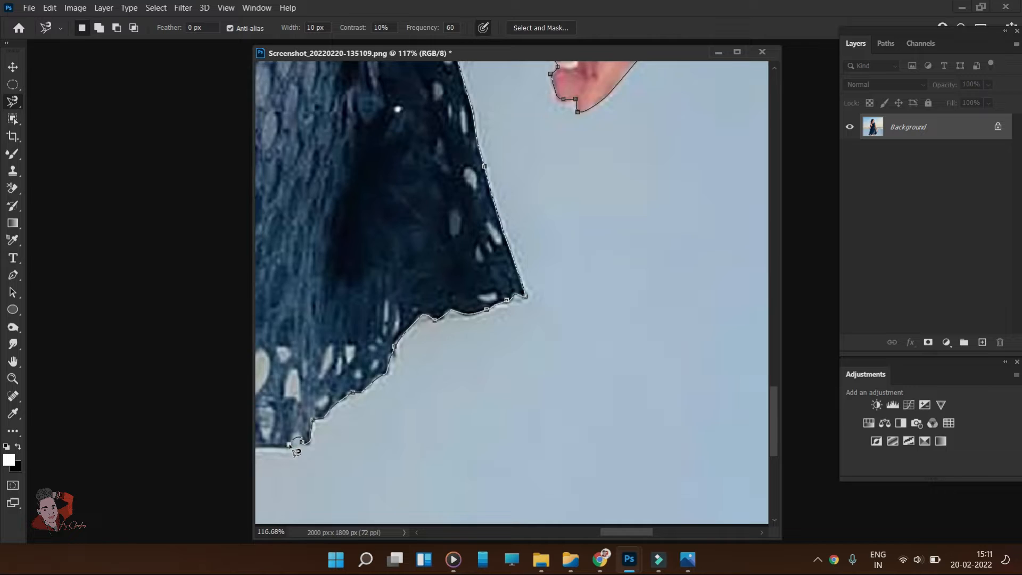
{"action": "left_click_drag", "start_coordinate": [291, 445], "coordinate": [602, 376]}
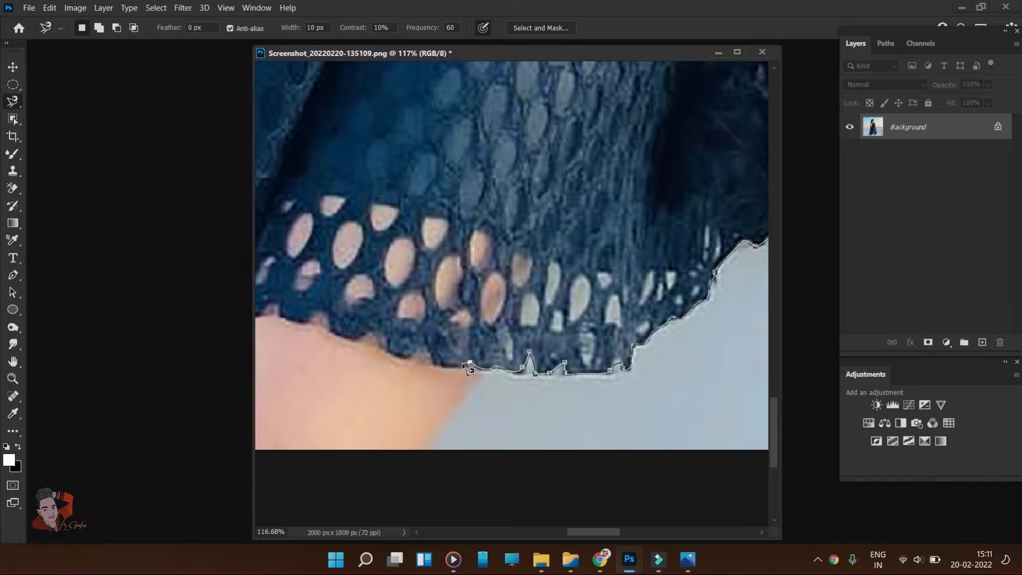
{"action": "mouse_move", "coordinate": [434, 451]}
{"action": "left_mouse_down"}
{"action": "mouse_move", "coordinate": [683, 366]}
{"action": "mouse_move", "coordinate": [691, 374]}
{"action": "left_mouse_up"}
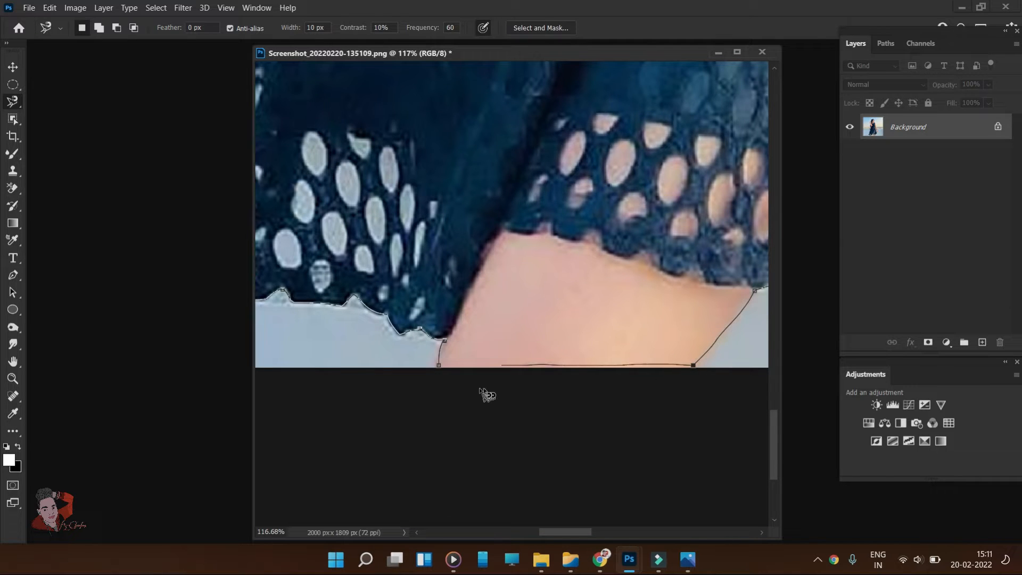
{"action": "left_click", "coordinate": [440, 367]}
{"action": "key", "text": "ctrl+0"}
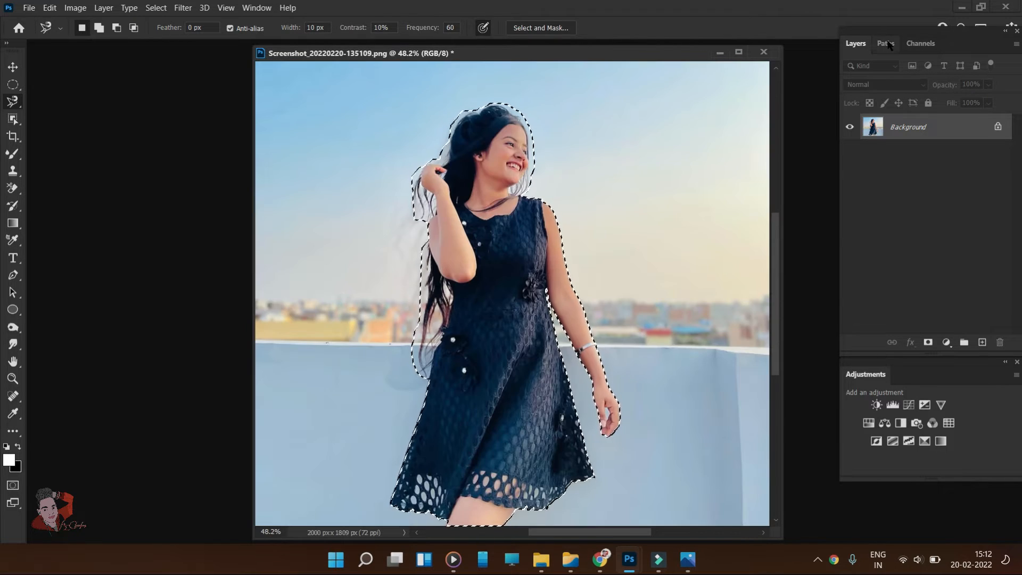
Convert the selection into a work path and copy the outlined woman to a new layer.
{"action": "right_click", "coordinate": [523, 303]}
{"action": "left_click", "coordinate": [581, 123]}
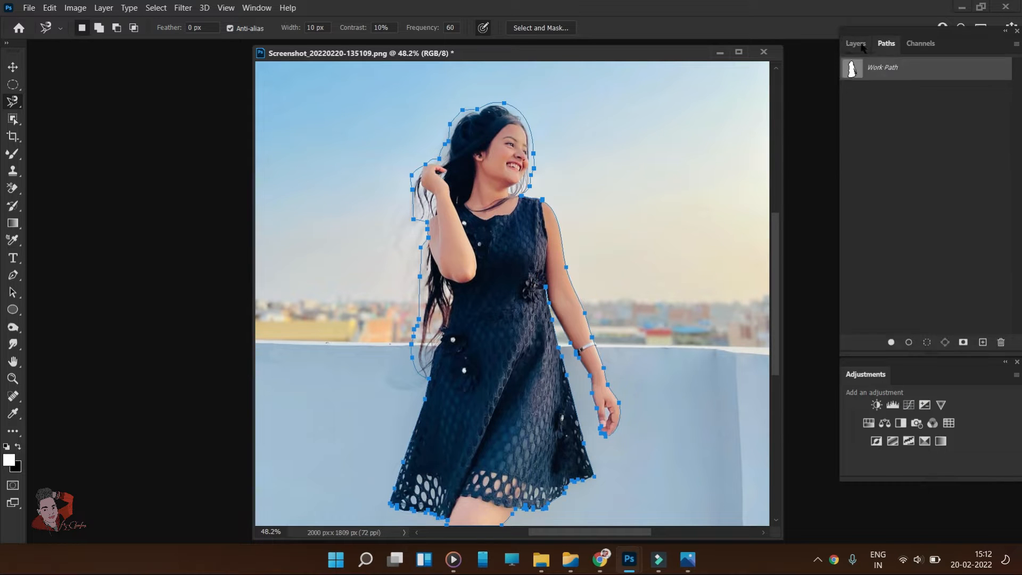
{"action": "key", "text": "ctrl+Return"}
{"action": "key", "text": "ctrl+j"}
Hide the original background and duplicate the cutout layer.
{"action": "left_click", "coordinate": [853, 154]}
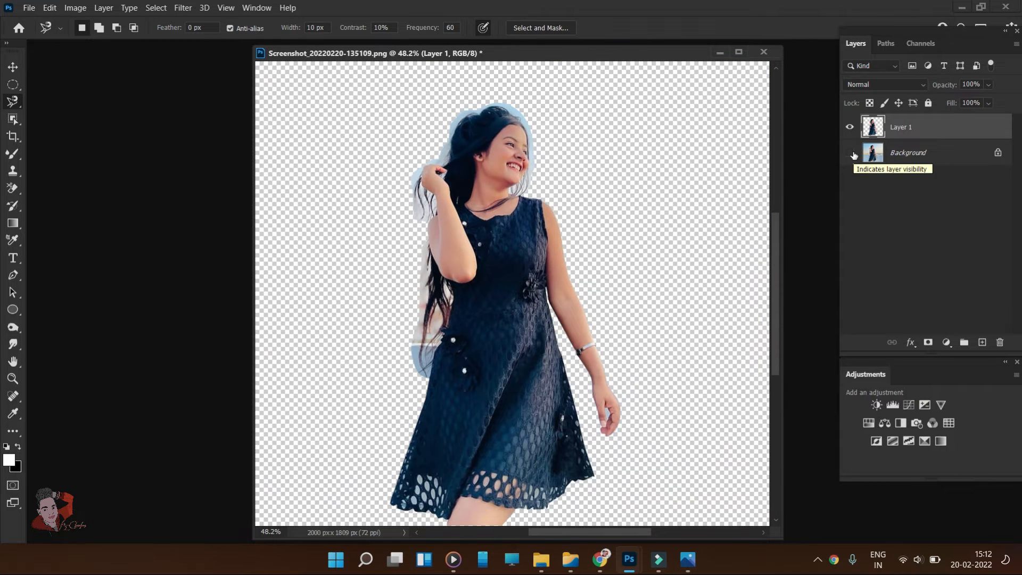
{"action": "key", "text": "ctrl+j"}
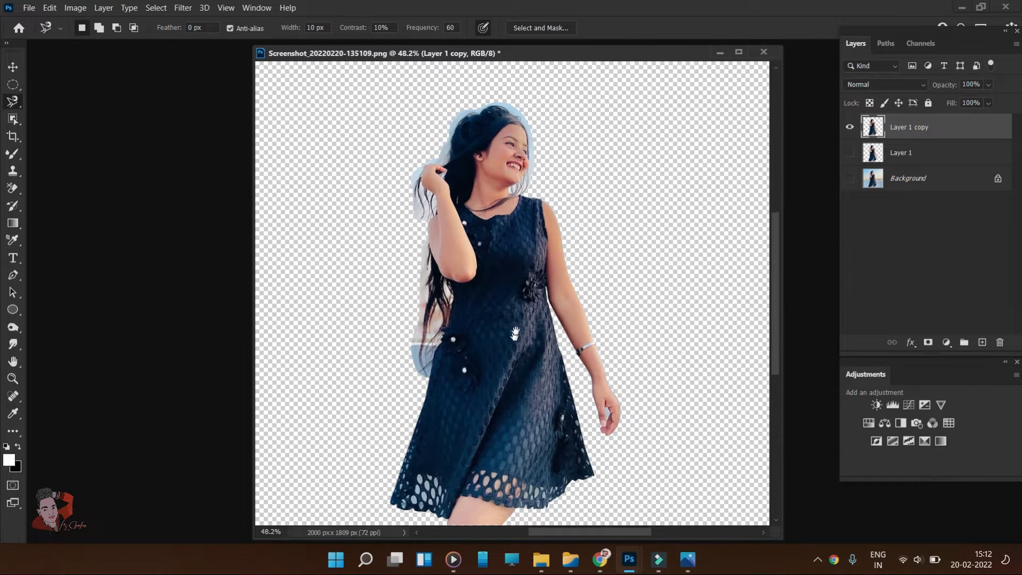
Select the background patch between the thumb and fingers with the Magic Wand and delete it.
{"action": "left_click_drag", "start_coordinate": [504, 386], "coordinate": [533, 224]}
{"action": "right_click", "coordinate": [13, 102]}
{"action": "right_click", "coordinate": [13, 119]}
{"action": "left_click", "coordinate": [74, 143]}
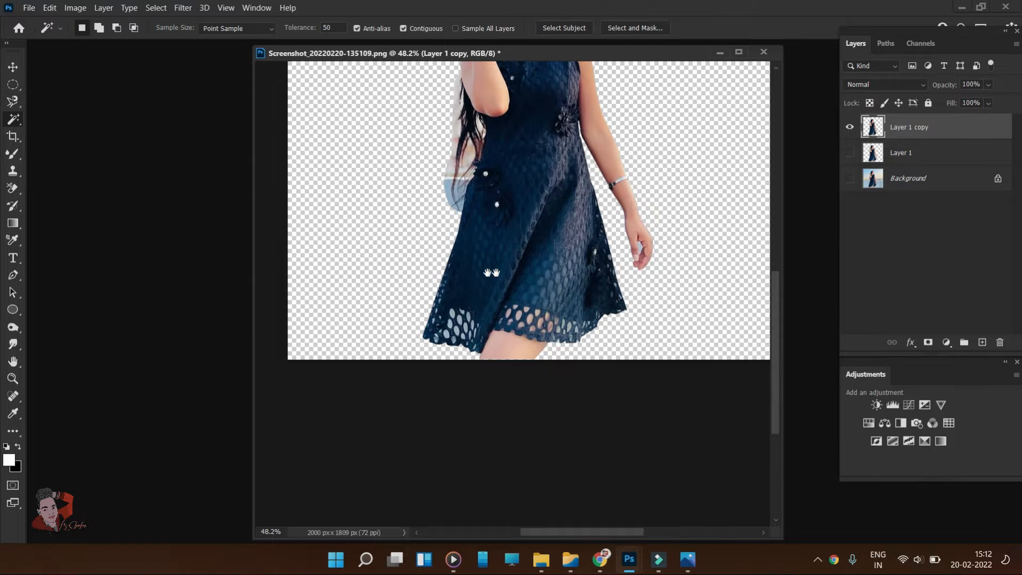
{"action": "scroll", "coordinate": [646, 245], "scroll_direction": "up", "scroll_amount": 8}
{"action": "left_click", "coordinate": [404, 250]}
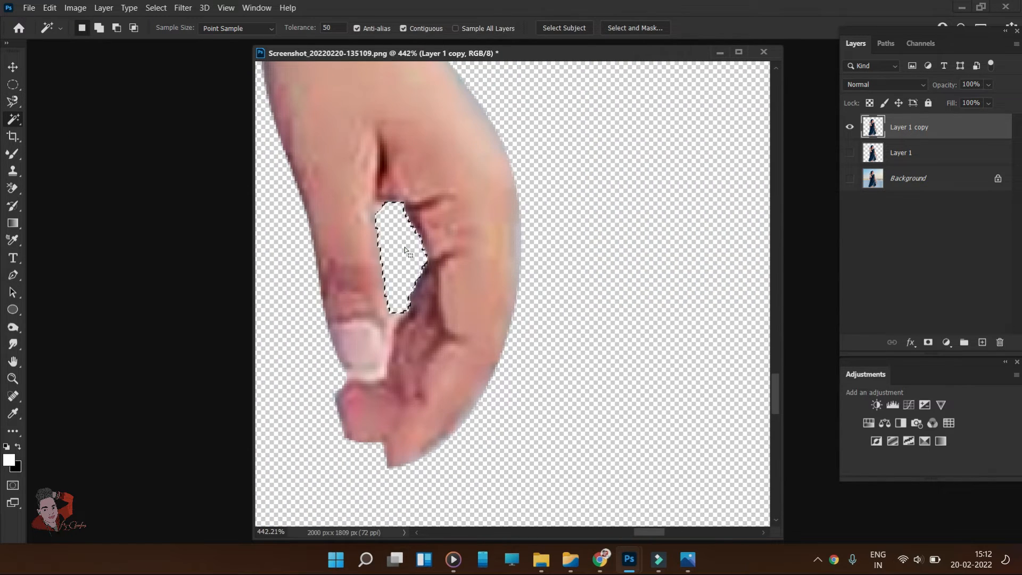
Select the background-coloured lace holes in the dress hem to the right of the leg with the Magic Wand.
{"action": "scroll", "coordinate": [472, 335], "scroll_direction": "down", "scroll_amount": 5}
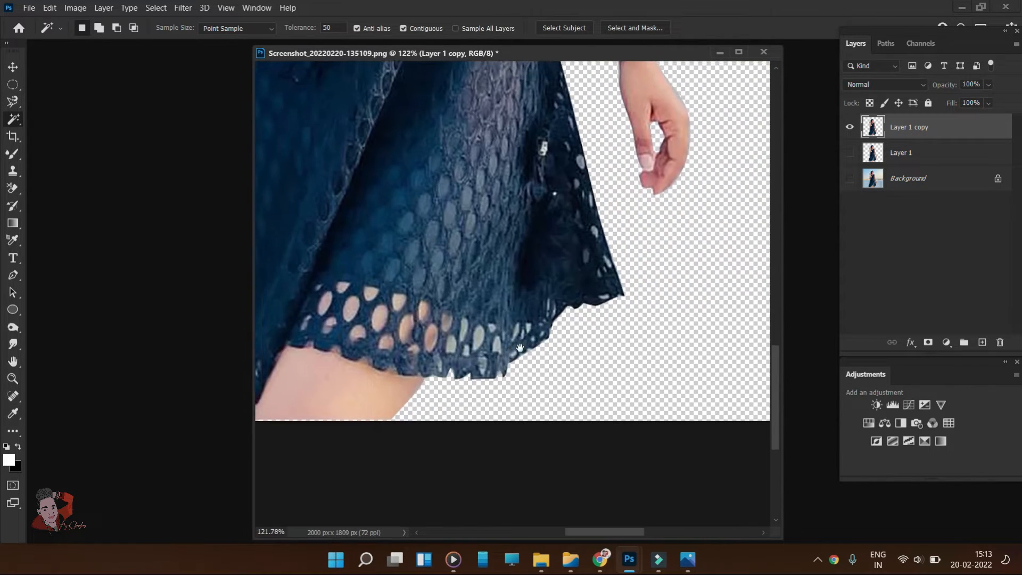
{"action": "scroll", "coordinate": [457, 334], "scroll_direction": "up", "scroll_amount": 2}
{"action": "left_click", "coordinate": [459, 365]}
{"action": "left_click", "coordinate": [484, 382]}
{"action": "left_click", "coordinate": [507, 356]}
{"action": "left_click", "coordinate": [499, 328]}
{"action": "left_click", "coordinate": [536, 336]}
{"action": "left_click", "coordinate": [556, 327]}
{"action": "left_click", "coordinate": [532, 370]}
{"action": "left_click", "coordinate": [413, 384]}
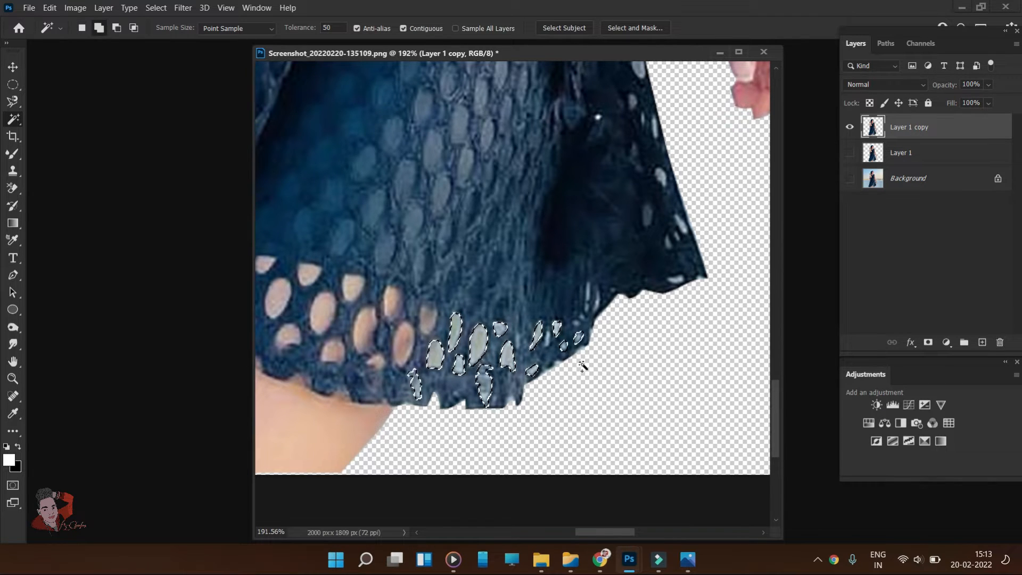
Add the lace holes along the dress's right edge to the selection and delete the selected background.
{"action": "left_click", "coordinate": [683, 225]}
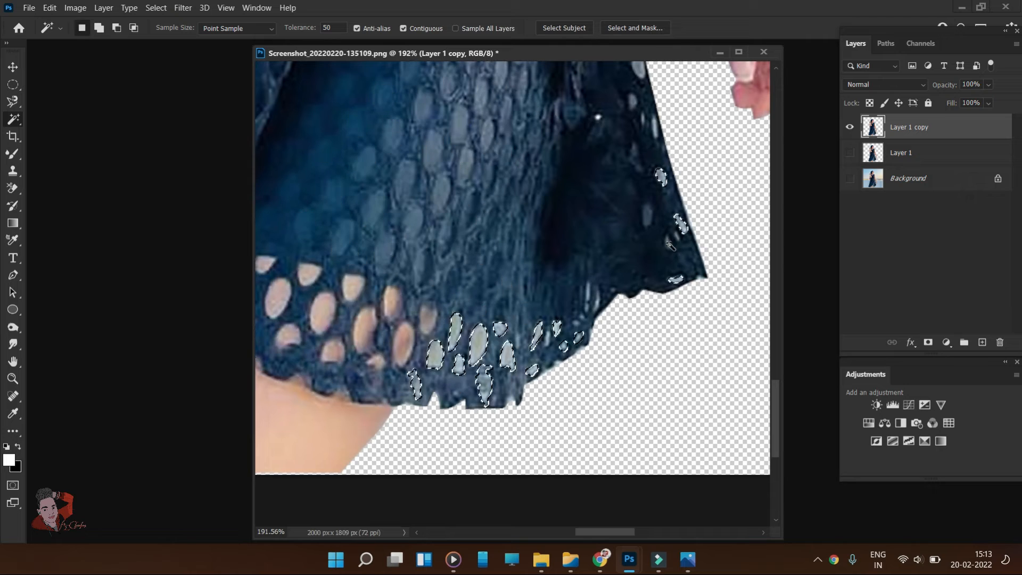
{"action": "left_click", "coordinate": [668, 243]}
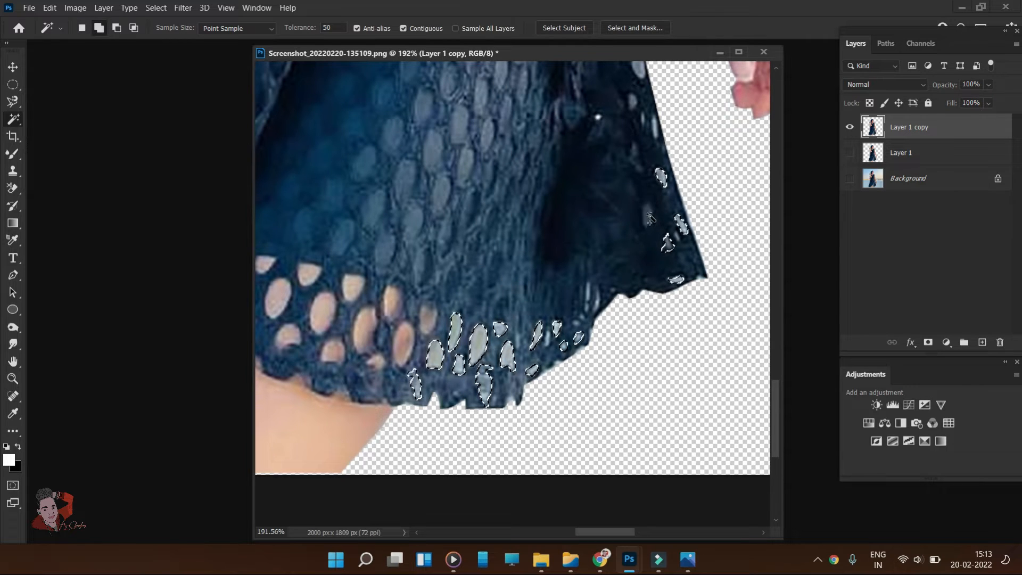
{"action": "left_click_drag", "start_coordinate": [603, 201], "coordinate": [615, 333]}
{"action": "left_click", "coordinate": [652, 199], "text": "shift"}
{"action": "left_click", "coordinate": [645, 233], "text": "shift"}
{"action": "left_click", "coordinate": [668, 258], "text": "shift"}
{"action": "left_click", "coordinate": [660, 345], "text": "shift"}
{"action": "key", "text": "Delete"}
{"action": "left_click_drag", "start_coordinate": [655, 161], "coordinate": [662, 265]}
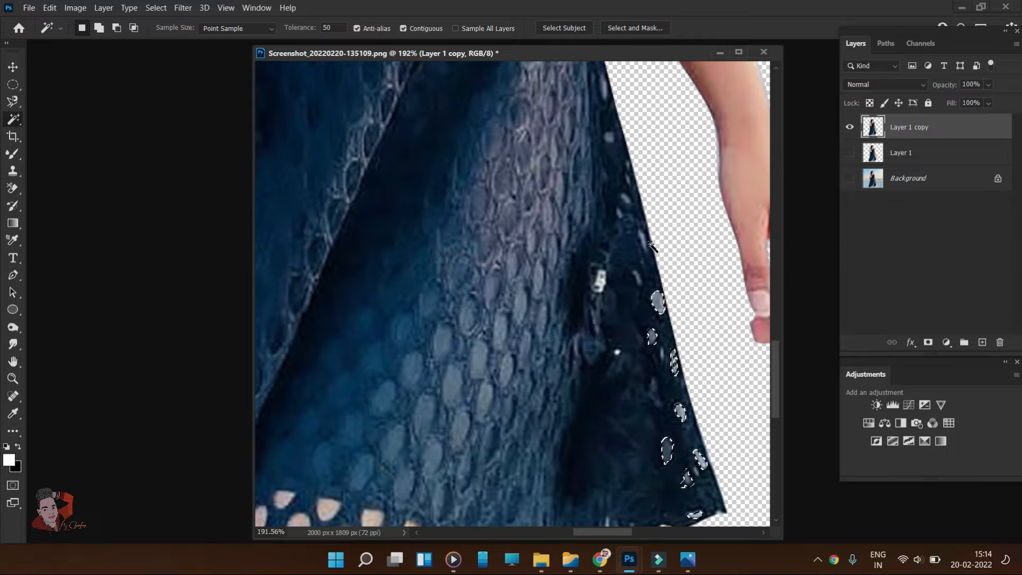
{"action": "key", "text": "ctrl+d"}
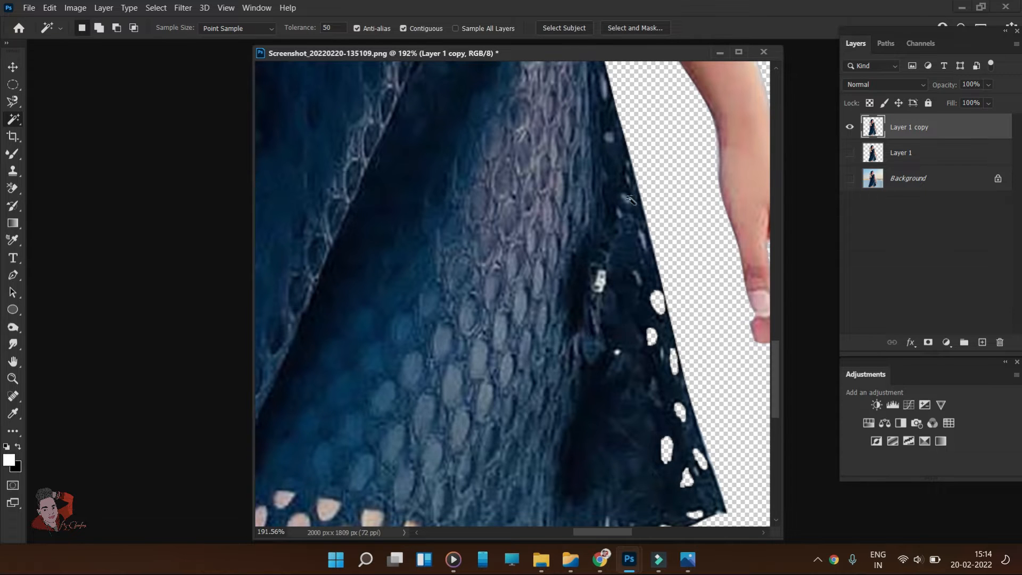
Select the background-coloured lace holes in the dress hem to the left of the leg.
{"action": "left_click", "coordinate": [610, 137], "text": "shift"}
{"action": "left_click_drag", "start_coordinate": [436, 468], "coordinate": [784, 267]}
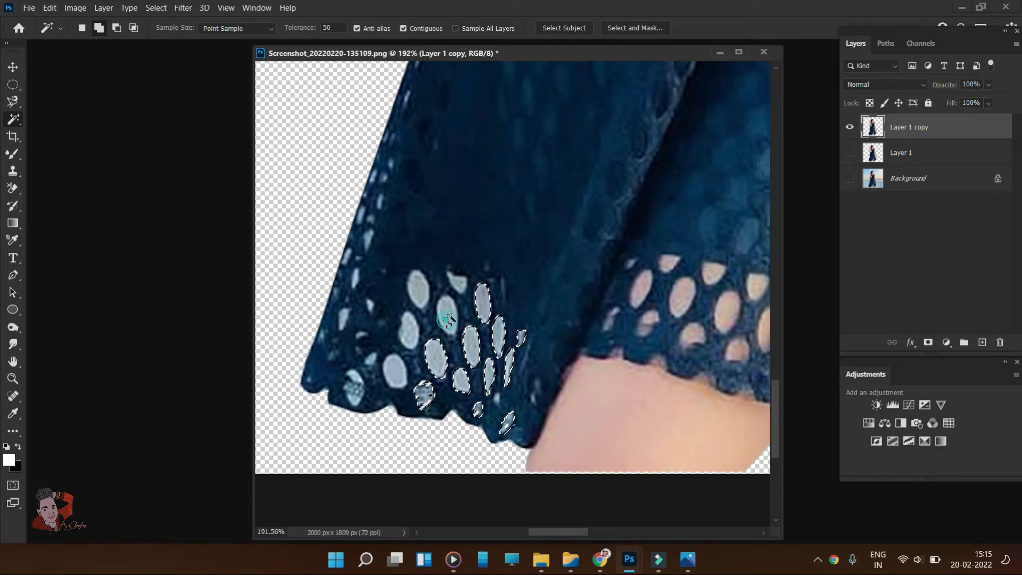
{"action": "left_click", "coordinate": [359, 392], "text": "shift"}
{"action": "left_click", "coordinate": [371, 360], "text": "shift"}
{"action": "left_click", "coordinate": [343, 319], "text": "shift"}
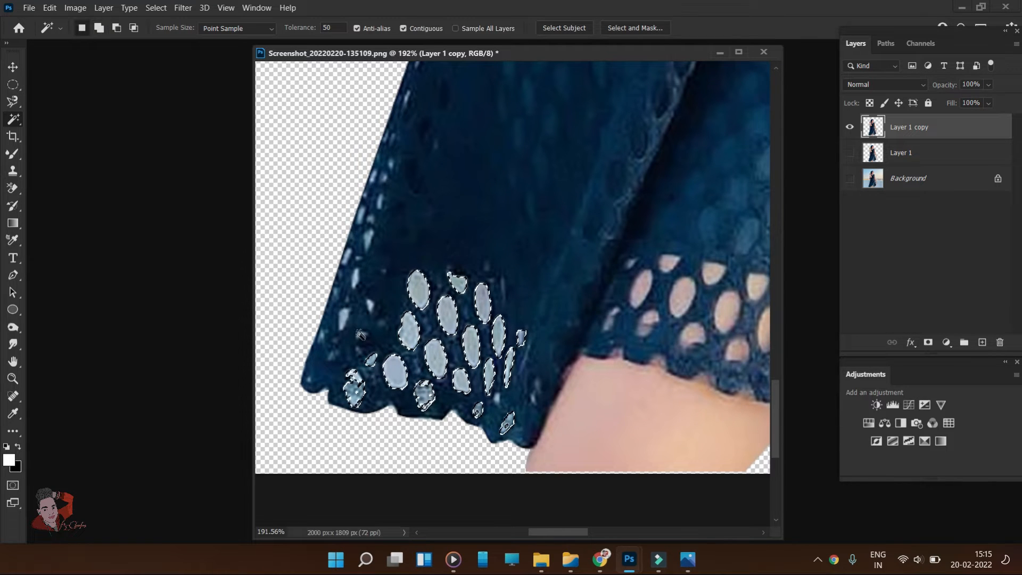
Add the small lace holes along the dress's left edge to the selection and delete the selected background.
{"action": "left_click", "coordinate": [355, 278], "text": "shift"}
{"action": "left_click", "coordinate": [347, 257], "text": "shift"}
{"action": "left_click", "coordinate": [368, 239], "text": "shift"}
{"action": "left_click", "coordinate": [361, 214], "text": "shift"}
{"action": "mouse_move", "coordinate": [502, 170]}
{"action": "left_mouse_down"}
{"action": "mouse_move", "coordinate": [512, 454]}
{"action": "mouse_move", "coordinate": [475, 192]}
{"action": "mouse_move", "coordinate": [502, 157]}
{"action": "left_mouse_up"}
{"action": "key", "text": "Delete"}
{"action": "left_click", "coordinate": [79, 28]}
{"action": "key", "text": "ctrl+d"}
Duplicate the cleaned cutout layer and open its outline selection in Select and Mask.
{"action": "scroll", "coordinate": [344, 215], "scroll_direction": "down", "scroll_amount": 3}
{"action": "scroll", "coordinate": [543, 207], "scroll_direction": "down", "scroll_amount": 4}
{"action": "left_click_drag", "start_coordinate": [541, 225], "coordinate": [548, 418]}
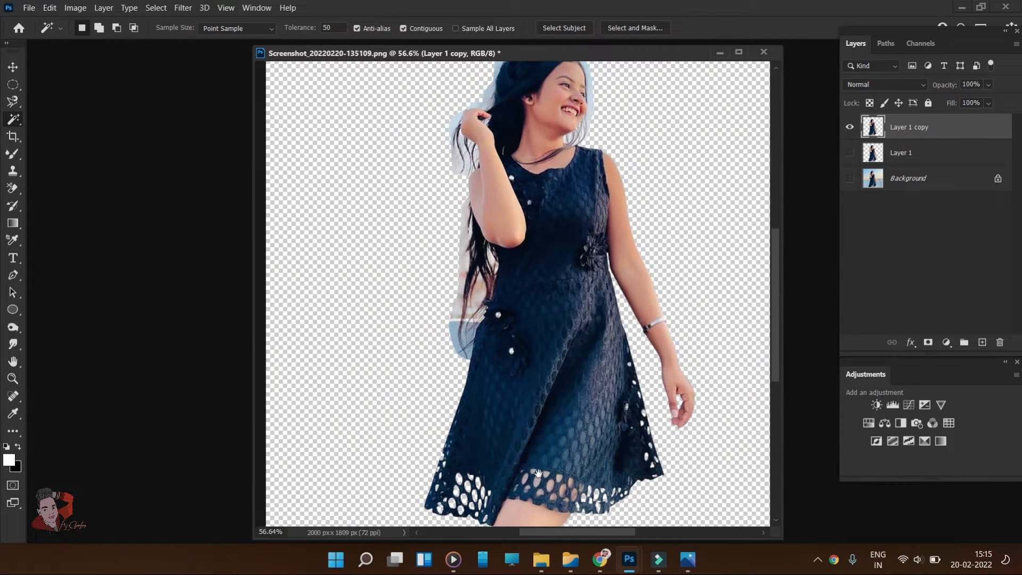
{"action": "key", "text": "ctrl+j"}
{"action": "left_click", "coordinate": [873, 127], "text": "ctrl"}
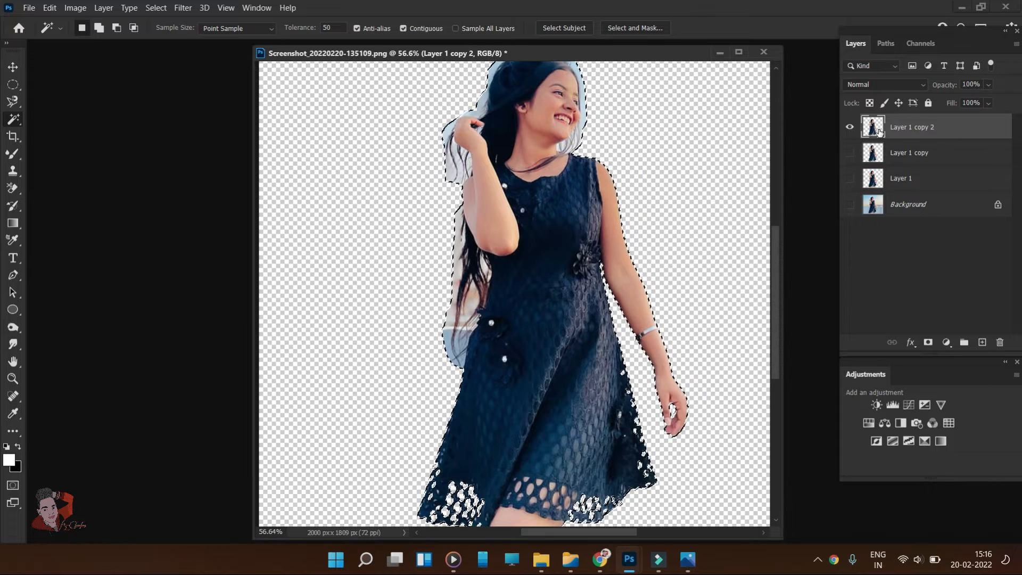
{"action": "left_click", "coordinate": [607, 28]}
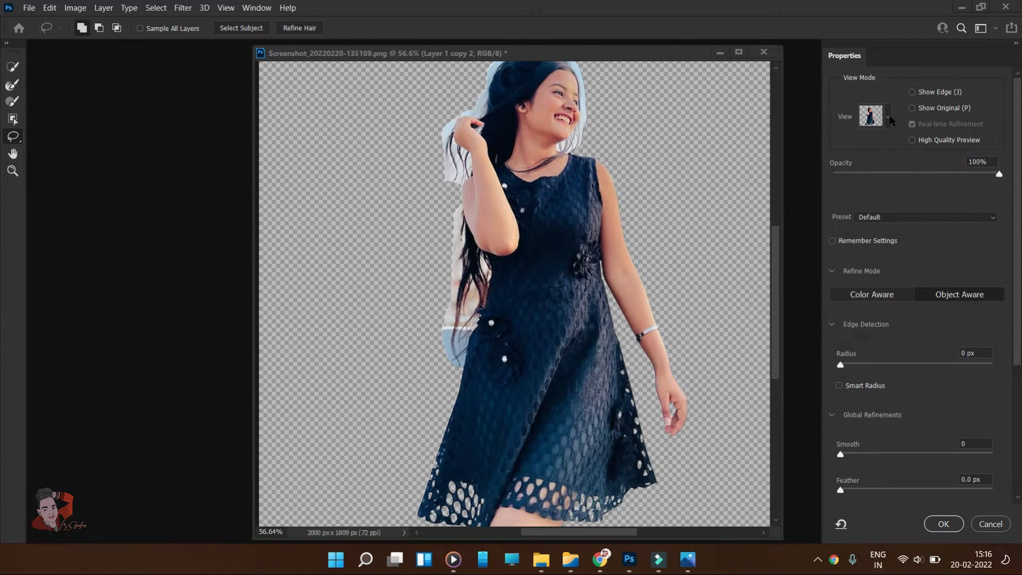
Set the mask preview to Onion Skin and run Refine Hair with the Refine Edge Brush active.
{"action": "left_click", "coordinate": [888, 117]}
{"action": "left_click", "coordinate": [846, 141]}
{"action": "key", "text": "r"}
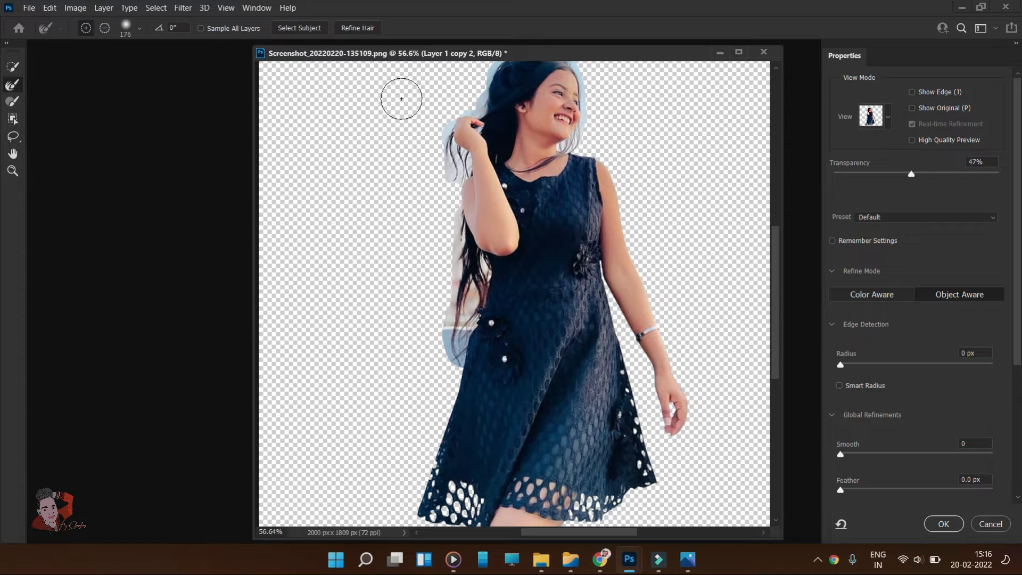
{"action": "left_click", "coordinate": [358, 28]}
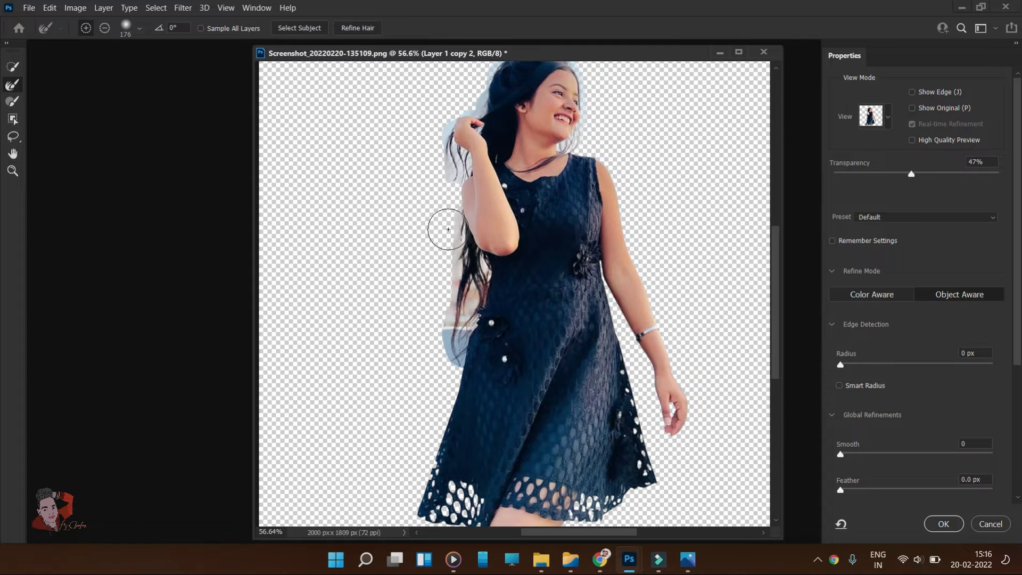
{"action": "scroll", "coordinate": [496, 298], "scroll_direction": "up", "scroll_amount": 3}
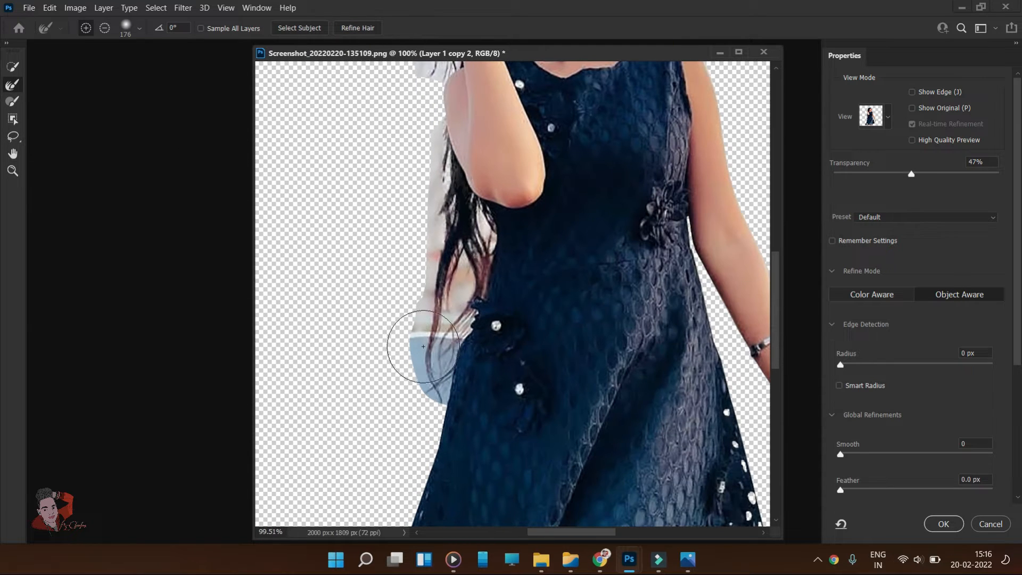
Brush over the loose hair beside the waist, around the raised hand and around the head to refine its edges.
{"action": "left_click_drag", "start_coordinate": [421, 347], "coordinate": [423, 358]}
{"action": "mouse_move", "coordinate": [513, 250]}
{"action": "left_mouse_down"}
{"action": "mouse_move", "coordinate": [536, 391]}
{"action": "mouse_move", "coordinate": [514, 489]}
{"action": "left_mouse_up"}
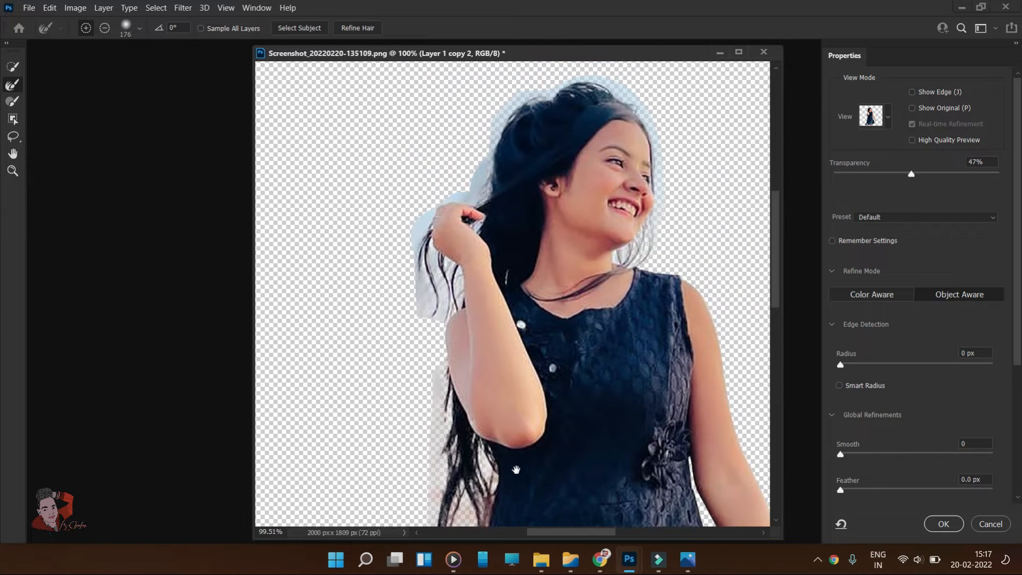
{"action": "mouse_move", "coordinate": [429, 279]}
{"action": "left_mouse_down"}
{"action": "mouse_move", "coordinate": [423, 305]}
{"action": "mouse_move", "coordinate": [413, 245]}
{"action": "left_mouse_up"}
{"action": "mouse_move", "coordinate": [493, 161]}
{"action": "left_mouse_down"}
{"action": "mouse_move", "coordinate": [495, 124]}
{"action": "mouse_move", "coordinate": [580, 85]}
{"action": "mouse_move", "coordinate": [650, 106]}
{"action": "mouse_move", "coordinate": [658, 233]}
{"action": "mouse_move", "coordinate": [687, 228]}
{"action": "left_mouse_up"}
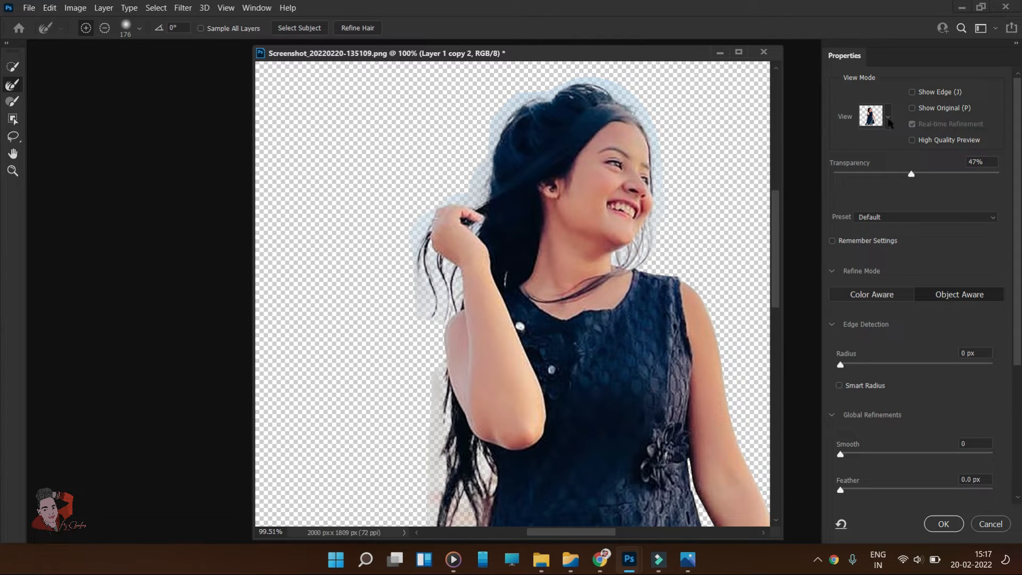
Switch the mask preview to On Black and refine the hair beside the upper arm, face and raised hand.
{"action": "left_click", "coordinate": [888, 120]}
{"action": "left_click", "coordinate": [921, 230]}
{"action": "left_click_drag", "start_coordinate": [430, 371], "coordinate": [438, 414]}
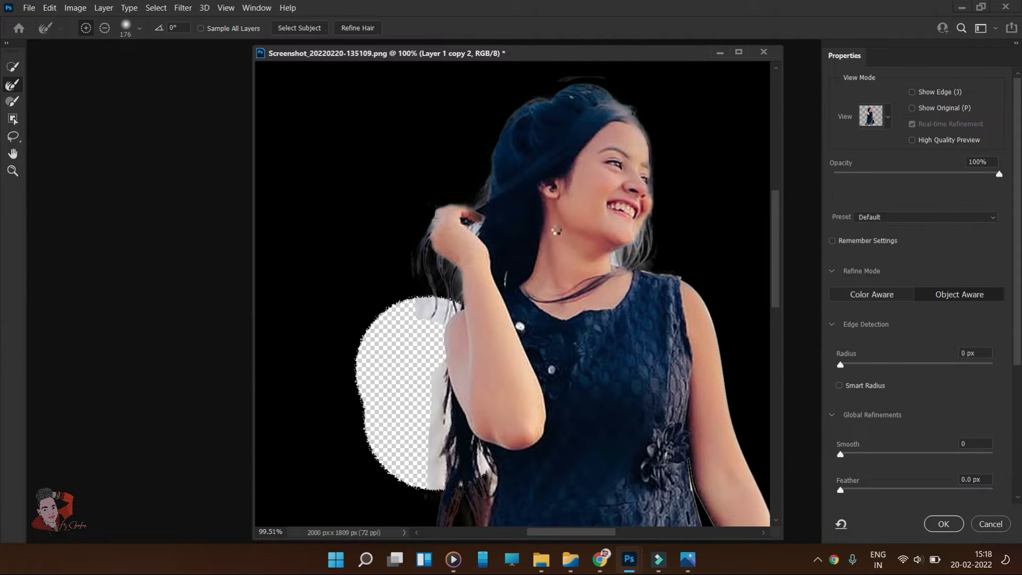
{"action": "left_click_drag", "start_coordinate": [621, 254], "coordinate": [633, 234]}
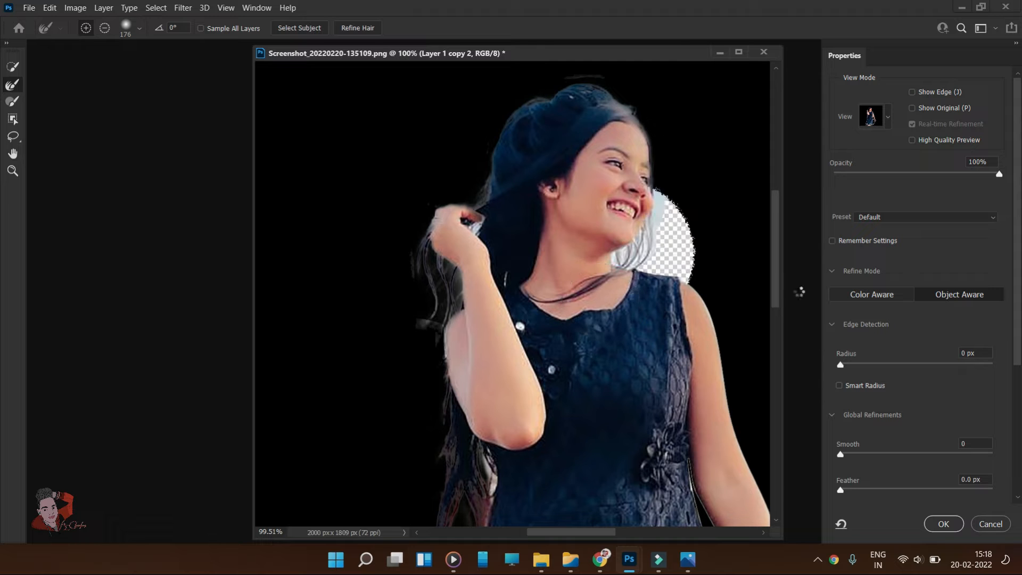
{"action": "left_click_drag", "start_coordinate": [477, 230], "coordinate": [440, 227]}
Reduce the refine brush to 86 and brush along the dress's right edge and lace hem.
{"action": "scroll", "coordinate": [640, 232], "scroll_direction": "down", "scroll_amount": 5}
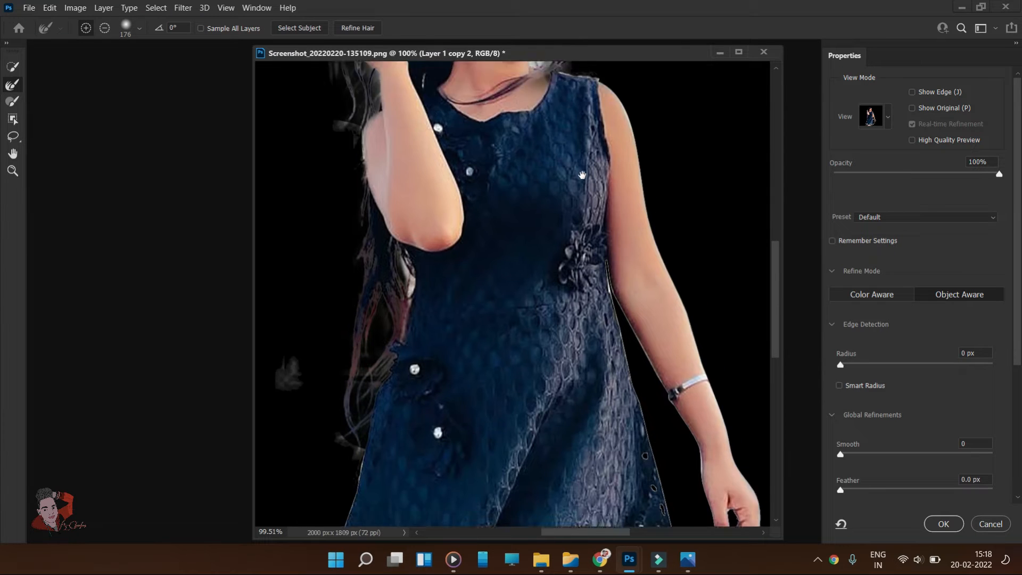
{"action": "scroll", "coordinate": [644, 159], "scroll_direction": "right", "scroll_amount": 2}
{"action": "right_click", "coordinate": [645, 136], "text": "alt"}
{"action": "mouse_move", "coordinate": [689, 393]}
{"action": "left_mouse_down"}
{"action": "mouse_move", "coordinate": [717, 492]}
{"action": "mouse_move", "coordinate": [673, 521]}
{"action": "mouse_move", "coordinate": [628, 372]}
{"action": "mouse_move", "coordinate": [585, 294]}
{"action": "mouse_move", "coordinate": [598, 360]}
{"action": "mouse_move", "coordinate": [620, 331]}
{"action": "mouse_move", "coordinate": [637, 216]}
{"action": "left_mouse_up"}
{"action": "mouse_move", "coordinate": [633, 408]}
{"action": "left_mouse_down"}
{"action": "mouse_move", "coordinate": [625, 345]}
{"action": "mouse_move", "coordinate": [642, 254]}
{"action": "left_mouse_up"}
{"action": "mouse_move", "coordinate": [652, 309]}
{"action": "left_mouse_down"}
{"action": "mouse_move", "coordinate": [632, 339]}
{"action": "mouse_move", "coordinate": [508, 405]}
{"action": "mouse_move", "coordinate": [580, 424]}
{"action": "left_mouse_up"}
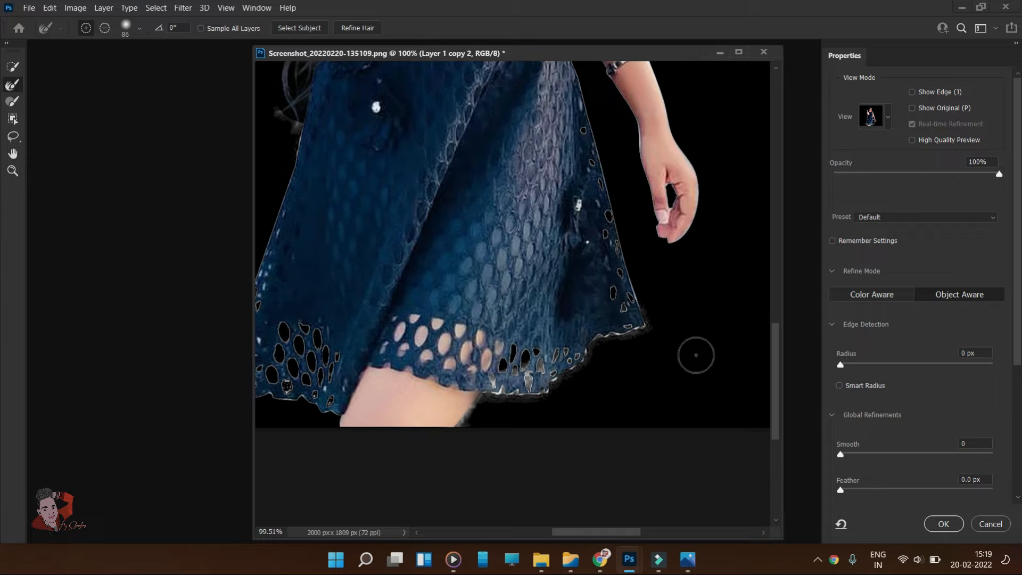
Enlarge the refine brush to 203 and refine the hair around the raised hand and beside the chin again.
{"action": "mouse_move", "coordinate": [387, 262]}
{"action": "left_mouse_down"}
{"action": "mouse_move", "coordinate": [517, 393]}
{"action": "mouse_move", "coordinate": [519, 444]}
{"action": "left_mouse_up"}
{"action": "left_click_drag", "start_coordinate": [363, 213], "coordinate": [412, 307]}
{"action": "left_click_drag", "start_coordinate": [529, 202], "coordinate": [512, 365]}
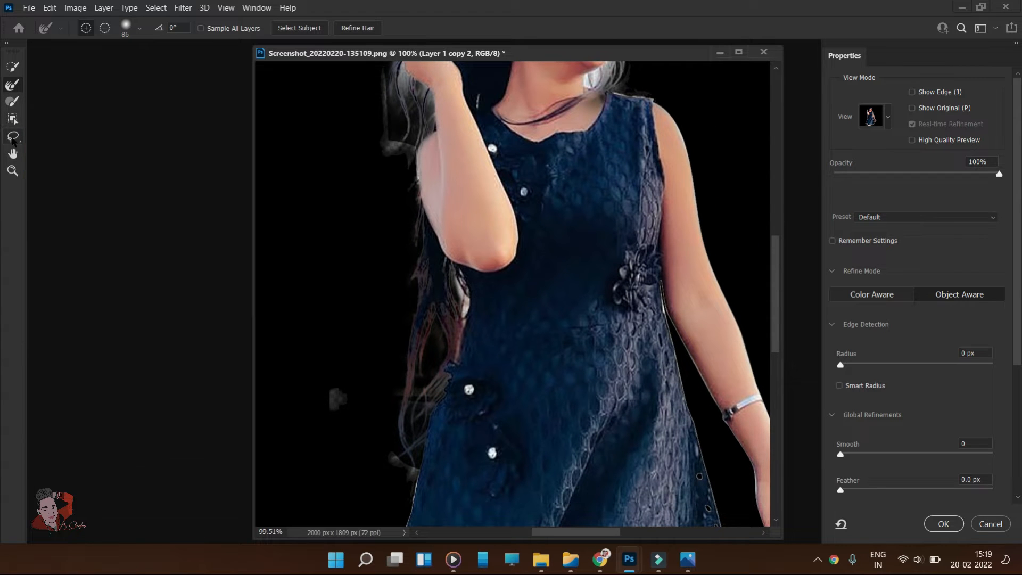
{"action": "left_click_drag", "start_coordinate": [556, 143], "coordinate": [530, 324]}
{"action": "mouse_move", "coordinate": [611, 219]}
{"action": "left_mouse_down"}
{"action": "mouse_move", "coordinate": [613, 251]}
{"action": "mouse_move", "coordinate": [597, 268]}
{"action": "mouse_move", "coordinate": [655, 234]}
{"action": "mouse_move", "coordinate": [608, 118]}
{"action": "mouse_move", "coordinate": [527, 79]}
{"action": "mouse_move", "coordinate": [407, 170]}
{"action": "mouse_move", "coordinate": [406, 215]}
{"action": "mouse_move", "coordinate": [415, 163]}
{"action": "left_mouse_up"}
{"action": "left_click", "coordinate": [606, 257]}
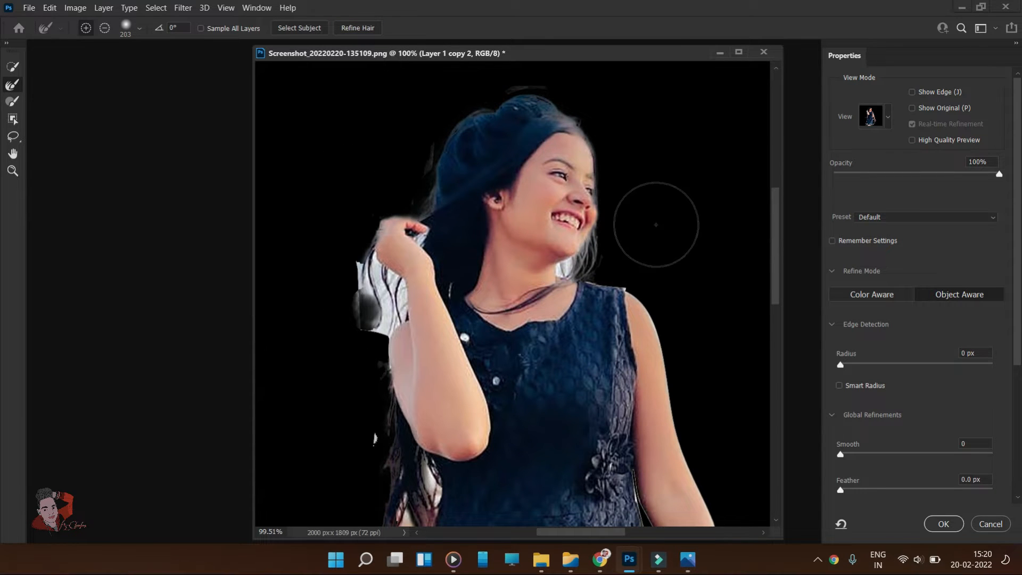
{"action": "scroll", "coordinate": [529, 235], "scroll_direction": "down", "scroll_amount": 2}
{"action": "mouse_move", "coordinate": [367, 186]}
{"action": "left_mouse_down"}
{"action": "mouse_move", "coordinate": [365, 246]}
{"action": "mouse_move", "coordinate": [399, 224]}
{"action": "mouse_move", "coordinate": [410, 171]}
{"action": "left_mouse_up"}
{"action": "left_click", "coordinate": [574, 229]}
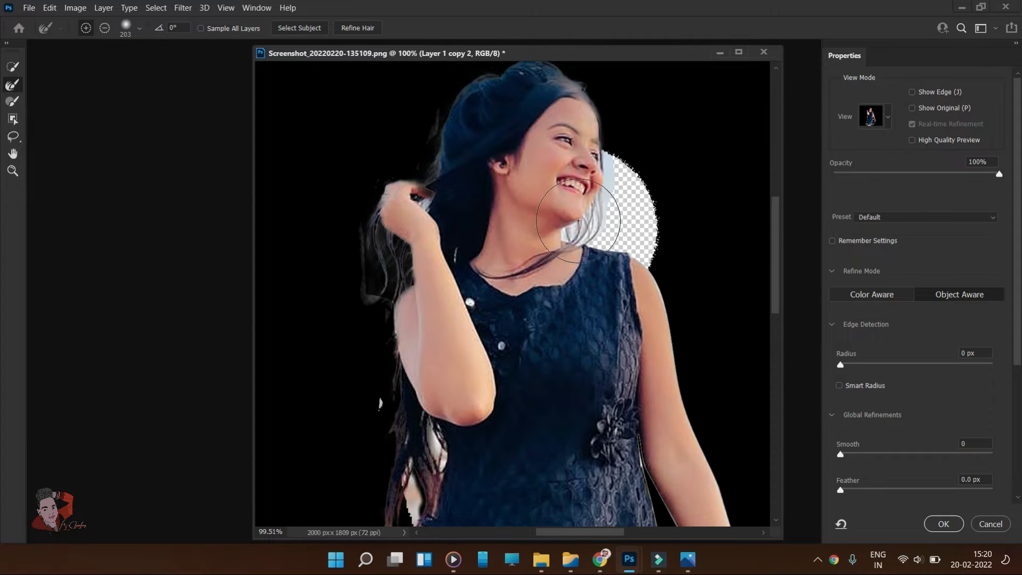
Refine the long hair strands hanging below the elbow beside the waist.
{"action": "left_click_drag", "start_coordinate": [611, 319], "coordinate": [605, 170]}
{"action": "mouse_move", "coordinate": [329, 357]}
{"action": "left_mouse_down"}
{"action": "mouse_move", "coordinate": [414, 336]}
{"action": "mouse_move", "coordinate": [431, 317]}
{"action": "mouse_move", "coordinate": [405, 298]}
{"action": "left_mouse_up"}
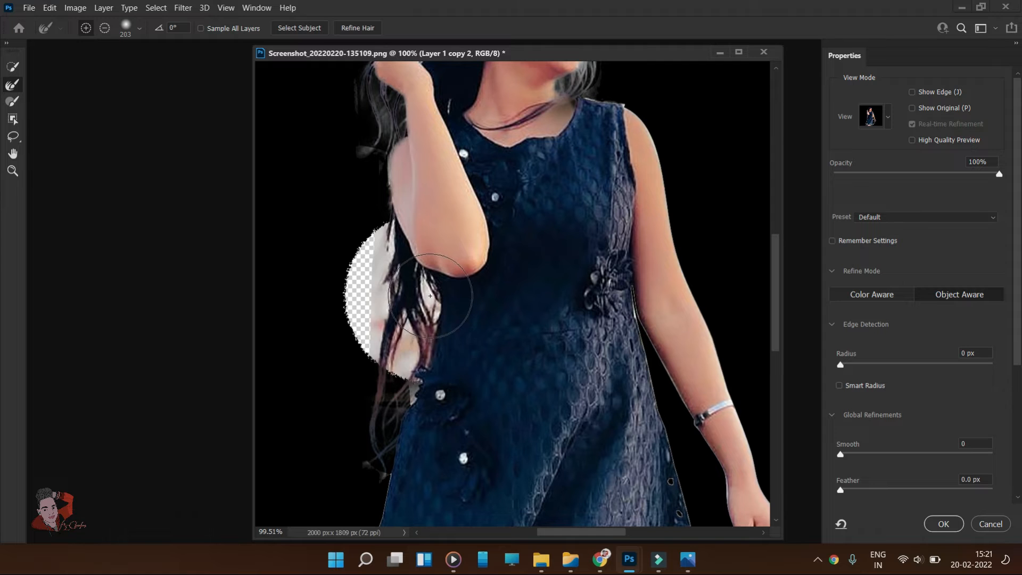
{"action": "left_click_drag", "start_coordinate": [415, 392], "coordinate": [414, 390]}
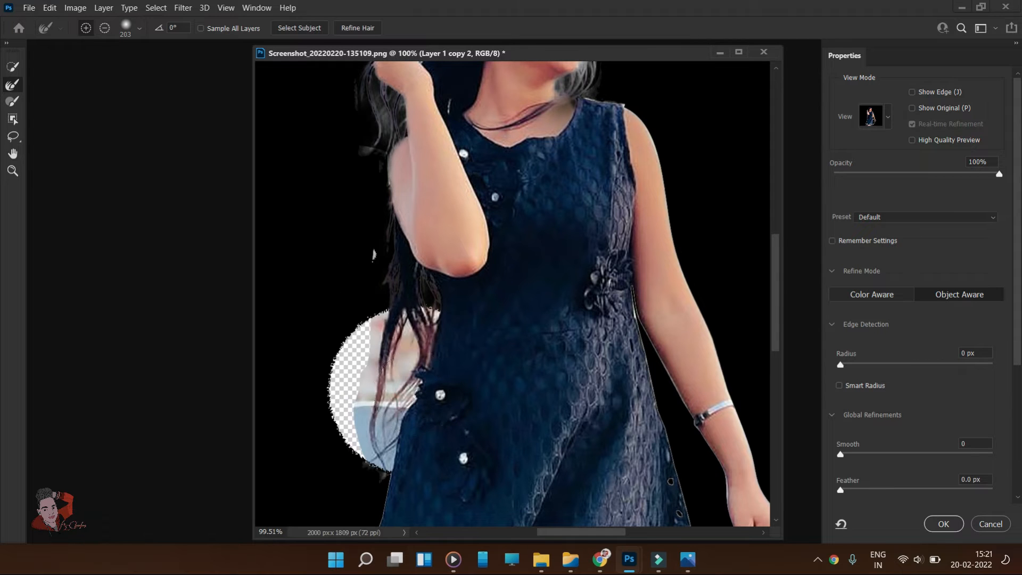
Set the global refinements to Contrast 100% and Shift Edge -1%, keeping Feather at 0.0 px.
{"action": "scroll", "coordinate": [527, 349], "scroll_direction": "down", "scroll_amount": 6}
{"action": "left_click_drag", "start_coordinate": [552, 362], "coordinate": [552, 316]}
{"action": "scroll", "coordinate": [861, 361], "scroll_direction": "down", "scroll_amount": 3}
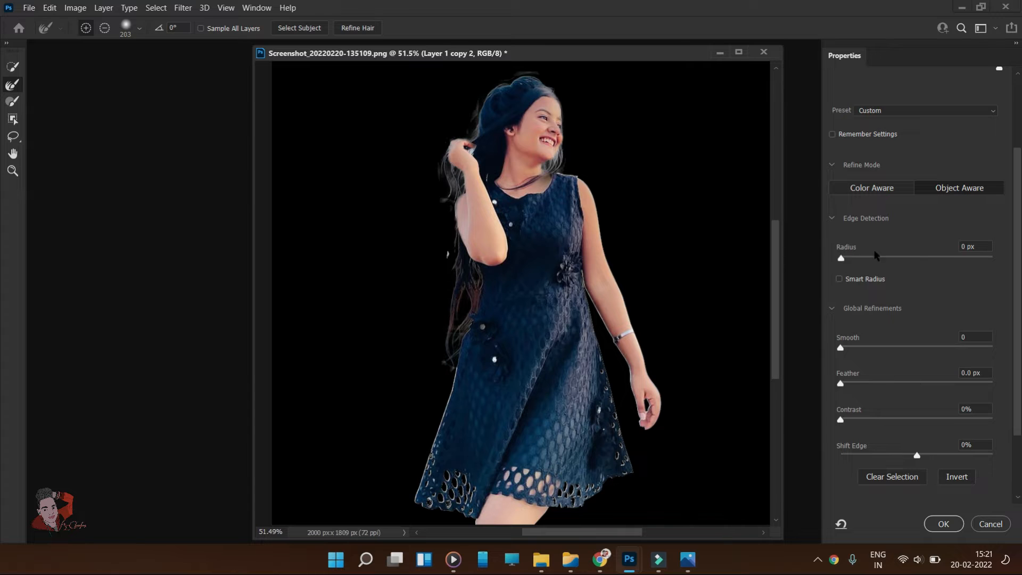
{"action": "left_click_drag", "start_coordinate": [840, 384], "coordinate": [808, 396]}
{"action": "left_click_drag", "start_coordinate": [854, 421], "coordinate": [992, 419]}
{"action": "key", "text": "Return"}
{"action": "left_click_drag", "start_coordinate": [941, 458], "coordinate": [917, 458]}
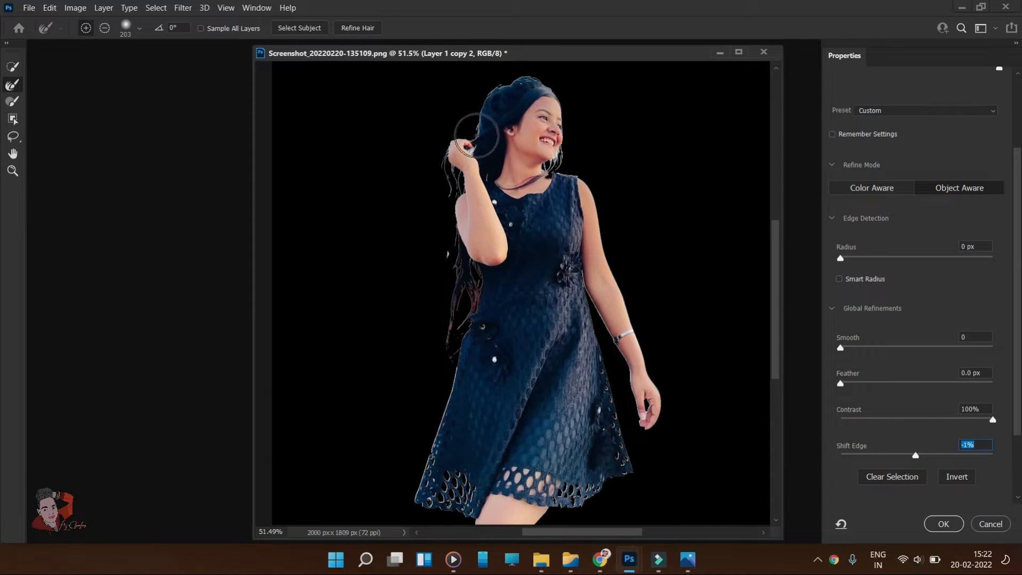
Output the refined selection as a new layer with a layer mask.
{"action": "scroll", "coordinate": [935, 479], "scroll_direction": "down", "scroll_amount": 3}
{"action": "left_click", "coordinate": [926, 491]}
{"action": "left_click", "coordinate": [906, 515]}
{"action": "left_click", "coordinate": [943, 524]}
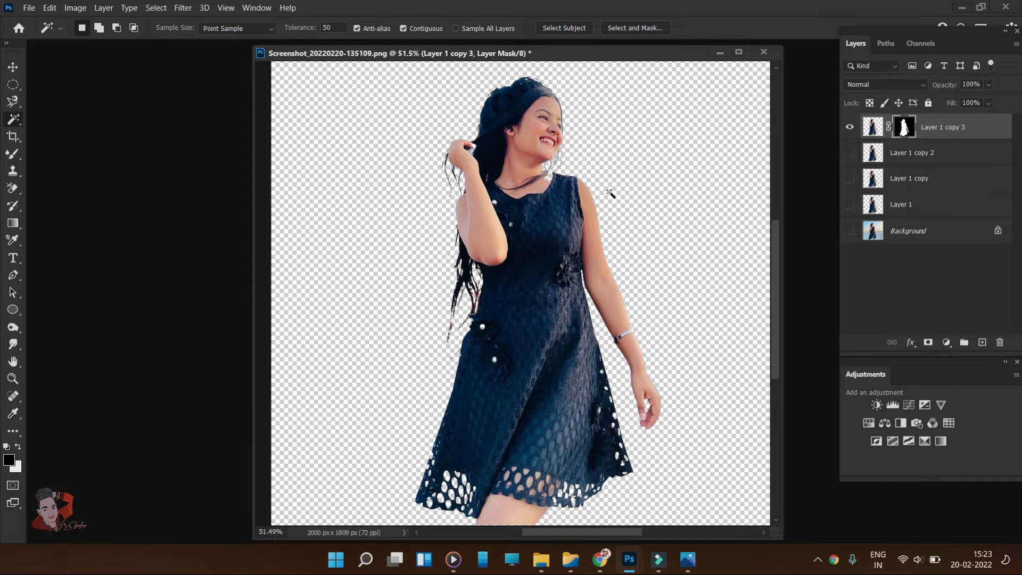
Compare the masked cutout with Layer 1 copy 2 by alternating their visibility.
{"action": "left_click", "coordinate": [850, 152]}
{"action": "left_click", "coordinate": [850, 128]}
{"action": "left_click", "coordinate": [850, 152]}
{"action": "left_click", "coordinate": [850, 127]}
{"action": "scroll", "coordinate": [599, 180], "scroll_direction": "up", "scroll_amount": 5}
{"action": "scroll", "coordinate": [599, 180], "scroll_direction": "down", "scroll_amount": 5}
Add a new layer directly below the masked cutout and fill it with red as a check background.
{"action": "left_click", "coordinate": [891, 151]}
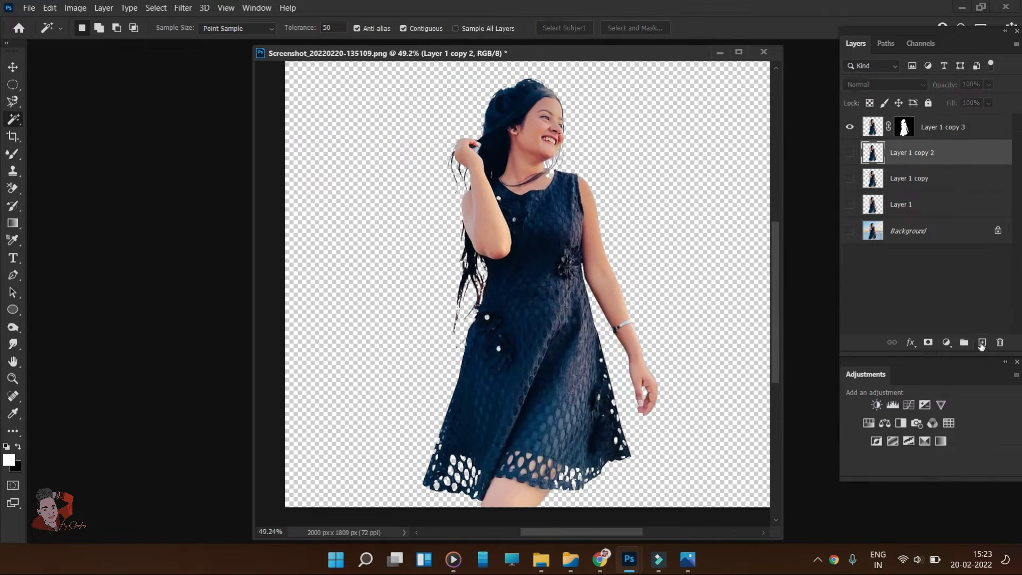
{"action": "left_click", "coordinate": [981, 342]}
{"action": "left_click", "coordinate": [10, 460]}
{"action": "left_click", "coordinate": [495, 121]}
{"action": "left_click", "coordinate": [638, 106]}
{"action": "key", "text": "alt+BackSpace"}
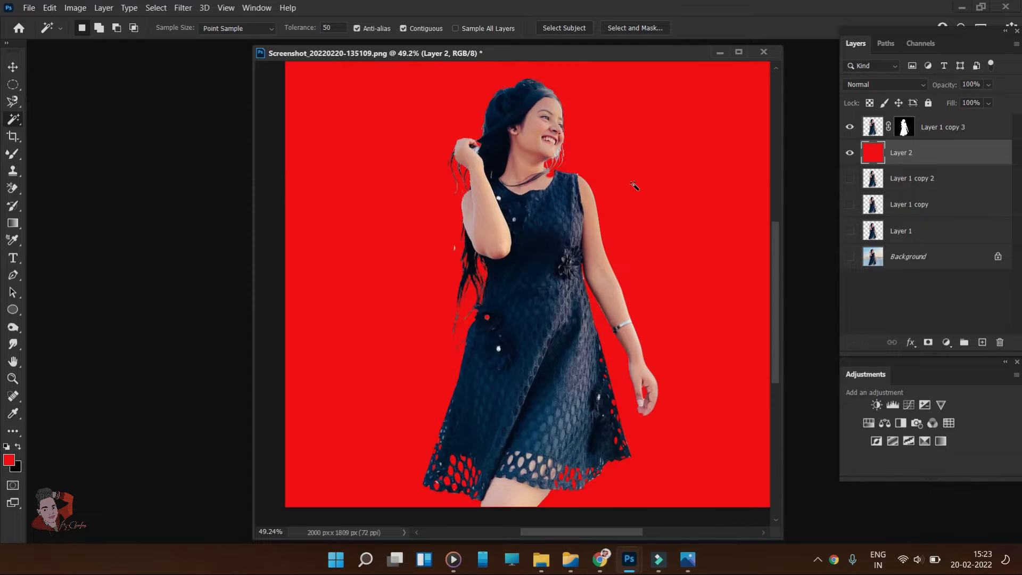
On the cutout's layer mask, paint out the stray specks left of the raised arm with the Brush Tool in black.
{"action": "left_click_drag", "start_coordinate": [561, 174], "coordinate": [570, 217]}
{"action": "left_click", "coordinate": [904, 129]}
{"action": "scroll", "coordinate": [484, 283], "scroll_direction": "up", "scroll_amount": 5}
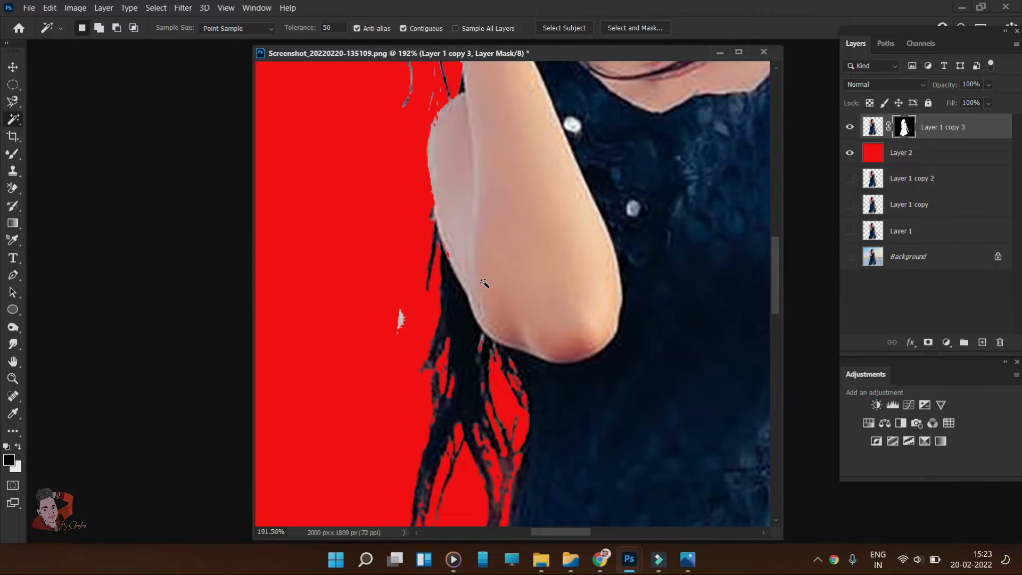
{"action": "key", "text": "b"}
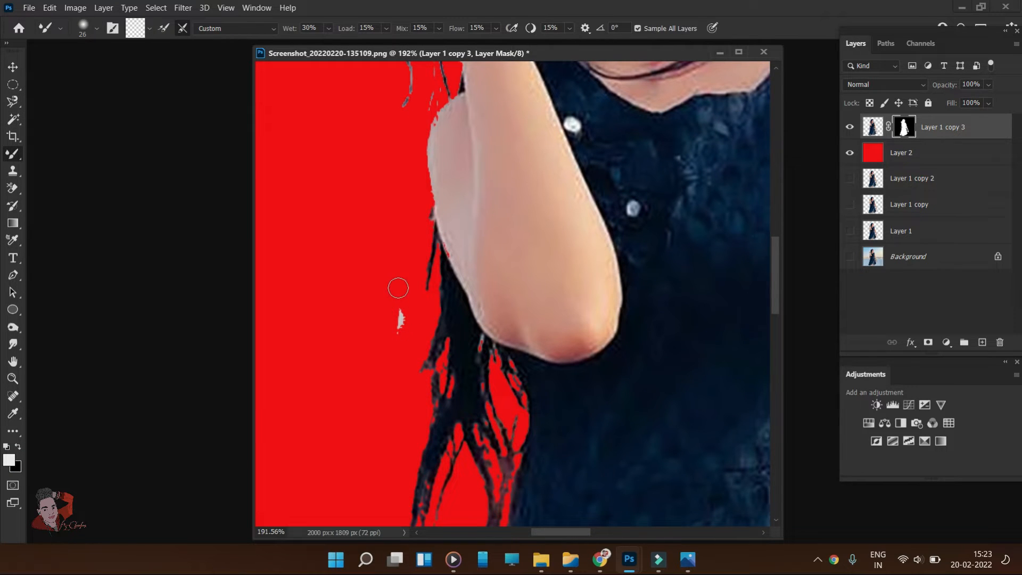
{"action": "left_click", "coordinate": [9, 461]}
{"action": "left_click", "coordinate": [638, 129]}
{"action": "right_click", "coordinate": [12, 153]}
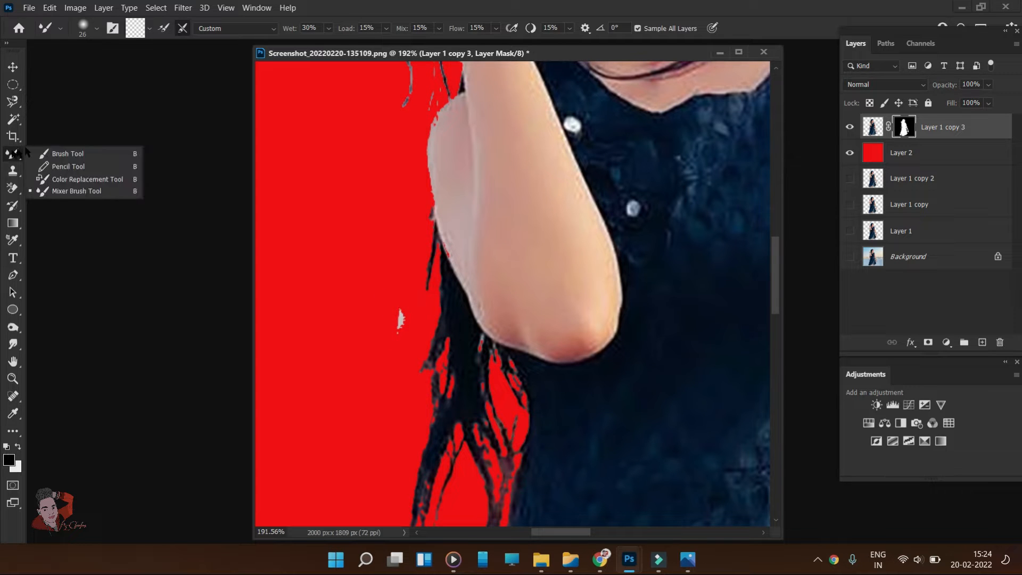
{"action": "left_click", "coordinate": [67, 153]}
{"action": "mouse_move", "coordinate": [468, 181]}
{"action": "left_mouse_down"}
{"action": "mouse_move", "coordinate": [201, 192]}
{"action": "mouse_move", "coordinate": [521, 217]}
{"action": "mouse_move", "coordinate": [298, 223]}
{"action": "left_mouse_up"}
{"action": "mouse_move", "coordinate": [386, 291]}
{"action": "left_mouse_down"}
{"action": "mouse_move", "coordinate": [402, 294]}
{"action": "mouse_move", "coordinate": [399, 277]}
{"action": "left_mouse_up"}
{"action": "left_click_drag", "start_coordinate": [393, 262], "coordinate": [386, 366]}
{"action": "left_click_drag", "start_coordinate": [416, 190], "coordinate": [416, 179]}
{"action": "left_click_drag", "start_coordinate": [415, 176], "coordinate": [403, 258]}
Touch up the mask along the raised arm and paint white over the hidden patch at the neck to restore it.
{"action": "left_click_drag", "start_coordinate": [404, 155], "coordinate": [418, 341]}
{"action": "left_click_drag", "start_coordinate": [439, 286], "coordinate": [433, 283]}
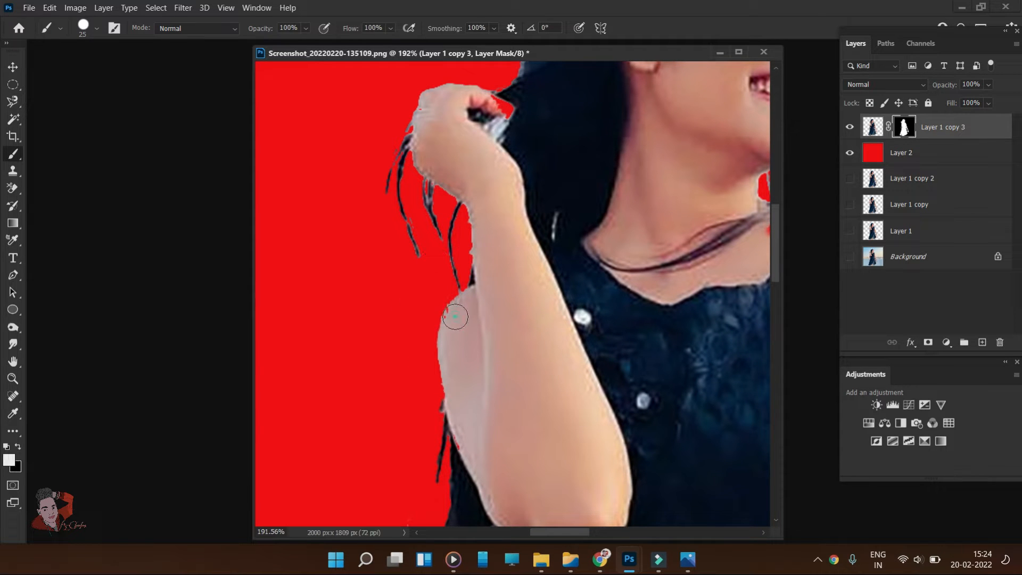
{"action": "key", "text": "x"}
{"action": "left_click_drag", "start_coordinate": [466, 201], "coordinate": [348, 426]}
{"action": "mouse_move", "coordinate": [305, 356]}
{"action": "left_mouse_down"}
{"action": "mouse_move", "coordinate": [321, 286]}
{"action": "mouse_move", "coordinate": [225, 216]}
{"action": "left_mouse_up"}
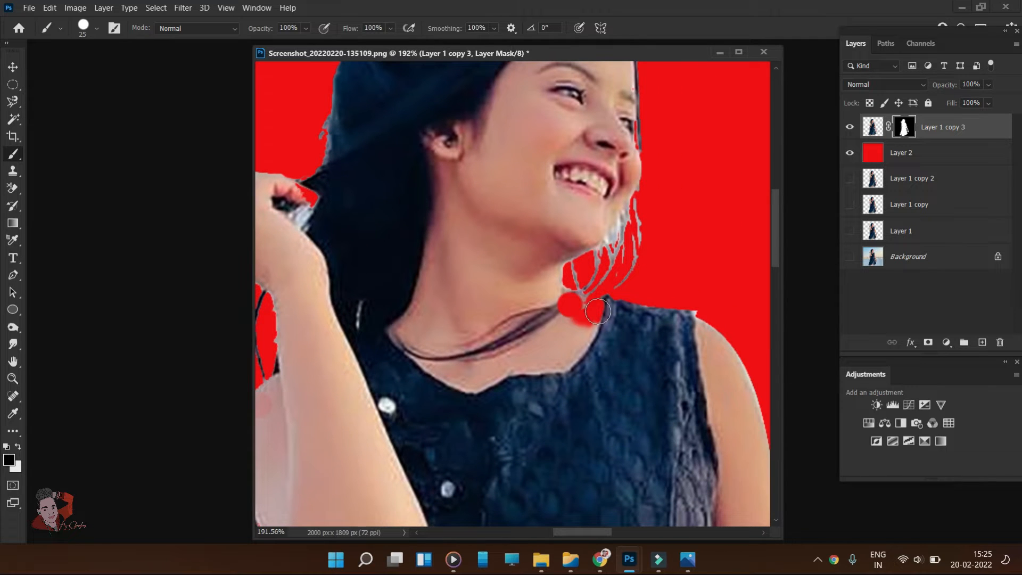
{"action": "left_click_drag", "start_coordinate": [588, 308], "coordinate": [462, 364]}
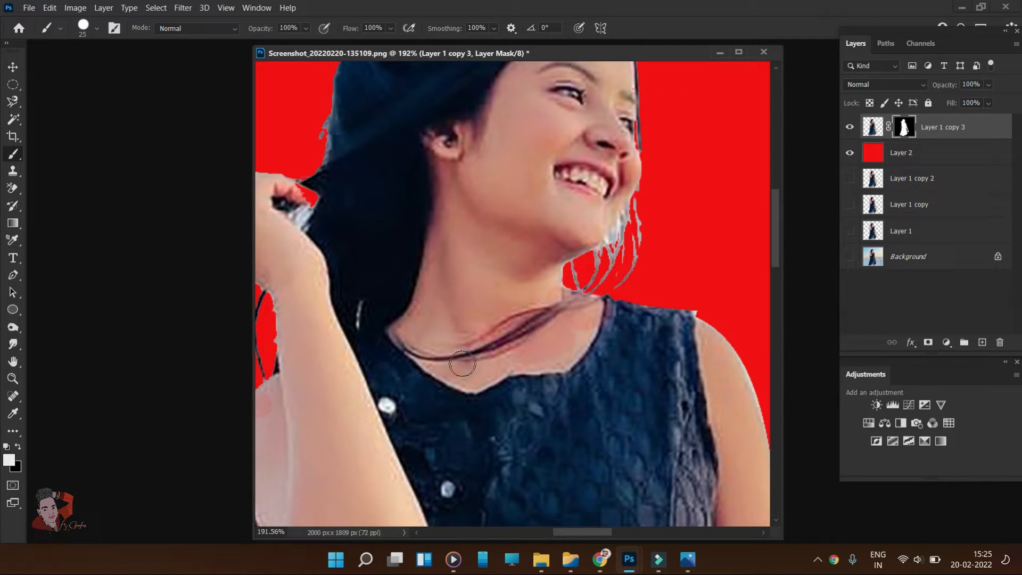
{"action": "left_click_drag", "start_coordinate": [576, 365], "coordinate": [453, 375]}
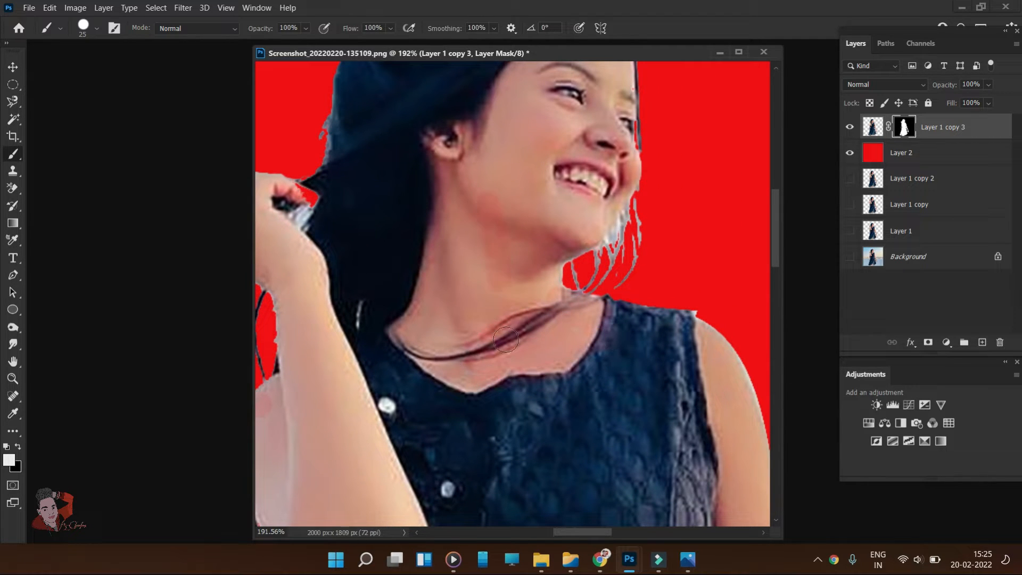
{"action": "scroll", "coordinate": [512, 332], "scroll_direction": "down", "scroll_amount": 2}
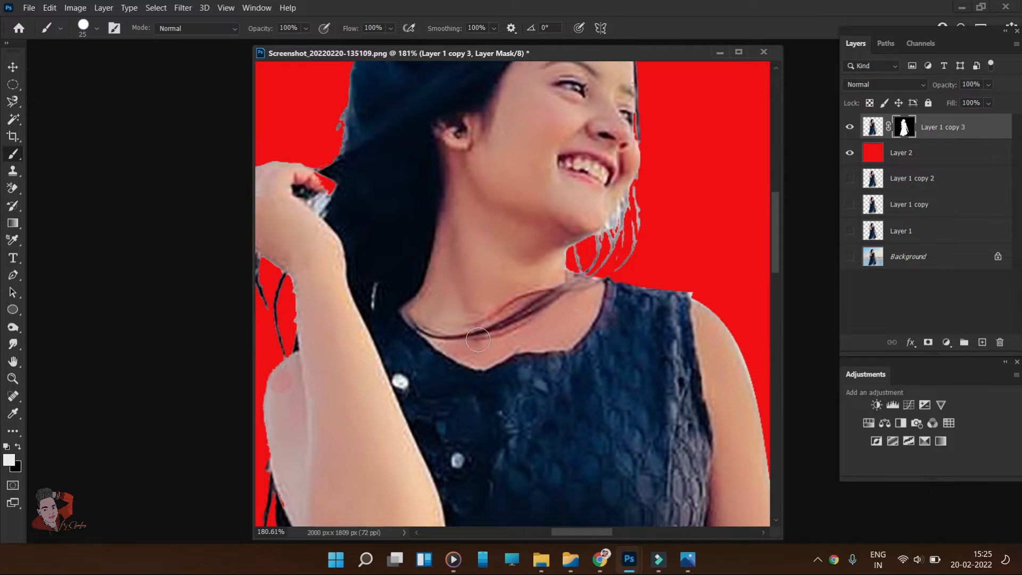
Try to paint out the thin grey hair strands beside the chin on the mask in black.
{"action": "left_click_drag", "start_coordinate": [616, 300], "coordinate": [527, 387]}
{"action": "key", "text": "x"}
{"action": "left_click_drag", "start_coordinate": [554, 301], "coordinate": [539, 346]}
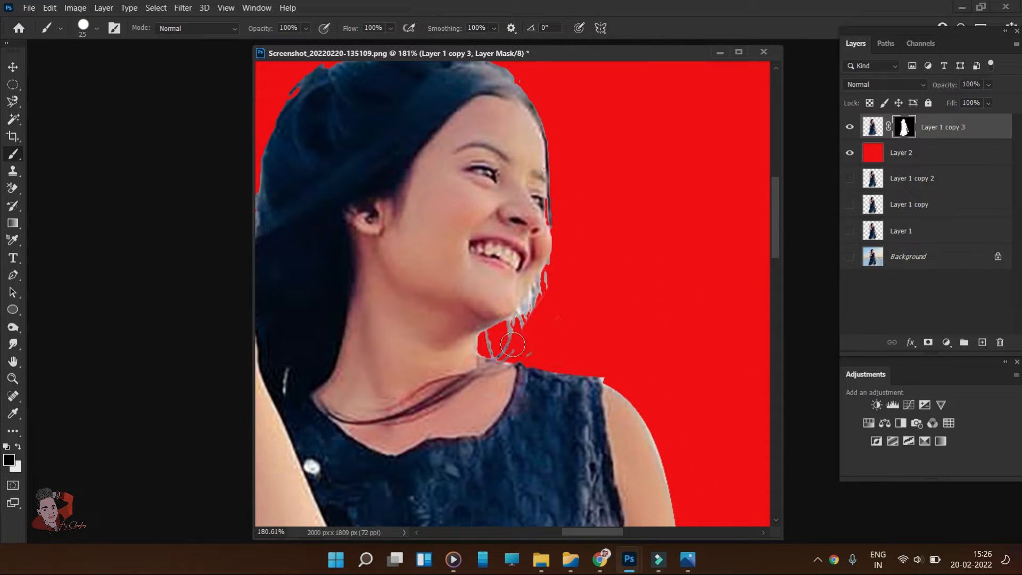
{"action": "key", "text": "ctrl+z"}
Outline the loose strands above the head with the Magnetic Lasso, fill them black on the mask and deselect.
{"action": "mouse_move", "coordinate": [344, 63]}
{"action": "left_mouse_down"}
{"action": "mouse_move", "coordinate": [410, 128]}
{"action": "mouse_move", "coordinate": [363, 163]}
{"action": "left_mouse_up"}
{"action": "left_click", "coordinate": [347, 176]}
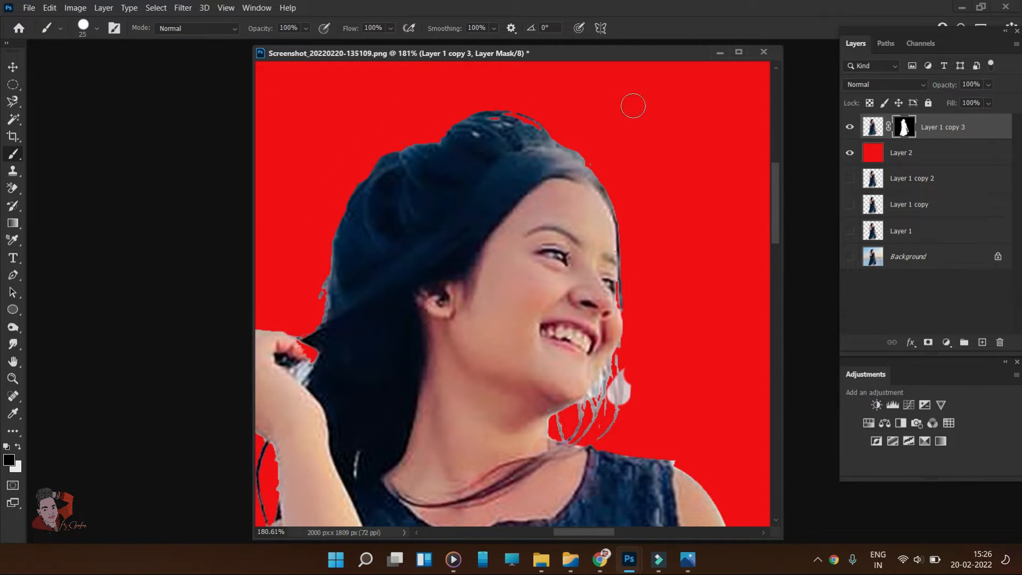
{"action": "scroll", "coordinate": [570, 130], "scroll_direction": "up", "scroll_amount": 1}
{"action": "key", "text": "l"}
{"action": "scroll", "coordinate": [543, 133], "scroll_direction": "up", "scroll_amount": 5}
{"action": "left_click", "coordinate": [352, 160]}
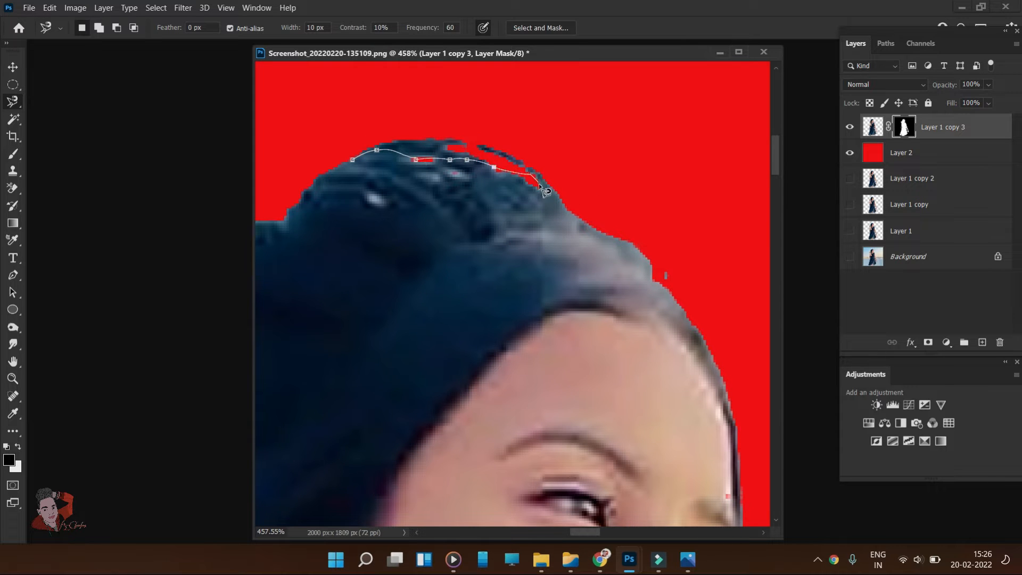
{"action": "left_click", "coordinate": [354, 160]}
{"action": "key", "text": "alt+BackSpace"}
{"action": "key", "text": "ctrl+d"}
{"action": "key", "text": "b"}
{"action": "scroll", "coordinate": [599, 264], "scroll_direction": "down", "scroll_amount": 8}
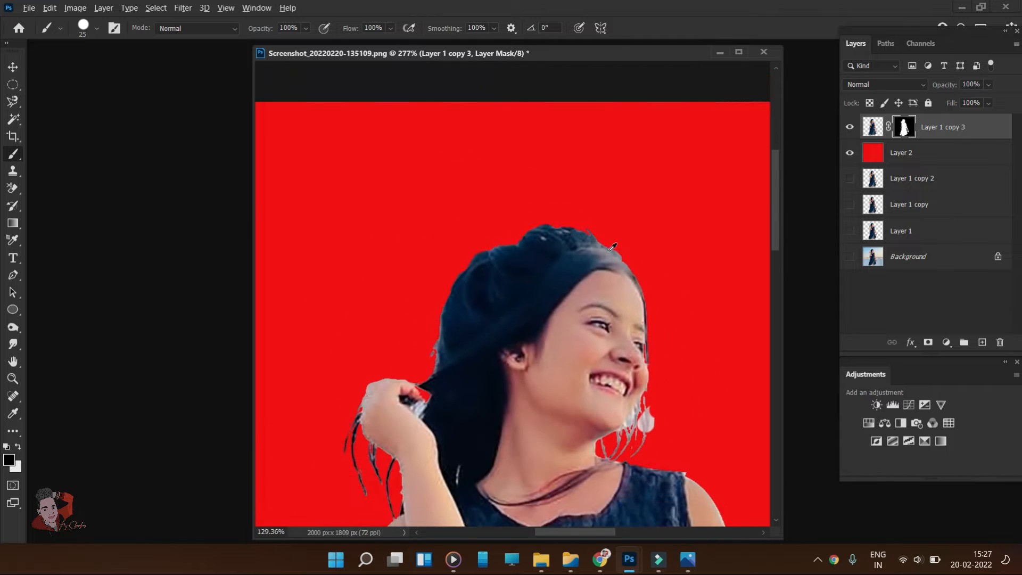
Darken the light fringe along the hair's left and top edges on the cutout image with the Burn Tool.
{"action": "scroll", "coordinate": [445, 272], "scroll_direction": "up", "scroll_amount": 7}
{"action": "left_click_drag", "start_coordinate": [507, 256], "coordinate": [463, 230]}
{"action": "left_click", "coordinate": [872, 126]}
{"action": "key", "text": "o"}
{"action": "mouse_move", "coordinate": [517, 207]}
{"action": "left_mouse_down"}
{"action": "mouse_move", "coordinate": [440, 208]}
{"action": "mouse_move", "coordinate": [387, 181]}
{"action": "left_mouse_up"}
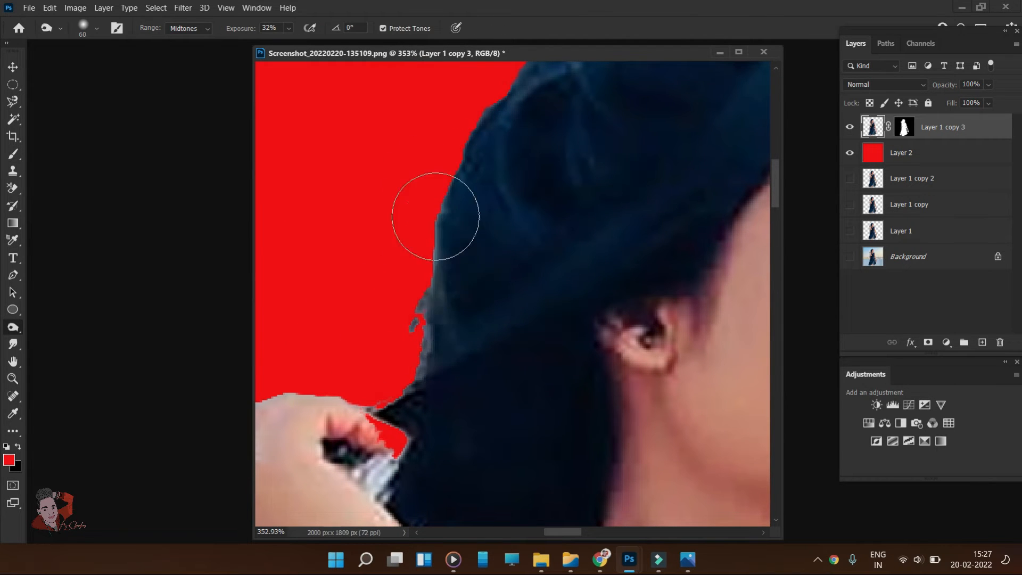
{"action": "mouse_move", "coordinate": [543, 151]}
{"action": "left_mouse_down"}
{"action": "mouse_move", "coordinate": [479, 348]}
{"action": "mouse_move", "coordinate": [460, 373]}
{"action": "left_mouse_up"}
{"action": "mouse_move", "coordinate": [676, 235]}
{"action": "left_mouse_down"}
{"action": "mouse_move", "coordinate": [502, 271]}
{"action": "mouse_move", "coordinate": [441, 263]}
{"action": "left_mouse_up"}
{"action": "left_click_drag", "start_coordinate": [594, 284], "coordinate": [520, 274]}
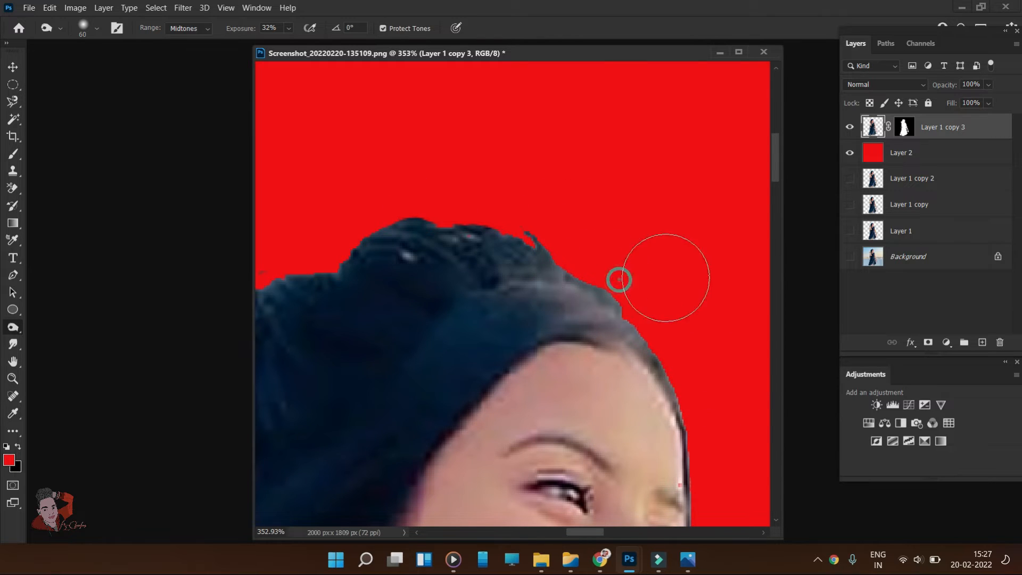
Select the area beside the face, from the forehead down to the shoulder, with the Magnetic Lasso.
{"action": "left_click_drag", "start_coordinate": [698, 274], "coordinate": [497, 5]}
{"action": "left_click_drag", "start_coordinate": [395, 328], "coordinate": [462, 262]}
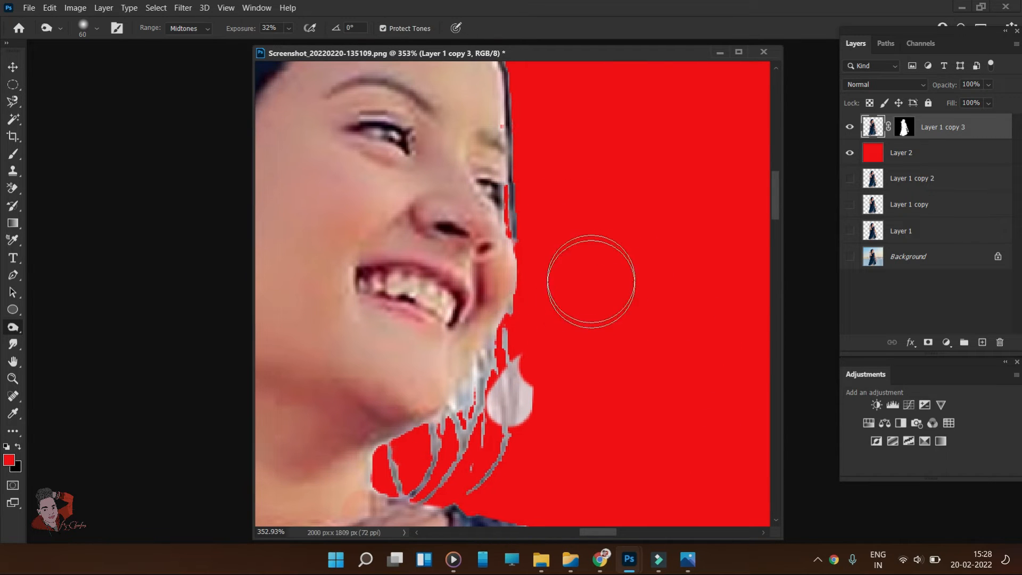
{"action": "key", "text": "l"}
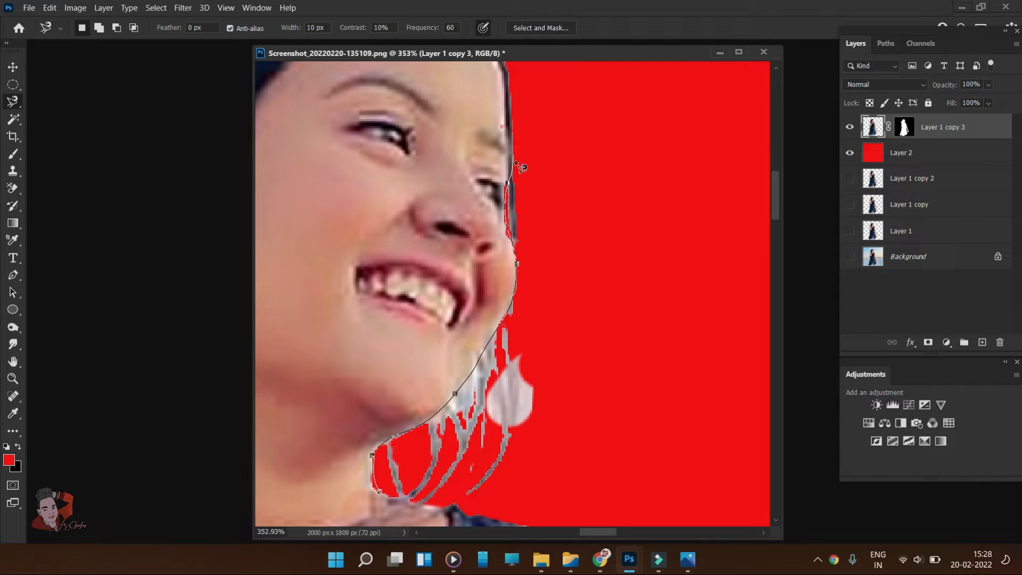
{"action": "left_click_drag", "start_coordinate": [682, 453], "coordinate": [660, 308]}
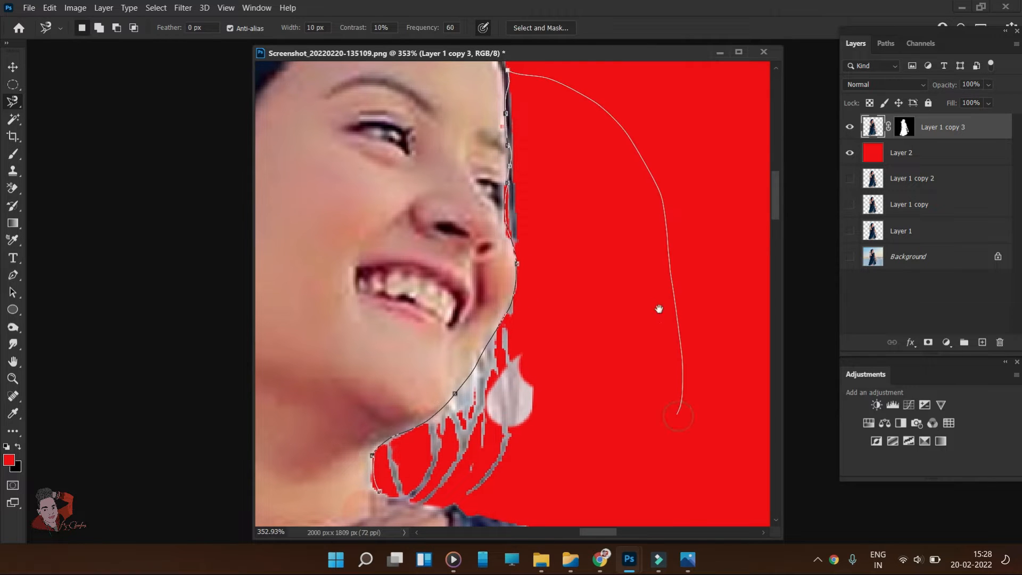
{"action": "left_click", "coordinate": [370, 356]}
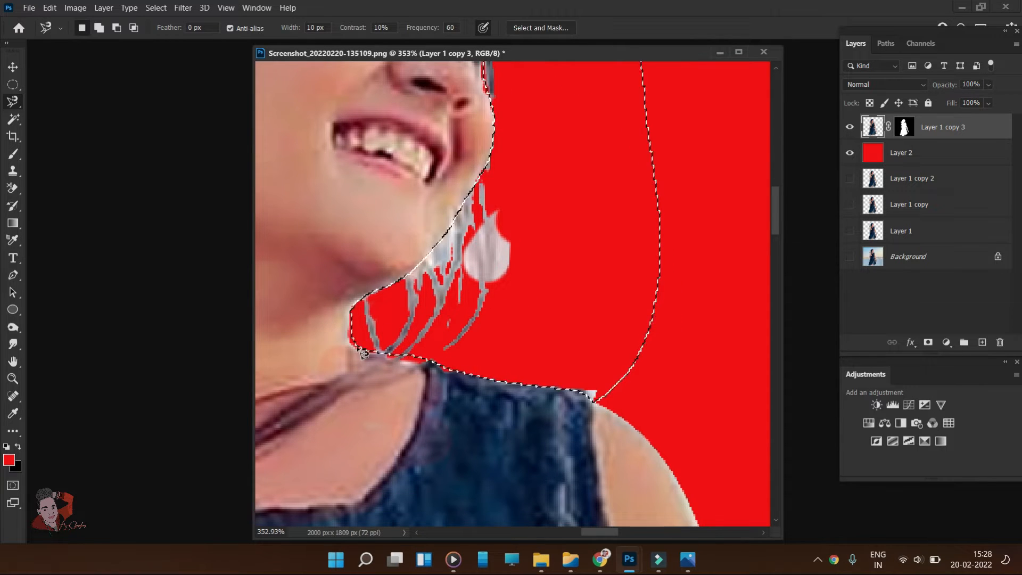
Burn the light grey hair strands beside the chin darker within the selection.
{"action": "key", "text": "o"}
{"action": "left_click_drag", "start_coordinate": [559, 247], "coordinate": [599, 330]}
{"action": "mouse_move", "coordinate": [462, 380]}
{"action": "left_mouse_down"}
{"action": "mouse_move", "coordinate": [521, 396]}
{"action": "mouse_move", "coordinate": [526, 326]}
{"action": "mouse_move", "coordinate": [493, 392]}
{"action": "mouse_move", "coordinate": [519, 314]}
{"action": "left_mouse_up"}
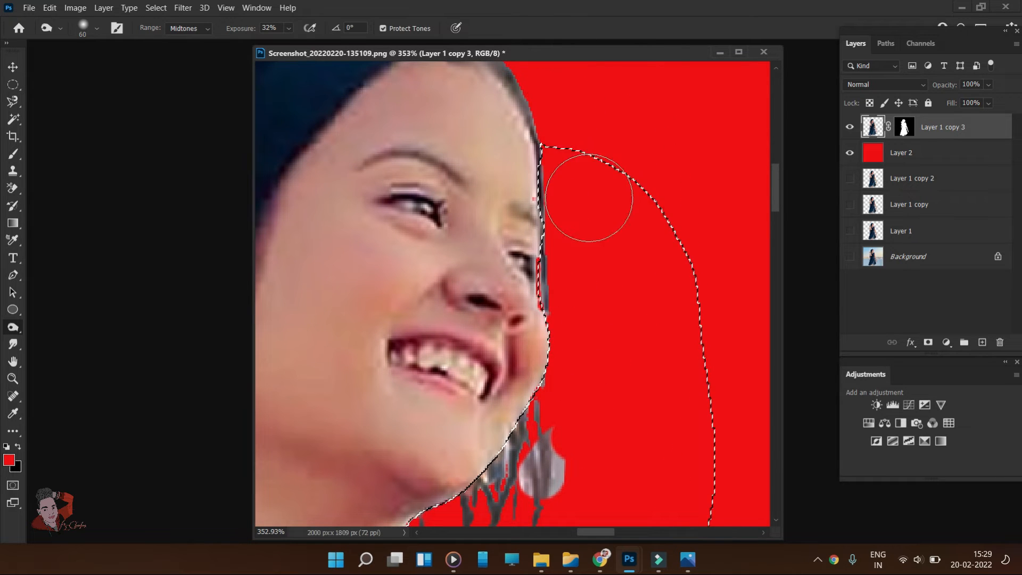
Burn the remaining light strands and the grey round patch beneath the chin darker, and remove the selection.
{"action": "left_click_drag", "start_coordinate": [554, 308], "coordinate": [548, 433]}
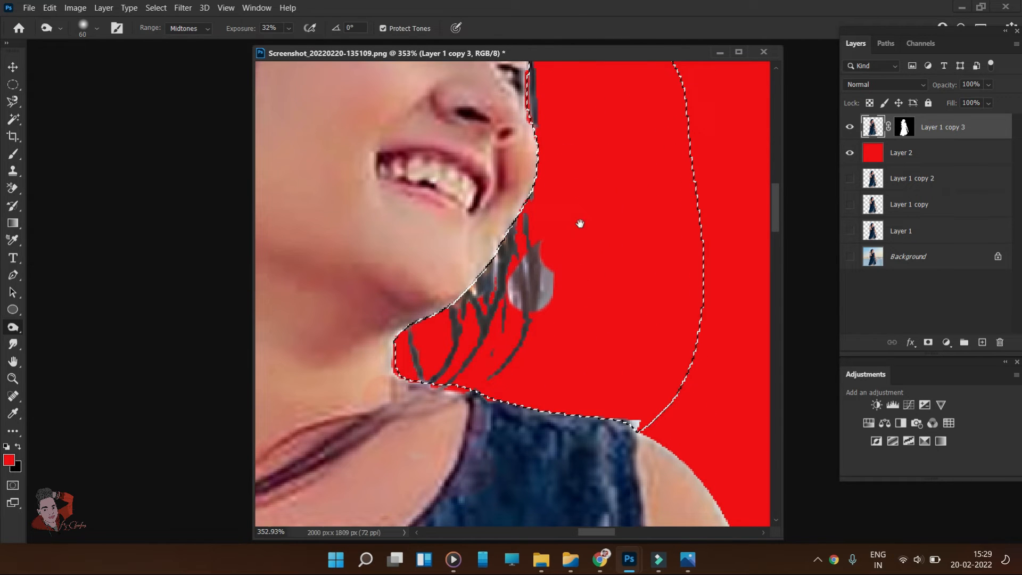
{"action": "mouse_move", "coordinate": [487, 271]}
{"action": "left_mouse_down"}
{"action": "mouse_move", "coordinate": [477, 297]}
{"action": "mouse_move", "coordinate": [407, 350]}
{"action": "mouse_move", "coordinate": [536, 294]}
{"action": "mouse_move", "coordinate": [524, 298]}
{"action": "left_mouse_up"}
{"action": "key", "text": "ctrl+d"}
{"action": "scroll", "coordinate": [604, 296], "scroll_direction": "up", "scroll_amount": 3}
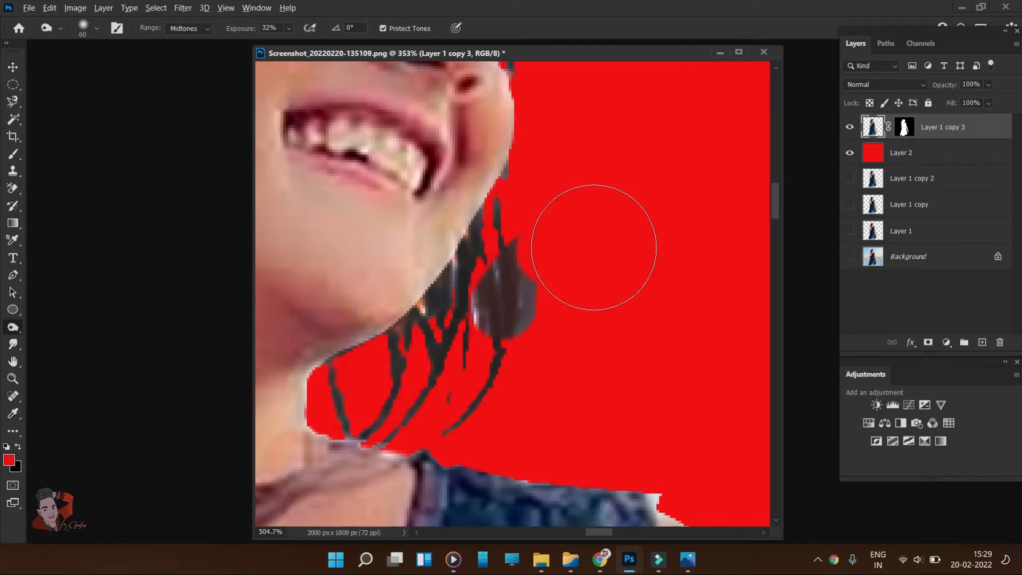
Outline the outer half of the round patch beside the chin with the Pen tool, fill it black on the layer mask and deselect.
{"action": "key", "text": "p"}
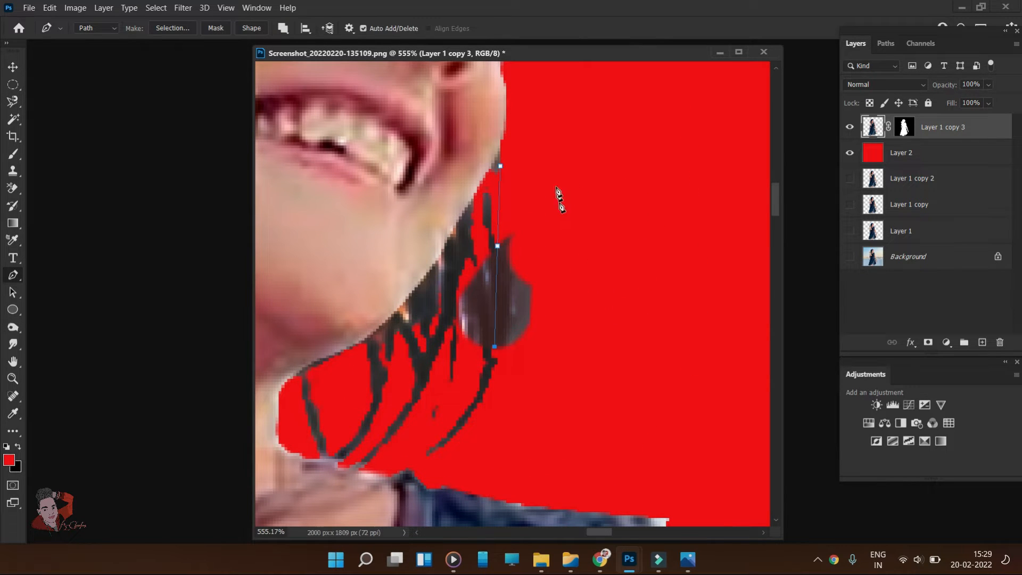
{"action": "key", "text": "ctrl+z"}
{"action": "key", "text": "ctrl+z"}
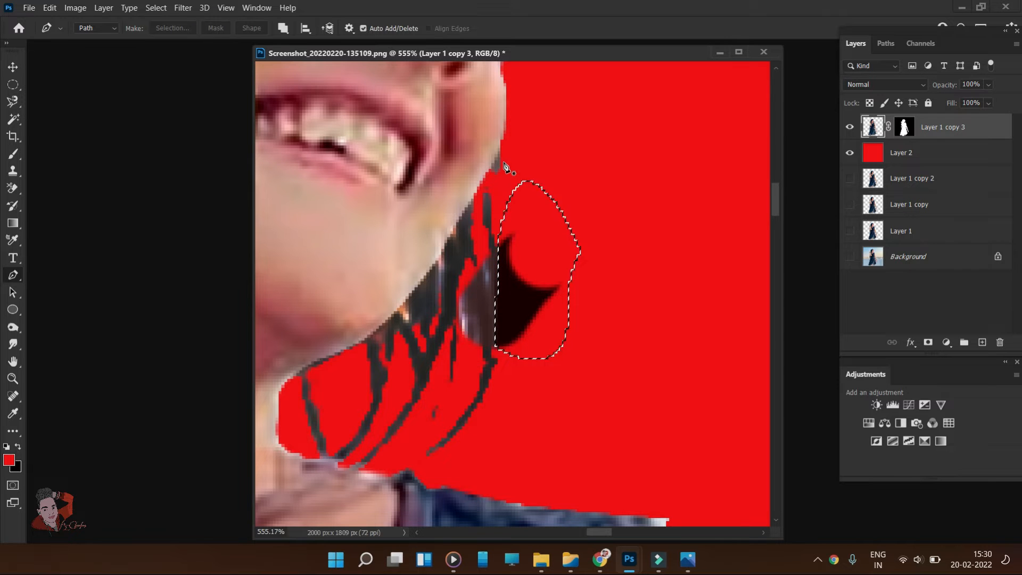
{"action": "left_click", "coordinate": [908, 128]}
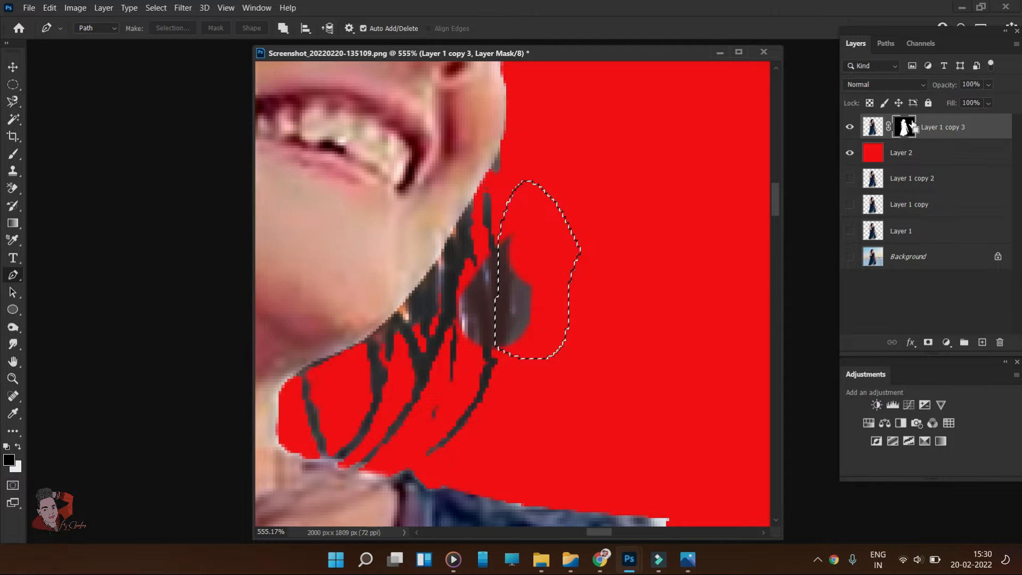
{"action": "key", "text": "ctrl+BackSpace"}
{"action": "key", "text": "alt+BackSpace"}
{"action": "key", "text": "ctrl+d"}
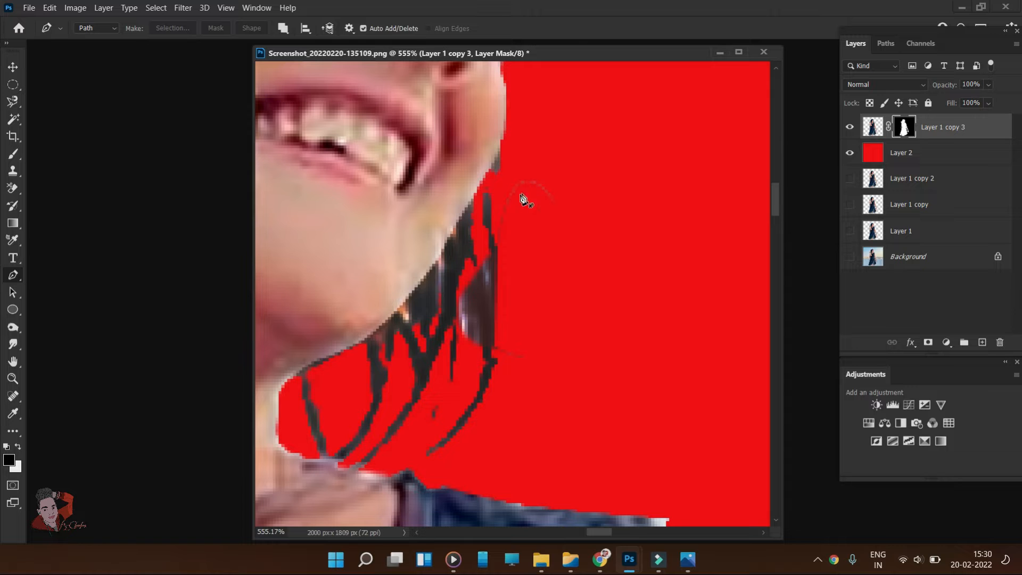
Restore the thin hair strands below the chin by painting white on the layer mask with a 5 px brush.
{"action": "key", "text": "b"}
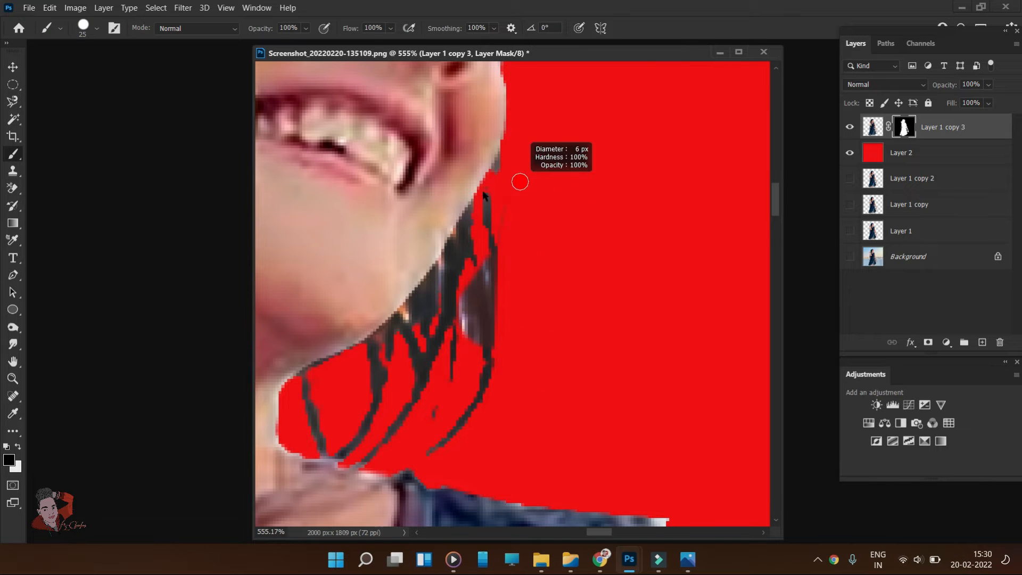
{"action": "scroll", "coordinate": [484, 195], "scroll_direction": "up", "scroll_amount": 4}
{"action": "key", "text": "x"}
{"action": "mouse_move", "coordinate": [478, 315]}
{"action": "left_mouse_down"}
{"action": "mouse_move", "coordinate": [461, 296]}
{"action": "mouse_move", "coordinate": [458, 212]}
{"action": "mouse_move", "coordinate": [461, 356]}
{"action": "mouse_move", "coordinate": [433, 405]}
{"action": "left_mouse_up"}
{"action": "left_click_drag", "start_coordinate": [432, 404], "coordinate": [526, 126]}
{"action": "left_click_drag", "start_coordinate": [496, 198], "coordinate": [464, 399]}
Hide the light fringe pixels between the chin strands by painting black on the mask with a 2 px brush.
{"action": "left_click_drag", "start_coordinate": [468, 300], "coordinate": [430, 325]}
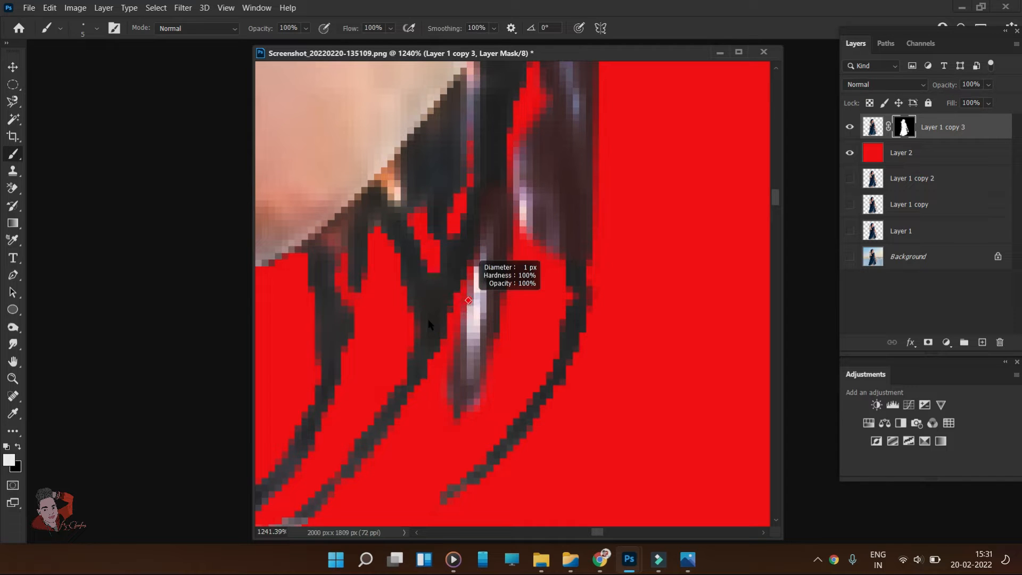
{"action": "key", "text": "x"}
{"action": "left_click_drag", "start_coordinate": [482, 251], "coordinate": [479, 315]}
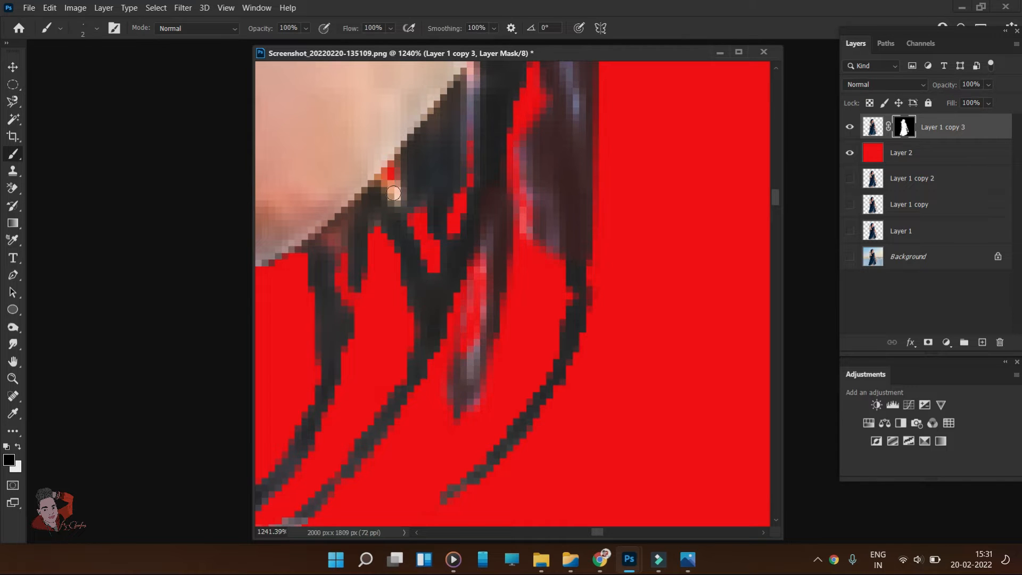
{"action": "scroll", "coordinate": [532, 212], "scroll_direction": "down", "scroll_amount": 5}
{"action": "scroll", "coordinate": [713, 377], "scroll_direction": "up", "scroll_amount": 5}
{"action": "left_click_drag", "start_coordinate": [567, 337], "coordinate": [567, 312]}
{"action": "scroll", "coordinate": [602, 269], "scroll_direction": "down", "scroll_amount": 8}
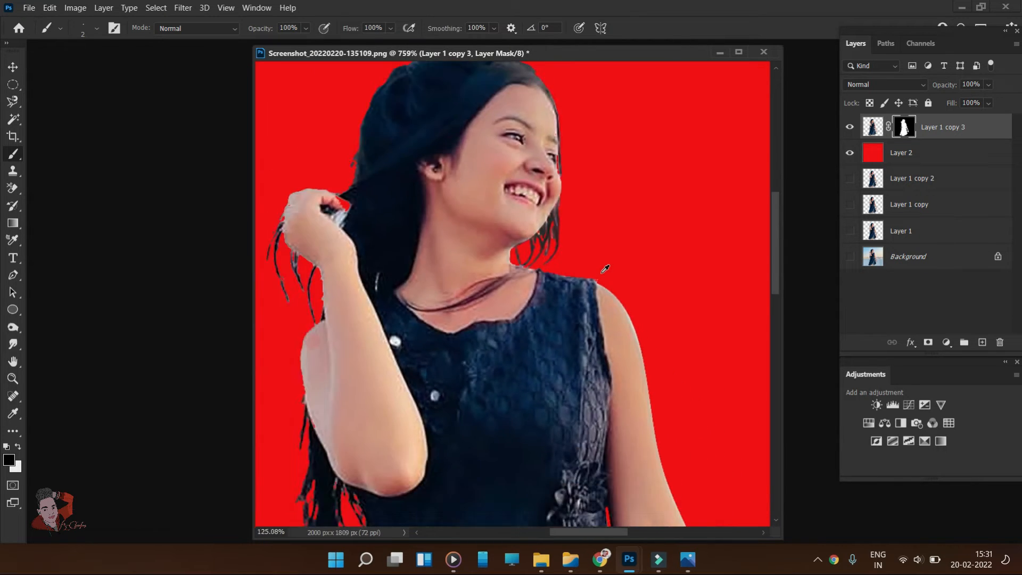
Paint black on the mask with a 10 px brush to hide the pale patch between the raised hand's fingers and the hair.
{"action": "scroll", "coordinate": [531, 330], "scroll_direction": "up", "scroll_amount": 3}
{"action": "scroll", "coordinate": [530, 331], "scroll_direction": "up", "scroll_amount": 5}
{"action": "key", "text": "bracketright"}
{"action": "key", "text": "bracketright"}
{"action": "key", "text": "bracketright"}
{"action": "key", "text": "bracketright"}
{"action": "key", "text": "bracketright"}
{"action": "key", "text": "bracketright"}
{"action": "key", "text": "bracketright"}
{"action": "key", "text": "bracketright"}
{"action": "mouse_move", "coordinate": [477, 275]}
{"action": "left_mouse_down"}
{"action": "mouse_move", "coordinate": [454, 312]}
{"action": "mouse_move", "coordinate": [447, 298]}
{"action": "mouse_move", "coordinate": [463, 291]}
{"action": "mouse_move", "coordinate": [447, 316]}
{"action": "mouse_move", "coordinate": [481, 268]}
{"action": "left_mouse_up"}
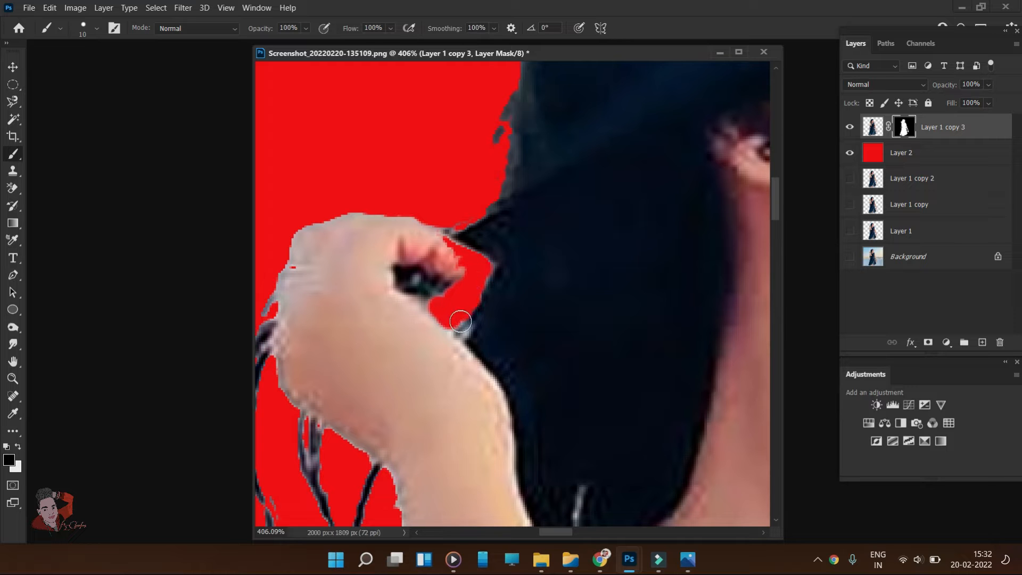
Outline the loose strands beside the raised hand and forearm with the Pen tool and convert the path into a selection.
{"action": "left_click_drag", "start_coordinate": [369, 348], "coordinate": [515, 162]}
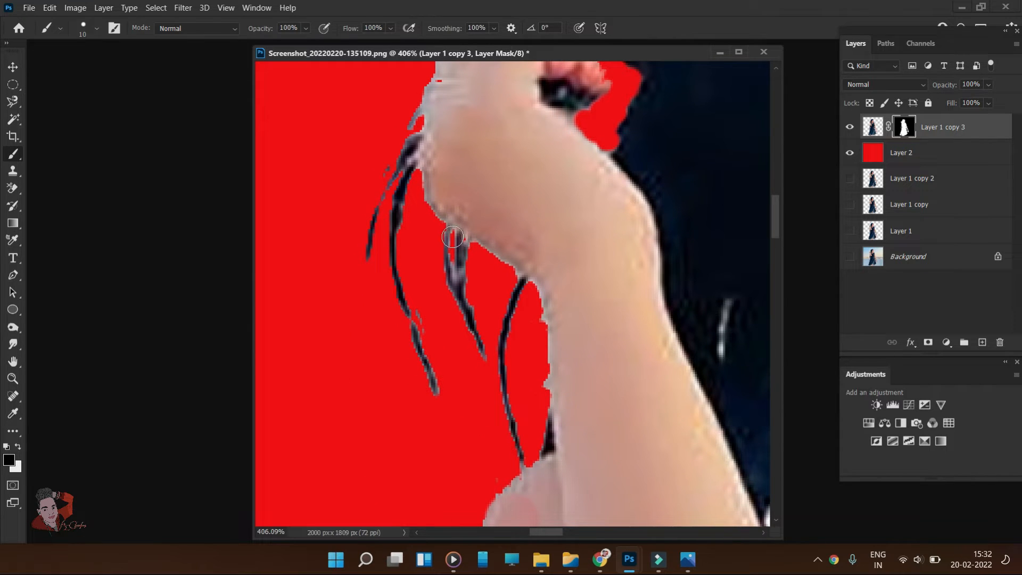
{"action": "key", "text": "p"}
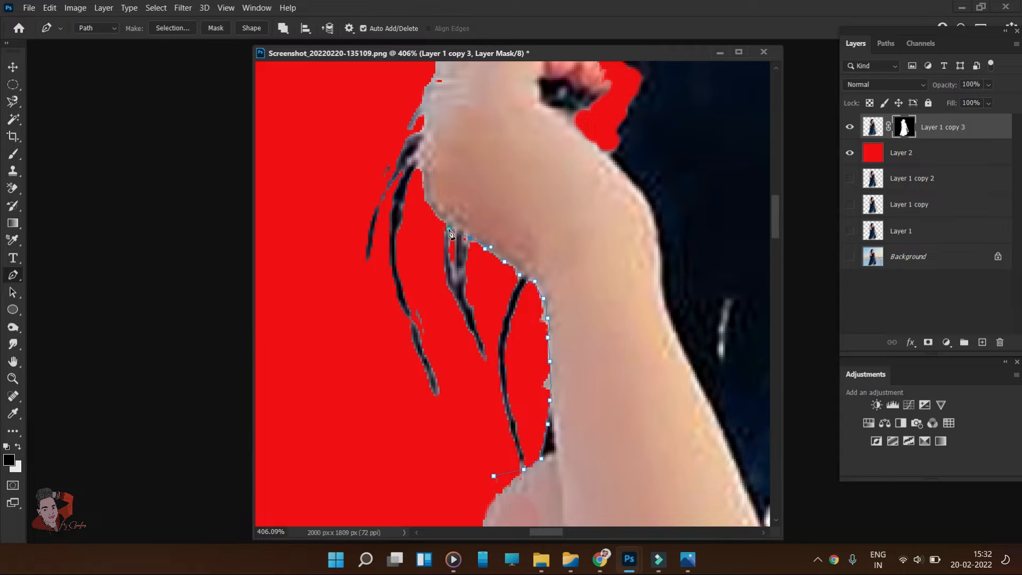
{"action": "left_click_drag", "start_coordinate": [321, 397], "coordinate": [424, 477]}
{"action": "left_click", "coordinate": [512, 459]}
{"action": "key", "text": "ctrl+Return"}
{"action": "scroll", "coordinate": [513, 463], "scroll_direction": "down", "scroll_amount": 3}
Darken the selected strands beside the raised hand on the cutout image with the Burn Tool and deselect.
{"action": "key", "text": "o"}
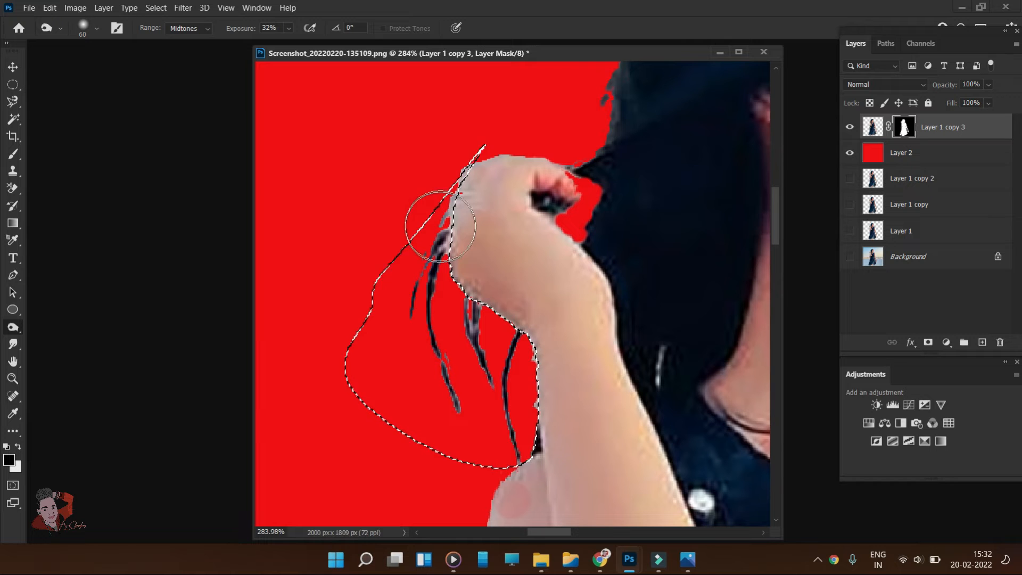
{"action": "left_click", "coordinate": [873, 127]}
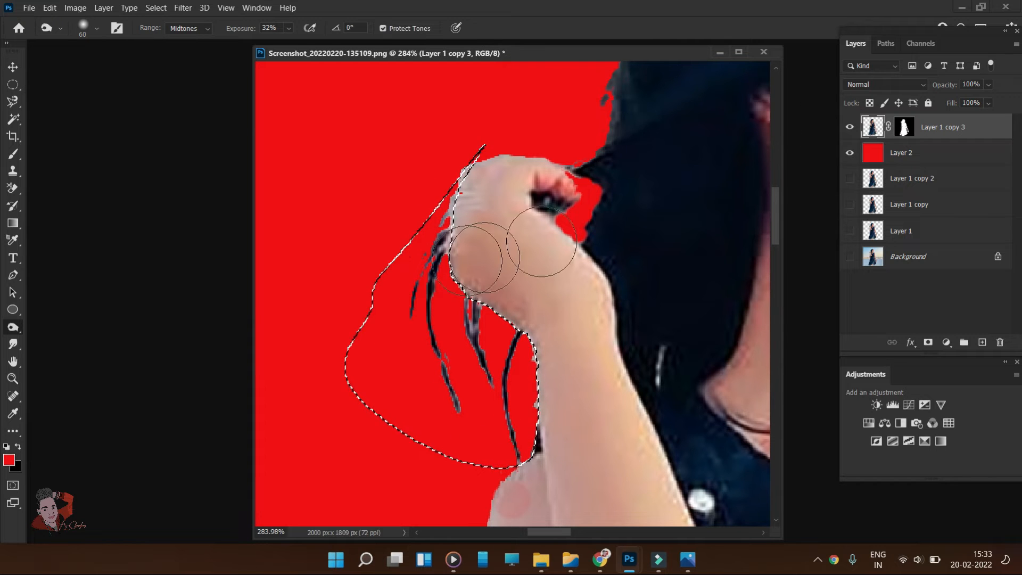
{"action": "mouse_move", "coordinate": [477, 362]}
{"action": "left_mouse_down"}
{"action": "mouse_move", "coordinate": [482, 415]}
{"action": "mouse_move", "coordinate": [394, 277]}
{"action": "mouse_move", "coordinate": [429, 210]}
{"action": "mouse_move", "coordinate": [386, 294]}
{"action": "mouse_move", "coordinate": [406, 223]}
{"action": "mouse_move", "coordinate": [481, 405]}
{"action": "mouse_move", "coordinate": [411, 422]}
{"action": "mouse_move", "coordinate": [550, 352]}
{"action": "left_mouse_up"}
{"action": "key", "text": "ctrl+d"}
{"action": "scroll", "coordinate": [627, 269], "scroll_direction": "down", "scroll_amount": 3}
{"action": "scroll", "coordinate": [646, 285], "scroll_direction": "up", "scroll_amount": 3}
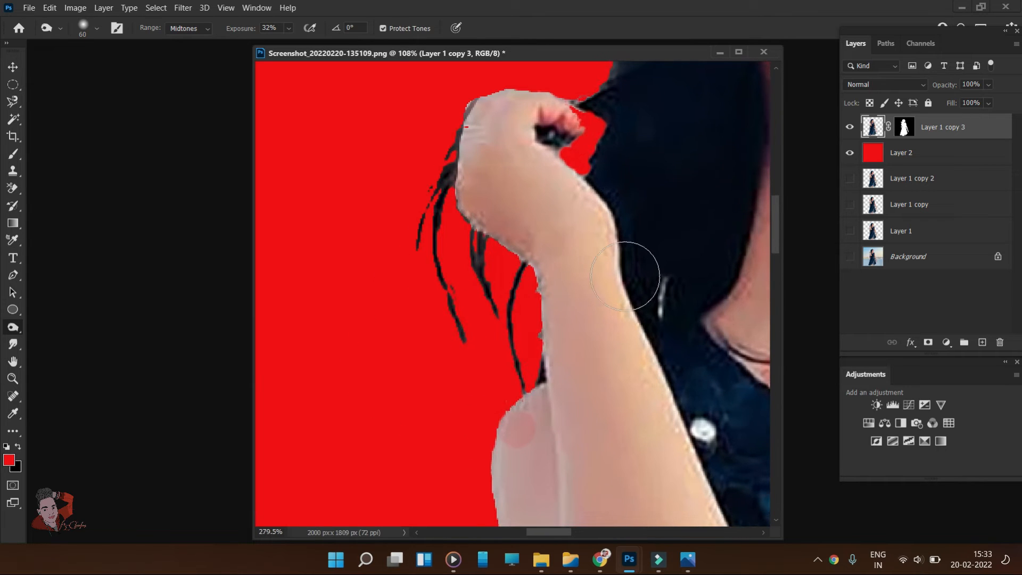
Try to select the red gap between the fingers and hair on the layer mask with the Magic Wand and fill it white.
{"action": "left_click", "coordinate": [904, 127]}
{"action": "left_click", "coordinate": [13, 119]}
{"action": "right_click", "coordinate": [12, 119]}
{"action": "left_click", "coordinate": [53, 144]}
{"action": "left_click", "coordinate": [587, 141]}
{"action": "key", "text": "ctrl+BackSpace"}
{"action": "key", "text": "ctrl+d"}
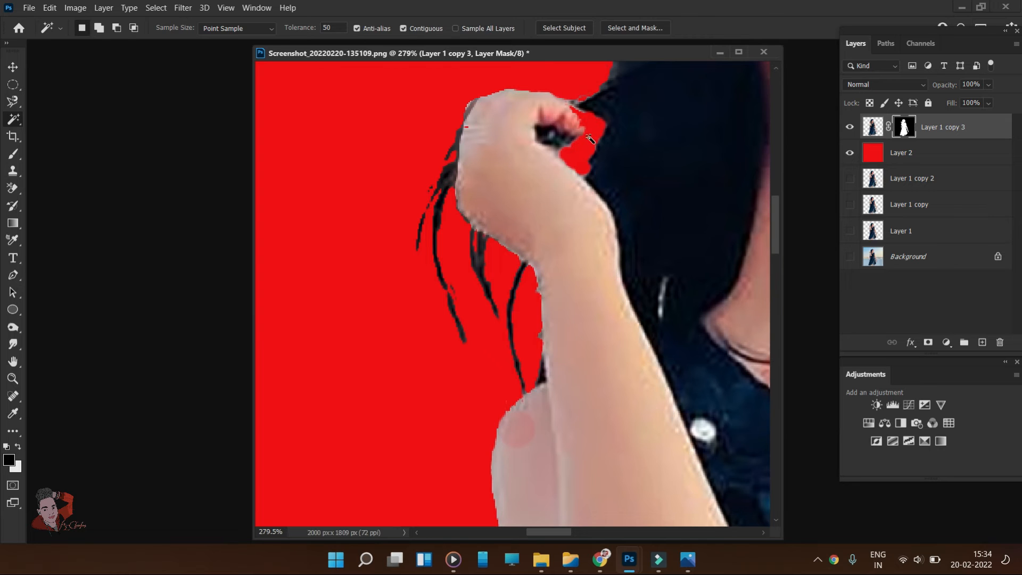
Paint white on the mask over the gap beside the fingertips to bring back the fingers and the surrounding hair.
{"action": "key", "text": "b"}
{"action": "right_click", "coordinate": [598, 133]}
{"action": "left_click", "coordinate": [591, 122]}
{"action": "right_click", "coordinate": [589, 123]}
{"action": "left_click", "coordinate": [586, 151]}
{"action": "key", "text": "bracketright"}
{"action": "key", "text": "bracketright"}
{"action": "mouse_move", "coordinate": [599, 121]}
{"action": "left_mouse_down"}
{"action": "mouse_move", "coordinate": [579, 122]}
{"action": "mouse_move", "coordinate": [575, 175]}
{"action": "mouse_move", "coordinate": [593, 217]}
{"action": "left_mouse_up"}
{"action": "scroll", "coordinate": [593, 217], "scroll_direction": "up", "scroll_amount": 5}
Trace the pale background area around the fingertips with the Pen tool, fill it black on the mask and deselect.
{"action": "key", "text": "p"}
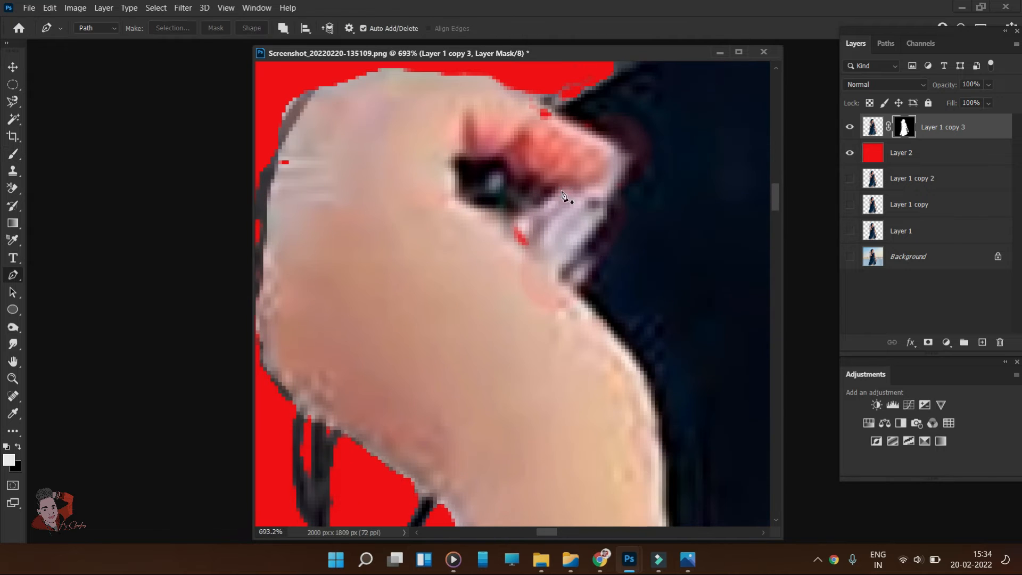
{"action": "left_click", "coordinate": [555, 119]}
{"action": "left_click", "coordinate": [580, 127]}
{"action": "left_click", "coordinate": [611, 142]}
{"action": "left_click", "coordinate": [632, 160]}
{"action": "left_click", "coordinate": [611, 201]}
{"action": "left_click", "coordinate": [610, 215]}
{"action": "left_click", "coordinate": [587, 242]}
{"action": "left_click", "coordinate": [563, 268]}
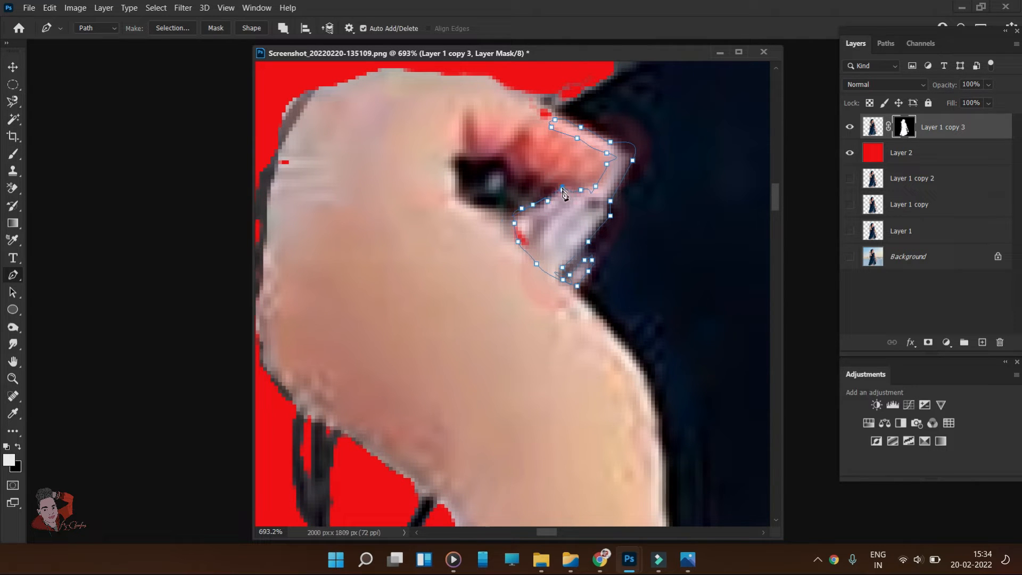
{"action": "key", "text": "ctrl+Return"}
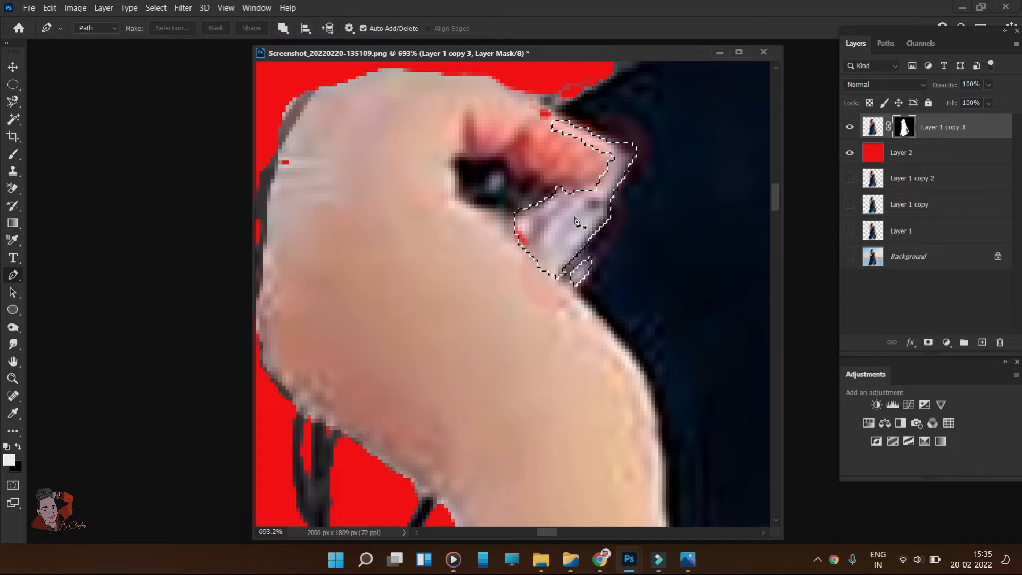
{"action": "key", "text": "ctrl+BackSpace"}
{"action": "key", "text": "ctrl+d"}
Remove the faint stray strands beside the dress at the hip by painting black on the mask with a 20 px brush.
{"action": "scroll", "coordinate": [575, 220], "scroll_direction": "down", "scroll_amount": 15}
{"action": "scroll", "coordinate": [591, 372], "scroll_direction": "up", "scroll_amount": 8}
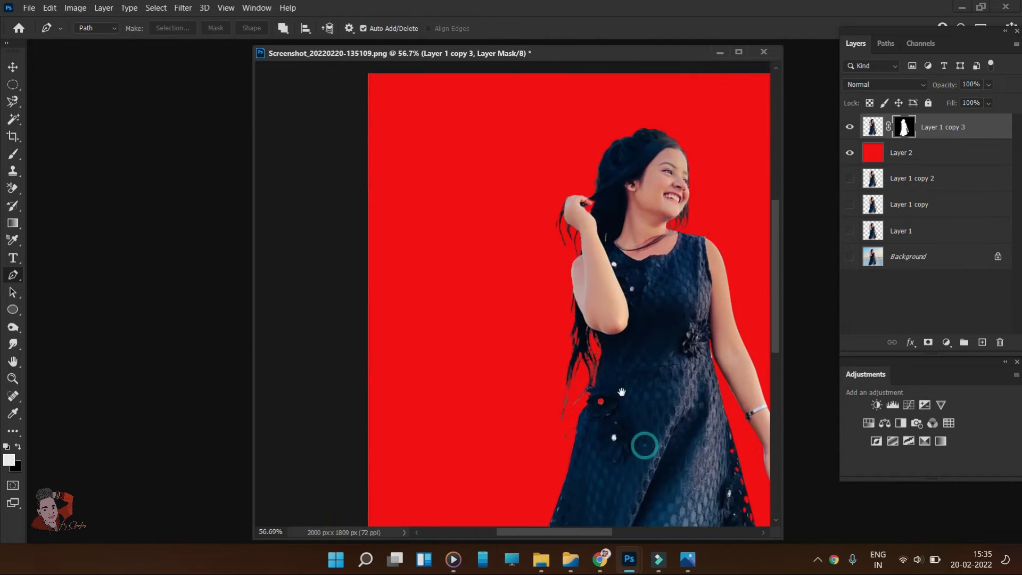
{"action": "key", "text": "ctrl+2"}
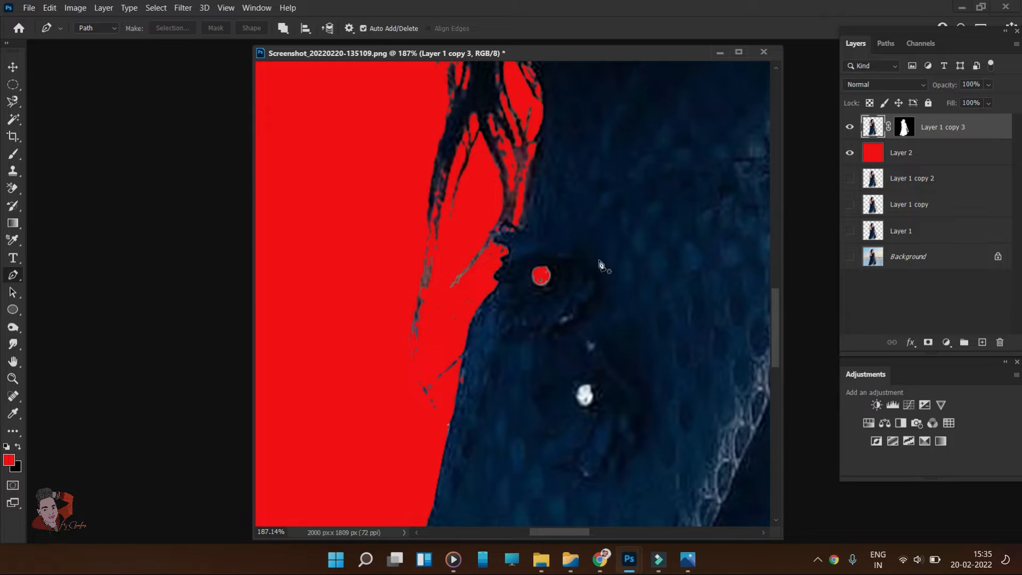
{"action": "key", "text": "o"}
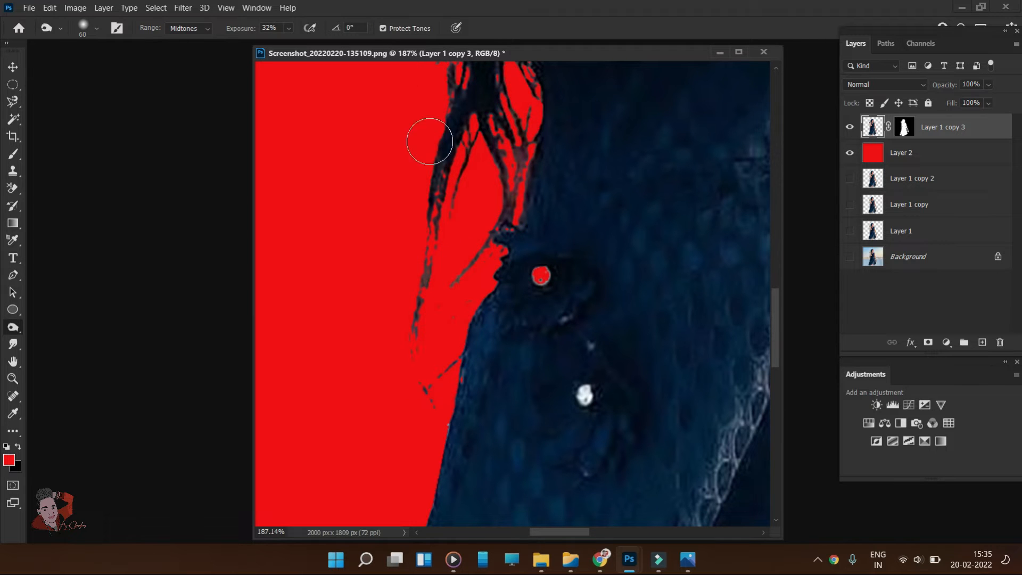
{"action": "key", "text": "b"}
{"action": "key", "text": "ctrl+backslash"}
{"action": "key", "text": "d"}
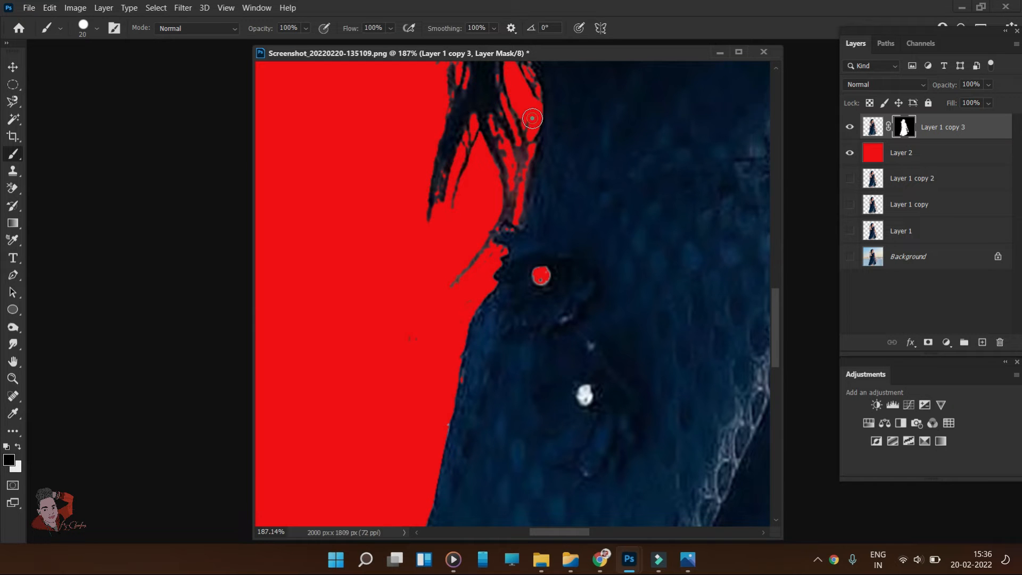
Paint out the white sliver along the dress edge beside the lowered arm on the mask with a 5 px black brush.
{"action": "scroll", "coordinate": [543, 313], "scroll_direction": "down", "scroll_amount": 7}
{"action": "scroll", "coordinate": [649, 256], "scroll_direction": "up", "scroll_amount": 10}
{"action": "left_click_drag", "start_coordinate": [641, 254], "coordinate": [541, 324]}
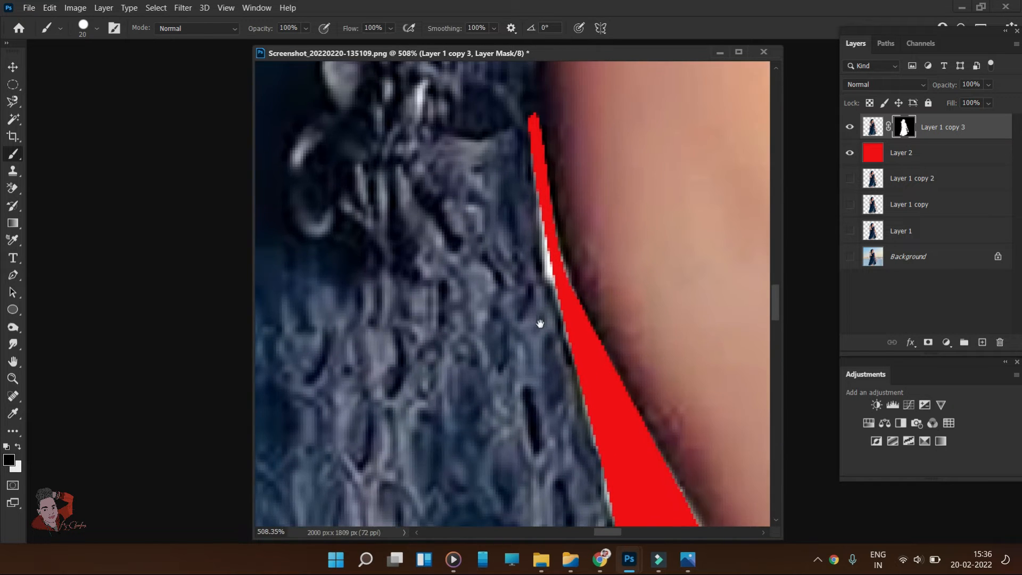
{"action": "scroll", "coordinate": [560, 307], "scroll_direction": "up", "scroll_amount": 4}
{"action": "mouse_move", "coordinate": [566, 232]}
{"action": "left_mouse_down"}
{"action": "mouse_move", "coordinate": [502, 240]}
{"action": "mouse_move", "coordinate": [514, 172]}
{"action": "mouse_move", "coordinate": [570, 333]}
{"action": "mouse_move", "coordinate": [538, 235]}
{"action": "mouse_move", "coordinate": [531, 133]}
{"action": "left_mouse_up"}
{"action": "left_click_drag", "start_coordinate": [522, 171], "coordinate": [534, 256]}
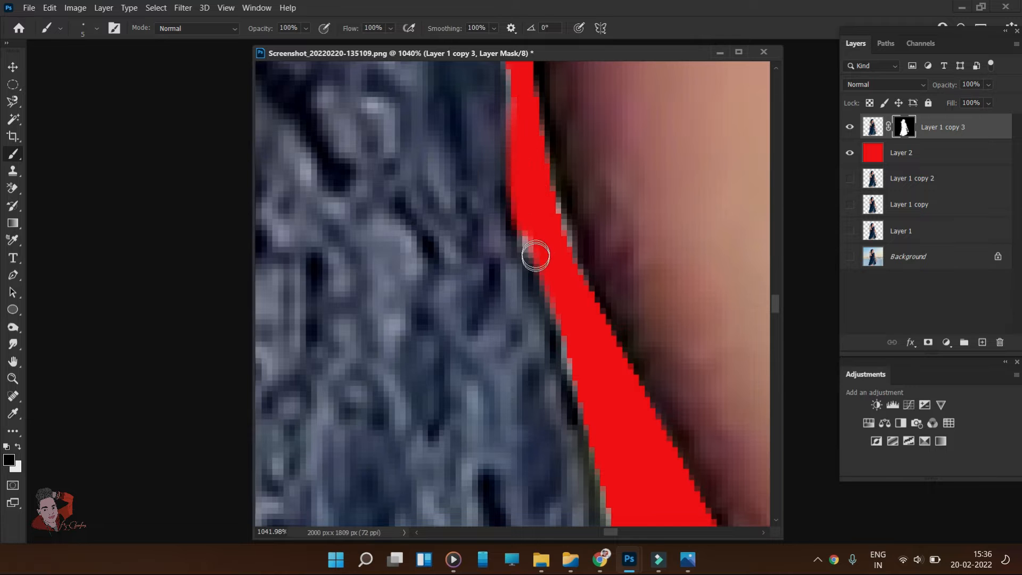
{"action": "left_click_drag", "start_coordinate": [550, 193], "coordinate": [549, 375]}
{"action": "scroll", "coordinate": [540, 367], "scroll_direction": "down", "scroll_amount": 6}
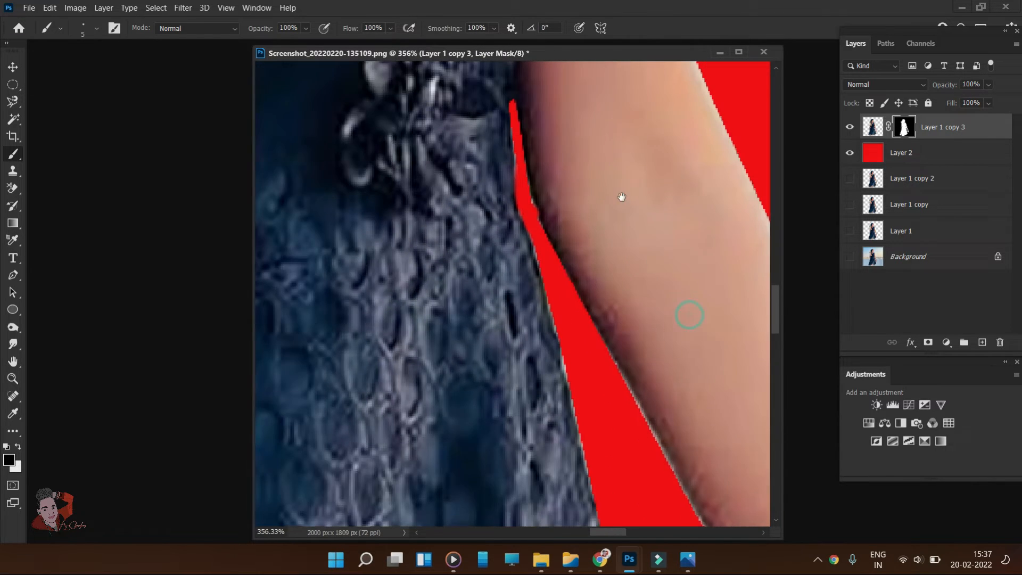
Trace the fringe along the lowered forearm's inner edge down to the bracelet with the Pen tool, fill it black on the mask and deselect.
{"action": "left_click_drag", "start_coordinate": [622, 197], "coordinate": [597, 151]}
{"action": "scroll", "coordinate": [600, 203], "scroll_direction": "up", "scroll_amount": 3}
{"action": "left_click_drag", "start_coordinate": [601, 299], "coordinate": [576, 229]}
{"action": "key", "text": "p"}
{"action": "left_click", "coordinate": [651, 456]}
{"action": "left_click", "coordinate": [641, 433]}
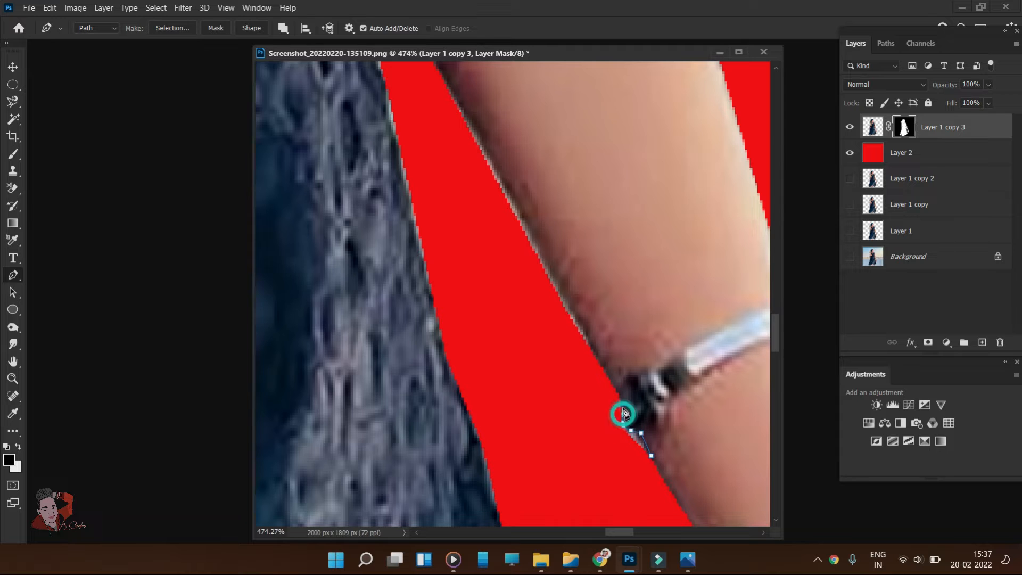
{"action": "left_click", "coordinate": [529, 228]}
{"action": "left_click_drag", "start_coordinate": [504, 185], "coordinate": [483, 167]}
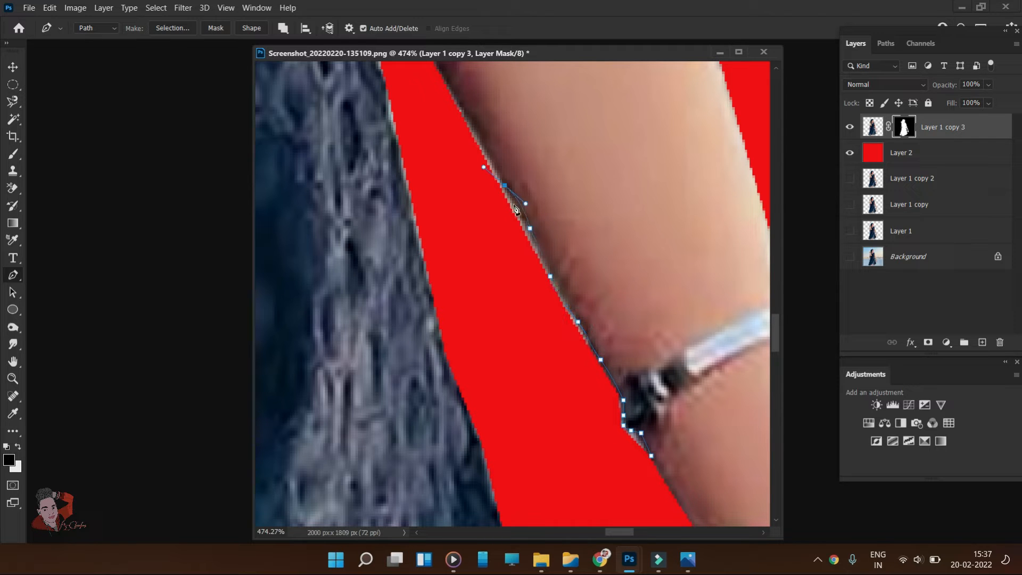
{"action": "key", "text": "ctrl+Return"}
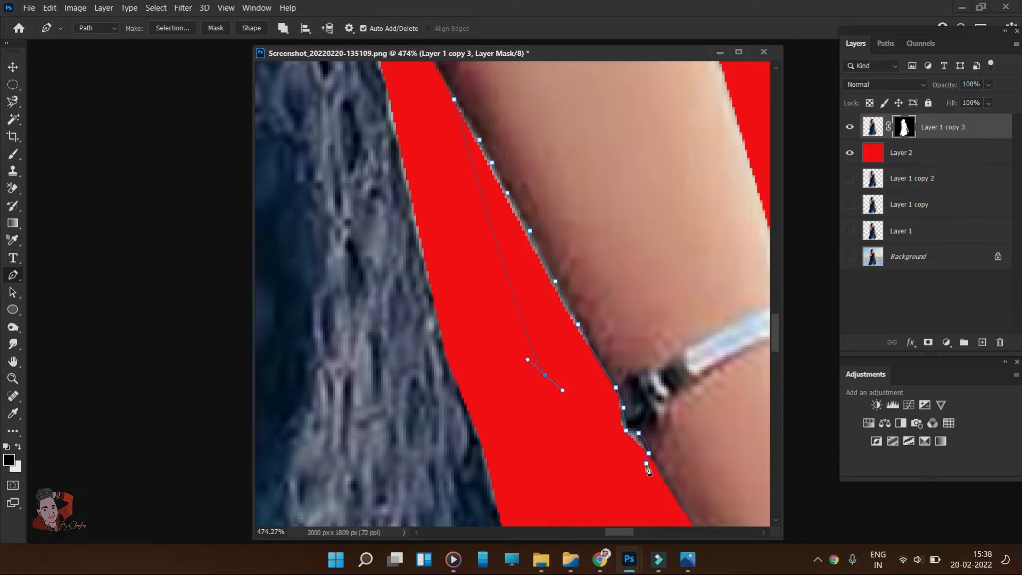
{"action": "key", "text": "ctrl+Return"}
{"action": "key", "text": "alt+BackSpace"}
{"action": "key", "text": "ctrl+d"}
Darken the light edge at the dress hem's pointed corner below the lowered hand on the cutout image with the Burn Tool.
{"action": "scroll", "coordinate": [646, 459], "scroll_direction": "down", "scroll_amount": 7}
{"action": "left_click_drag", "start_coordinate": [726, 510], "coordinate": [684, 175]}
{"action": "key", "text": "ctrl+2"}
{"action": "key", "text": "o"}
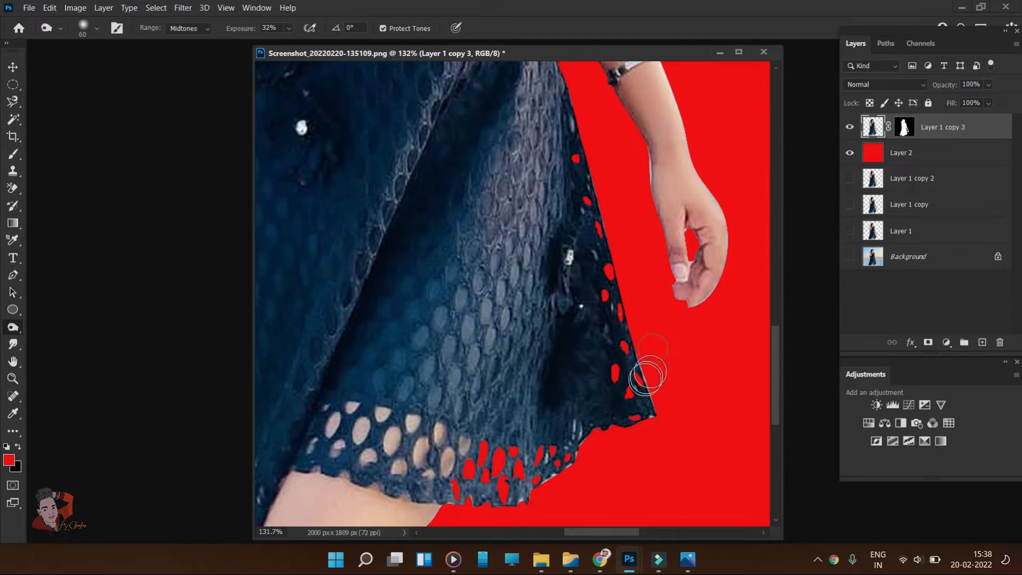
{"action": "mouse_move", "coordinate": [640, 387]}
{"action": "left_mouse_down"}
{"action": "mouse_move", "coordinate": [572, 461]}
{"action": "mouse_move", "coordinate": [586, 447]}
{"action": "mouse_move", "coordinate": [465, 510]}
{"action": "mouse_move", "coordinate": [590, 495]}
{"action": "mouse_move", "coordinate": [650, 415]}
{"action": "left_mouse_up"}
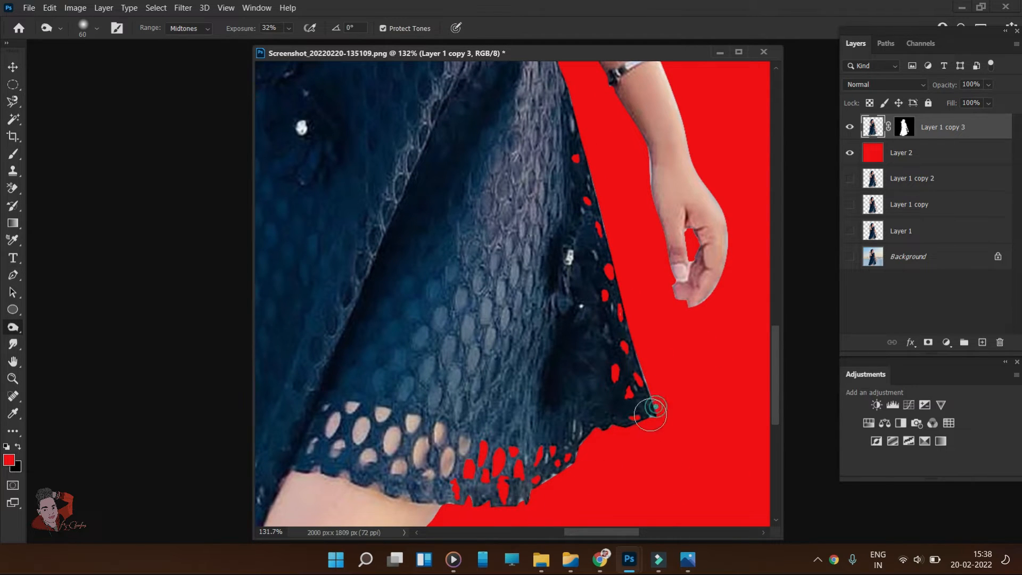
Touch up the loose hair strand behind the raised arm on the layer mask with a 5 px brush.
{"action": "scroll", "coordinate": [674, 429], "scroll_direction": "down", "scroll_amount": 5}
{"action": "scroll", "coordinate": [438, 280], "scroll_direction": "up", "scroll_amount": 5}
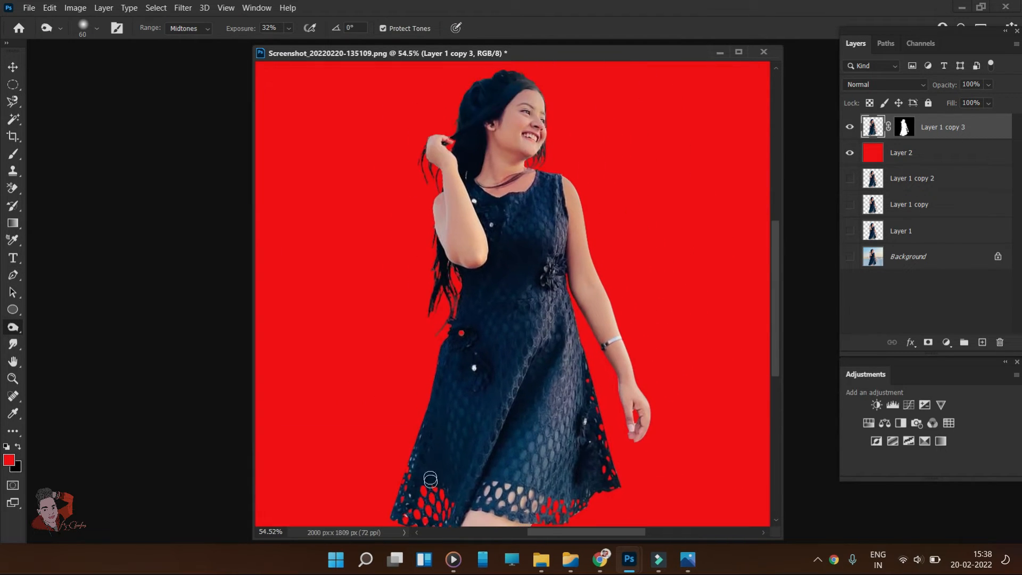
{"action": "scroll", "coordinate": [437, 281], "scroll_direction": "up", "scroll_amount": 8}
{"action": "key", "text": "b"}
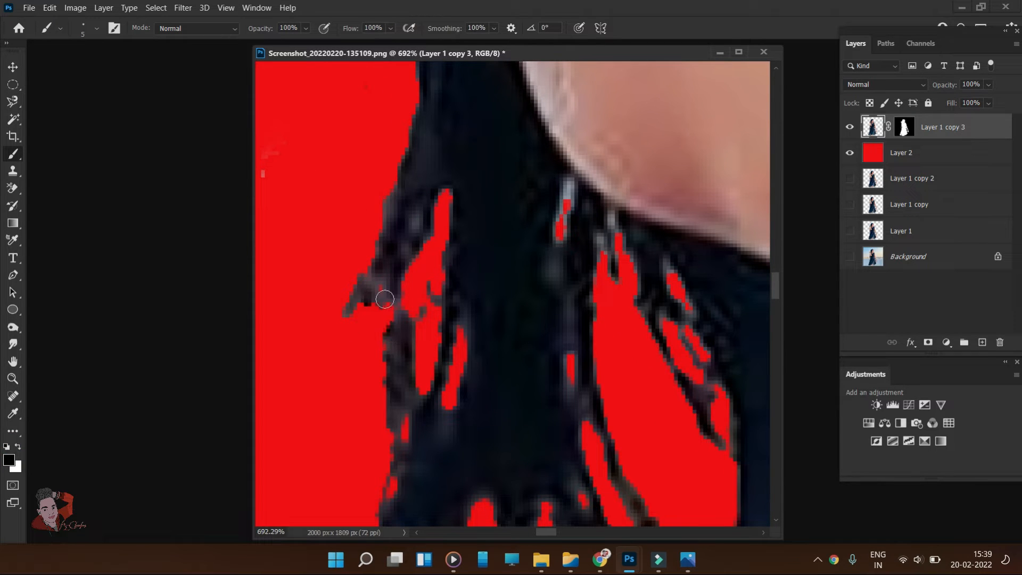
{"action": "left_click", "coordinate": [903, 128]}
{"action": "left_click_drag", "start_coordinate": [368, 302], "coordinate": [392, 332]}
{"action": "key", "text": "ctrl+z"}
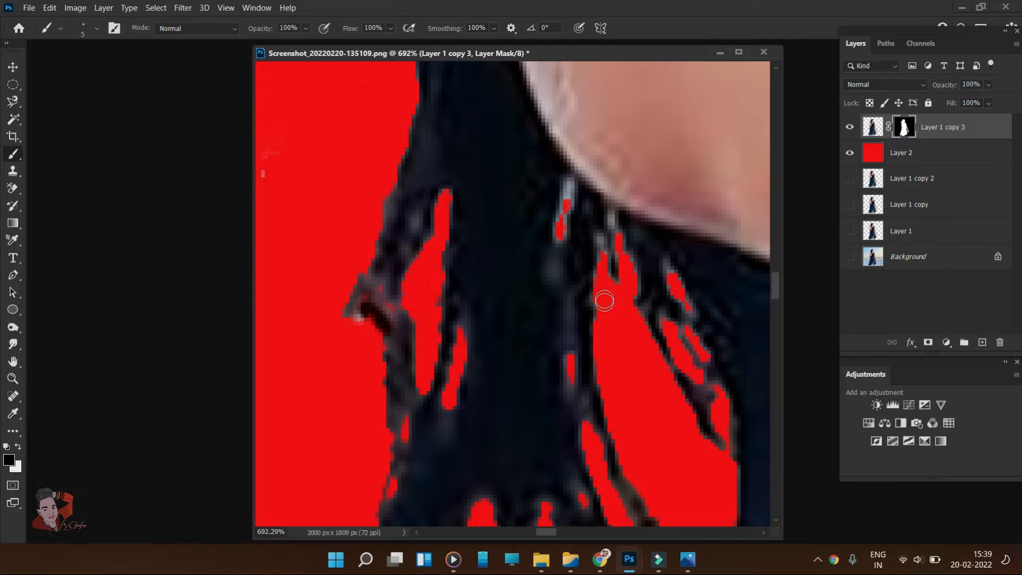
{"action": "key", "text": "ctrl+0"}
{"action": "left_click", "coordinate": [850, 153]}
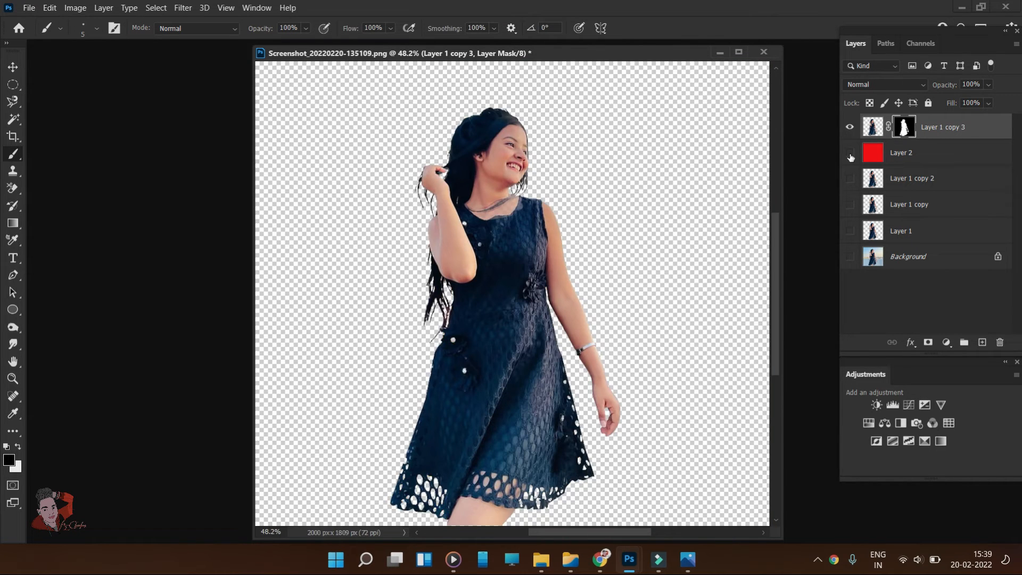
{"action": "key", "text": "ctrl+j"}
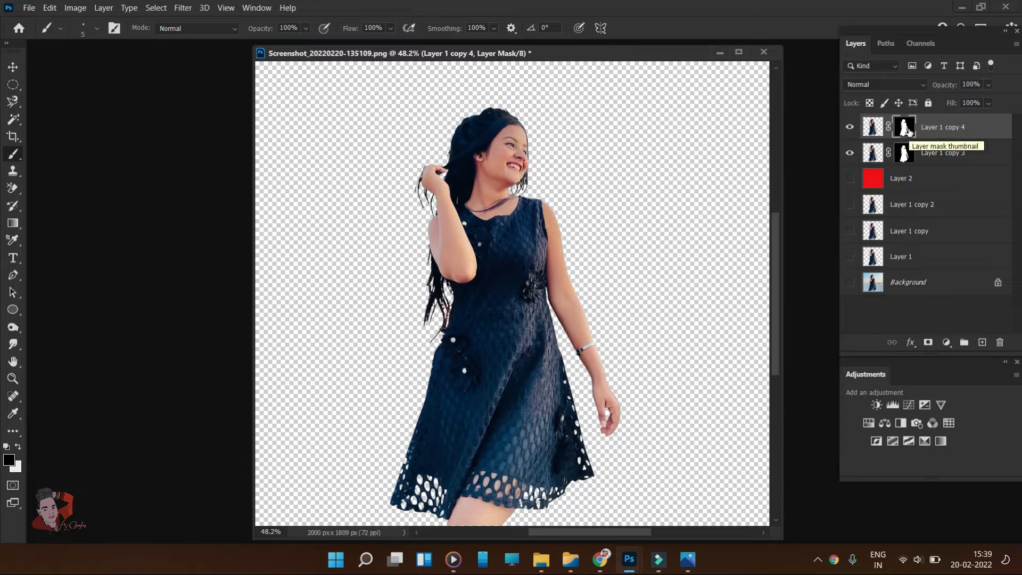
{"action": "key", "text": "Delete"}
{"action": "key", "text": "Delete"}
Load the cutout layer's outline as a selection and copy that area of the Background photo to a new layer.
{"action": "left_click", "coordinate": [871, 127], "text": "ctrl"}
{"action": "left_click", "coordinate": [875, 257]}
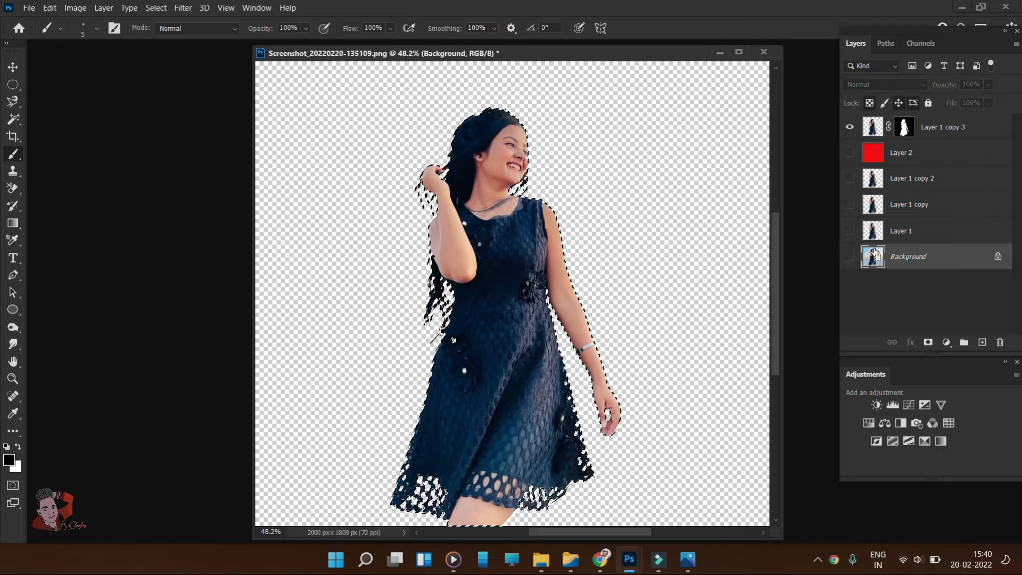
{"action": "key", "text": "ctrl+j"}
Hide the masked cutout and place the visible red Layer 2 beneath the new copy to check its unrefined edges.
{"action": "left_click", "coordinate": [850, 127]}
{"action": "scroll", "coordinate": [539, 186], "scroll_direction": "up", "scroll_amount": 3}
{"action": "scroll", "coordinate": [547, 182], "scroll_direction": "down", "scroll_amount": 3}
{"action": "left_click_drag", "start_coordinate": [900, 153], "coordinate": [899, 263]}
{"action": "left_click", "coordinate": [850, 257]}
{"action": "scroll", "coordinate": [545, 147], "scroll_direction": "up", "scroll_amount": 3}
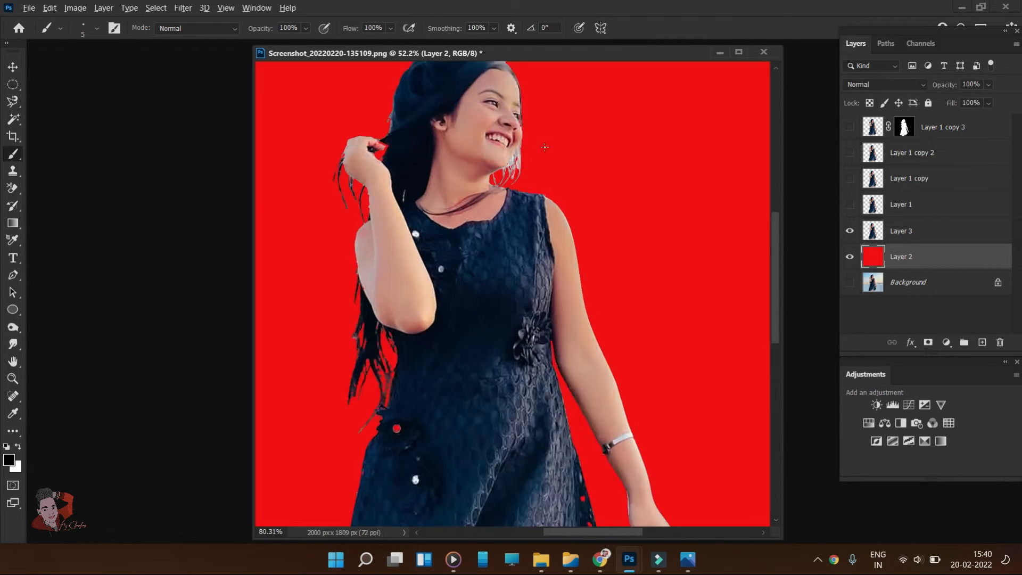
{"action": "scroll", "coordinate": [544, 147], "scroll_direction": "up", "scroll_amount": 4}
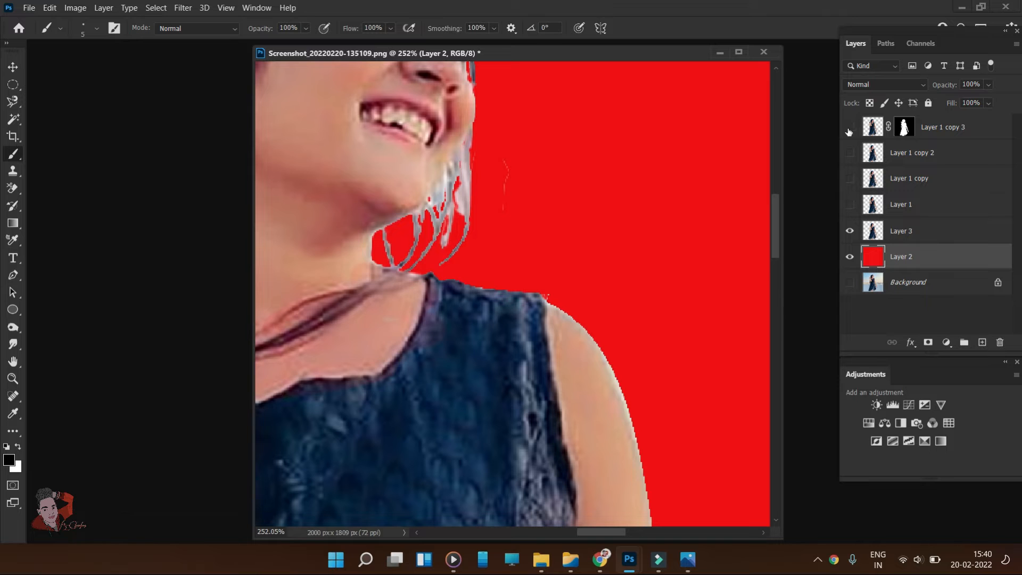
Show the masked cutout Layer 1 copy 3 again and hide the unrefined Layer 3.
{"action": "left_click", "coordinate": [849, 128]}
{"action": "left_click", "coordinate": [850, 230]}
{"action": "scroll", "coordinate": [612, 226], "scroll_direction": "down", "scroll_amount": 5}
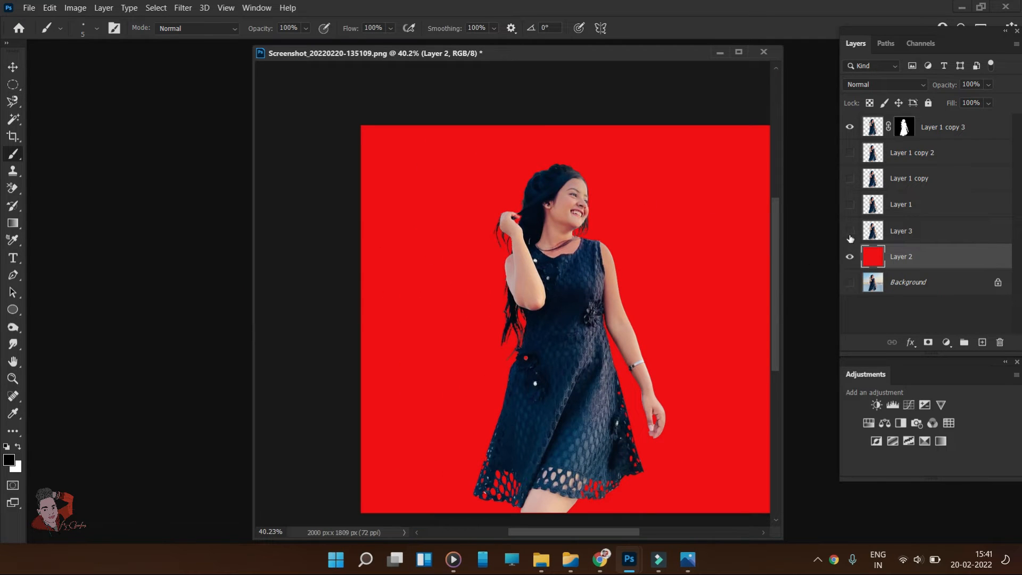
{"action": "left_click", "coordinate": [873, 133]}
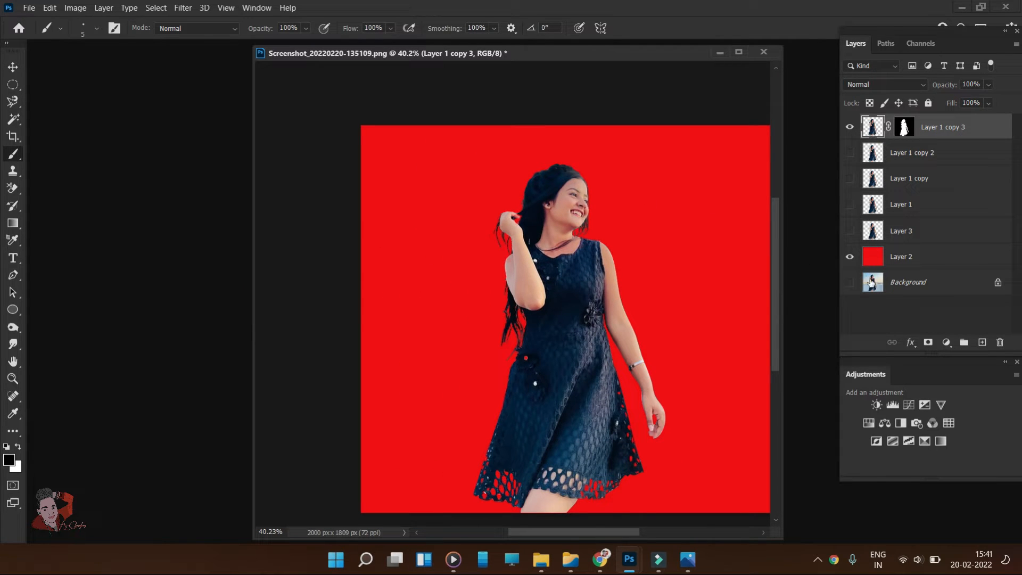
{"action": "left_click", "coordinate": [906, 276]}
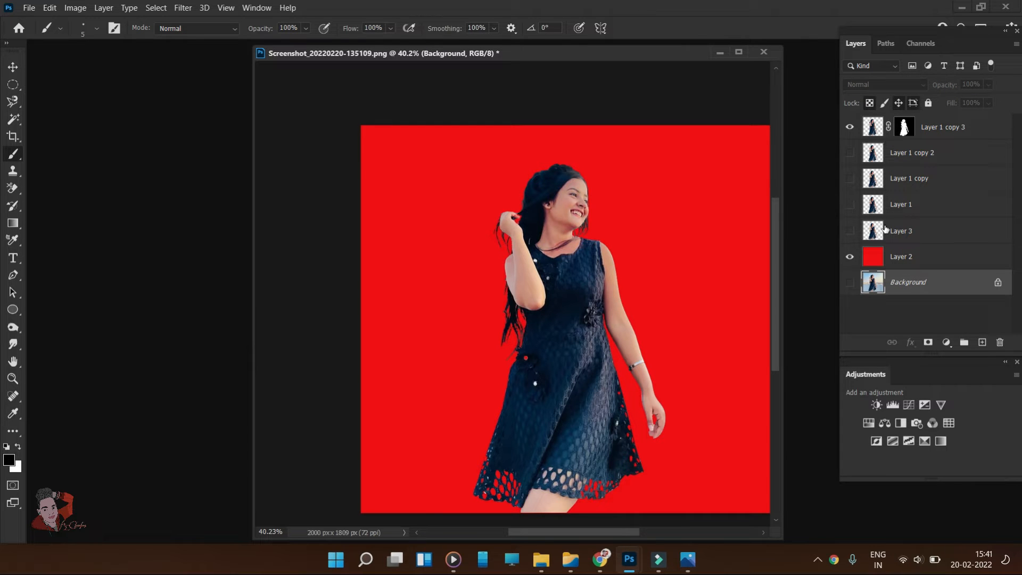
Hide the red Layer 2 and briefly show the original Background photo, leaving only the masked cutout visible.
{"action": "left_click", "coordinate": [887, 258]}
{"action": "left_click", "coordinate": [850, 257]}
{"action": "left_click", "coordinate": [850, 283]}
{"action": "left_click", "coordinate": [894, 281]}
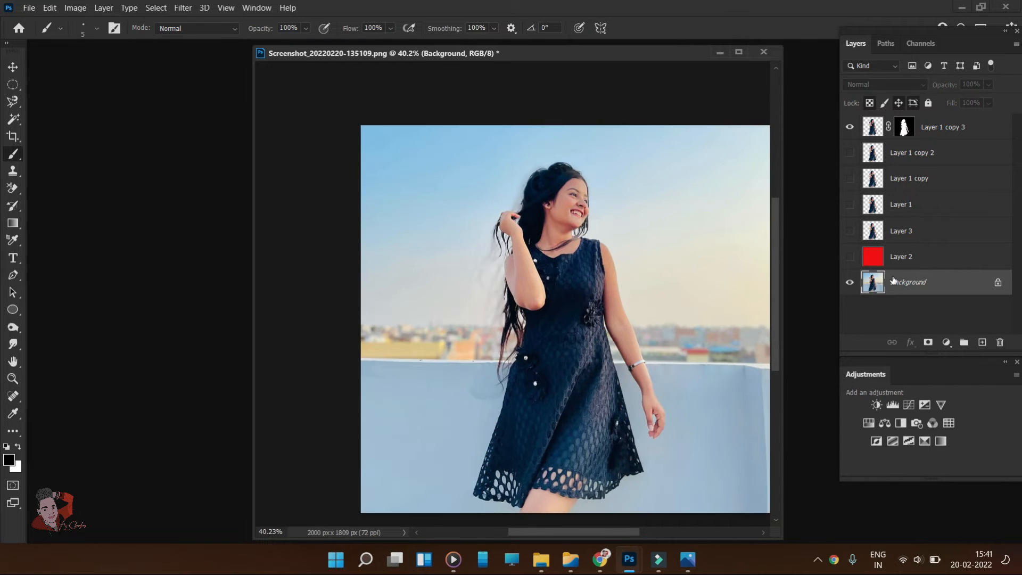
{"action": "left_click", "coordinate": [850, 282]}
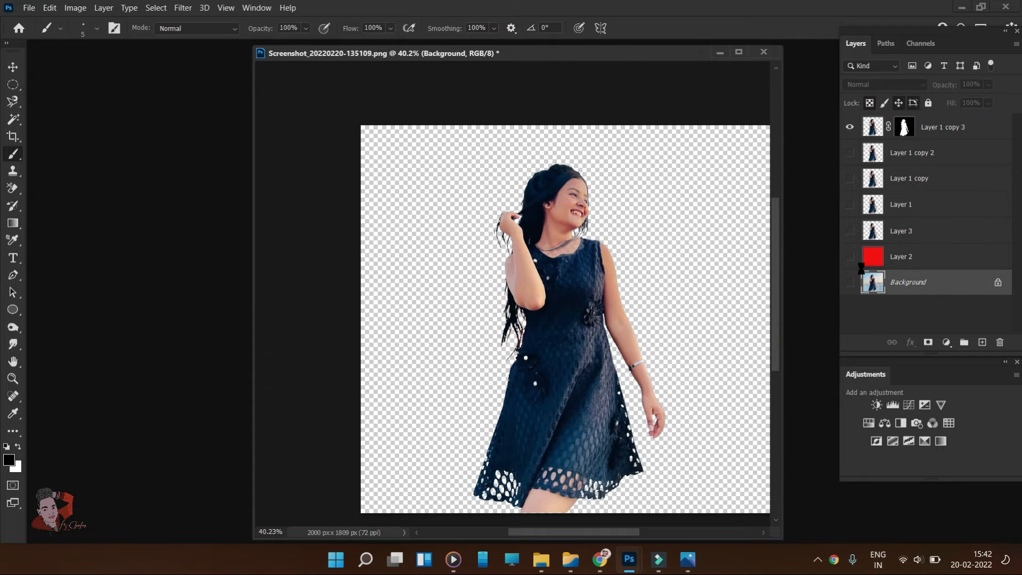
{"action": "key", "text": "ctrl+shift+s"}
{"action": "left_click", "coordinate": [449, 267]}
{"action": "left_click", "coordinate": [450, 267]}
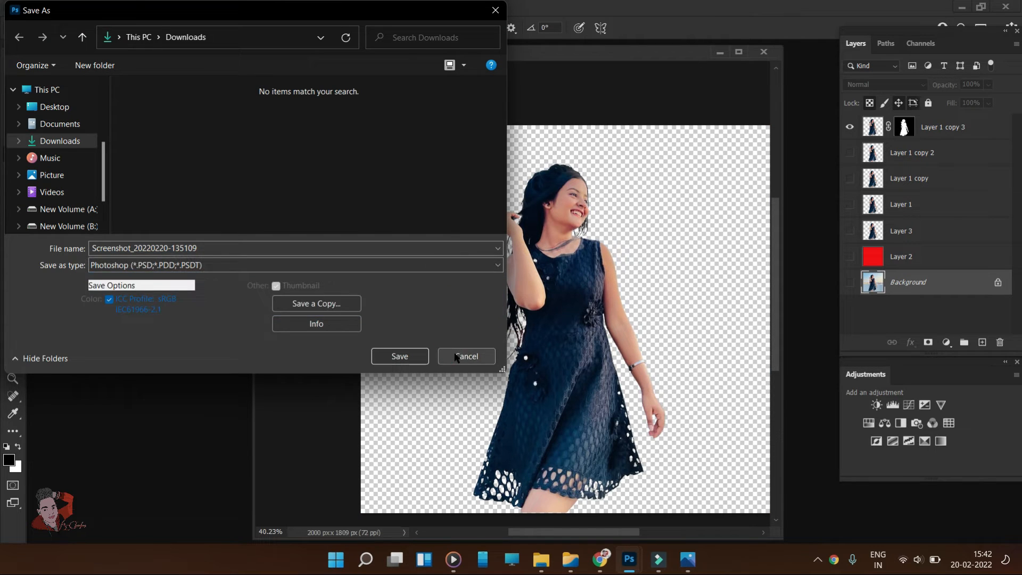
{"action": "left_click", "coordinate": [456, 356]}
{"action": "left_click", "coordinate": [872, 130]}
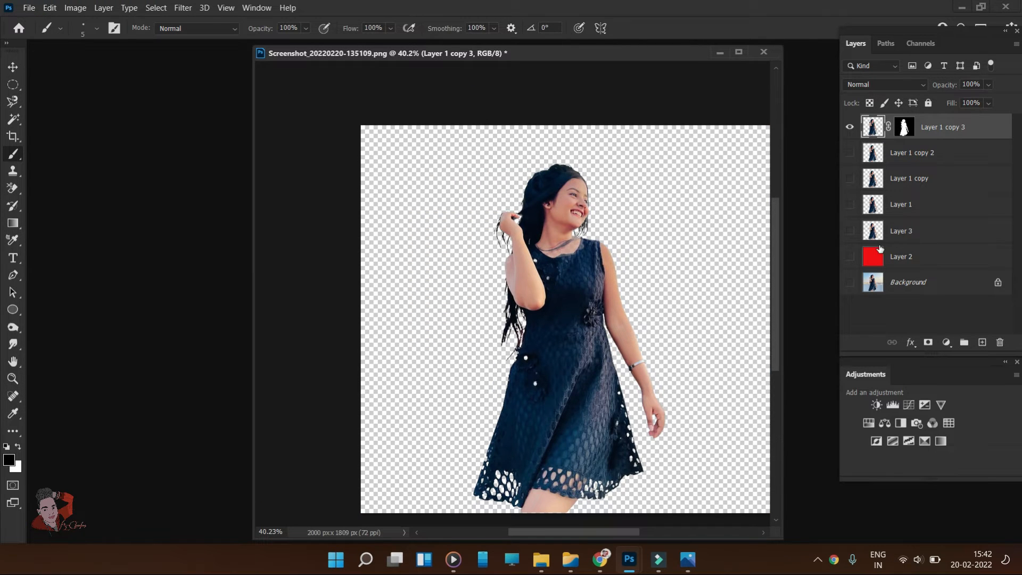
Save the document as a PSD in the Photoshop folder on drive D, named after the subject followed by "PDS 2 File".
{"action": "key", "text": "ctrl+shift+s"}
{"action": "left_click", "coordinate": [49, 208]}
{"action": "double_click", "coordinate": [232, 196]}
{"action": "left_click", "coordinate": [232, 249]}
{"action": "left_click", "coordinate": [379, 122]}
{"action": "left_click", "coordinate": [131, 248]}
{"action": "left_click", "coordinate": [135, 249]}
{"action": "type", "text": "2 File"}
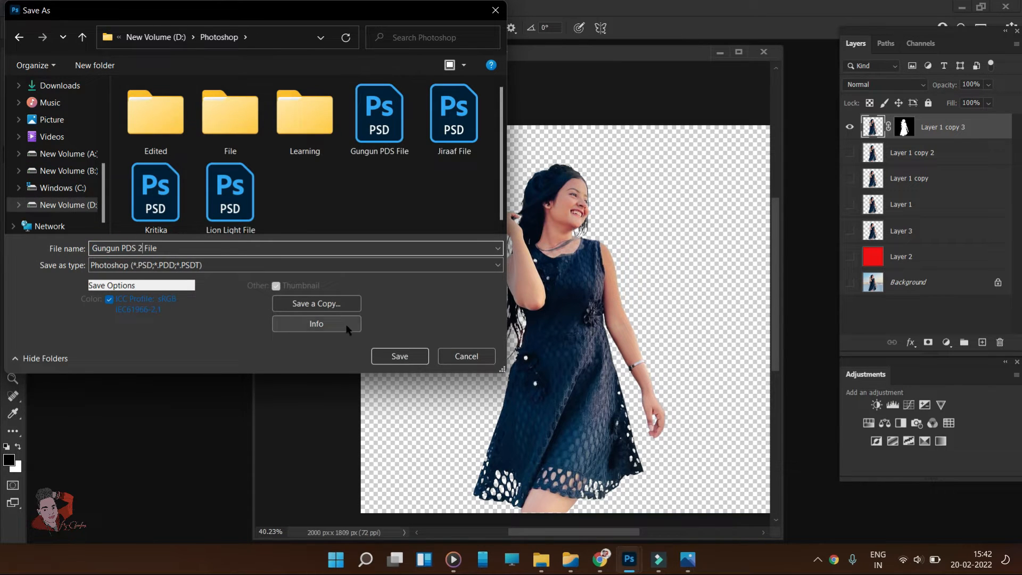
{"action": "left_click", "coordinate": [400, 356]}
Open the neon-sign brick wall photo from the Downloads folder.
{"action": "scroll", "coordinate": [621, 242], "scroll_direction": "up", "scroll_amount": 1}
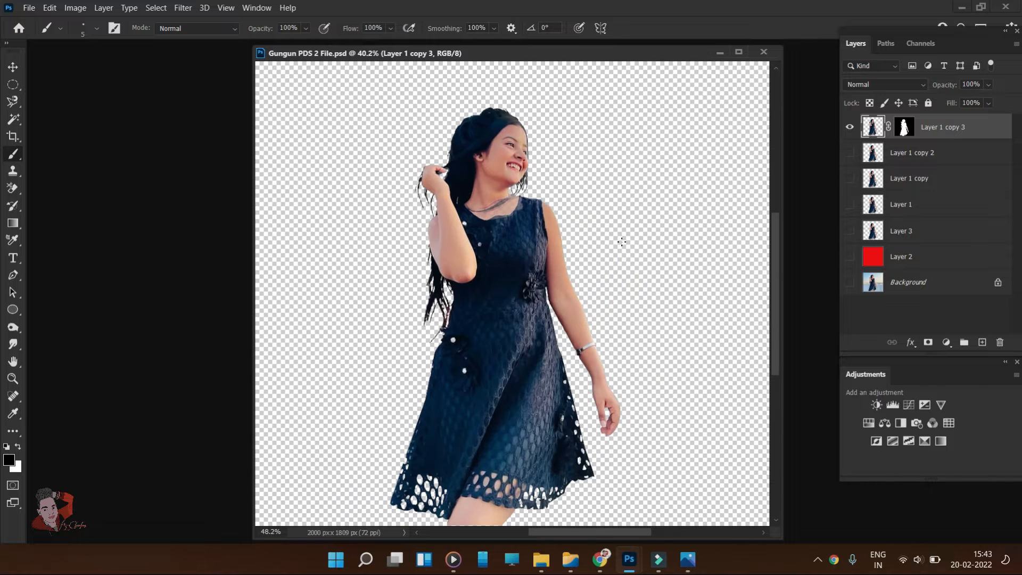
{"action": "key", "text": "v"}
{"action": "left_click_drag", "start_coordinate": [336, 56], "coordinate": [227, 60]}
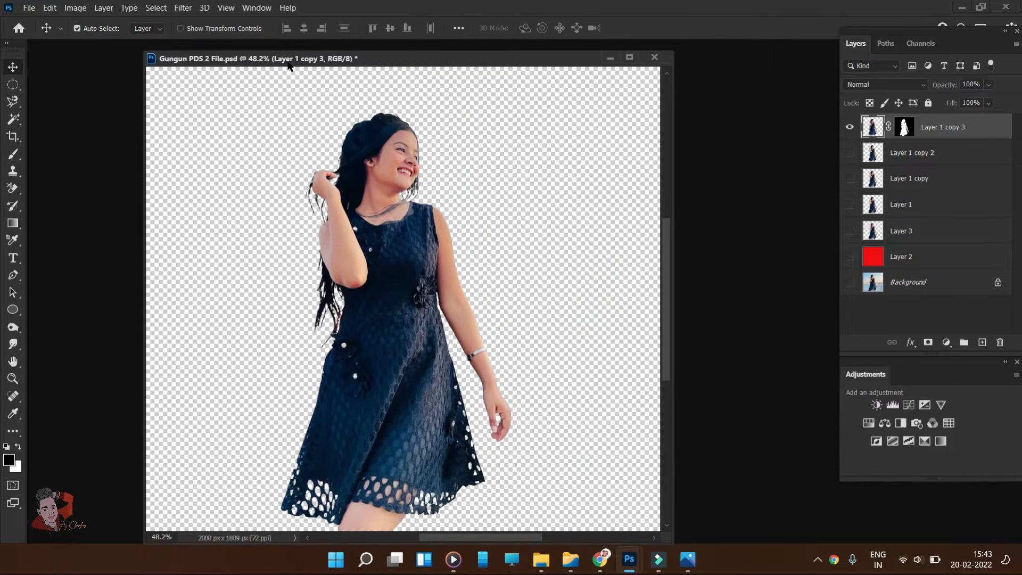
{"action": "double_click", "coordinate": [721, 223]}
{"action": "left_click", "coordinate": [59, 119]}
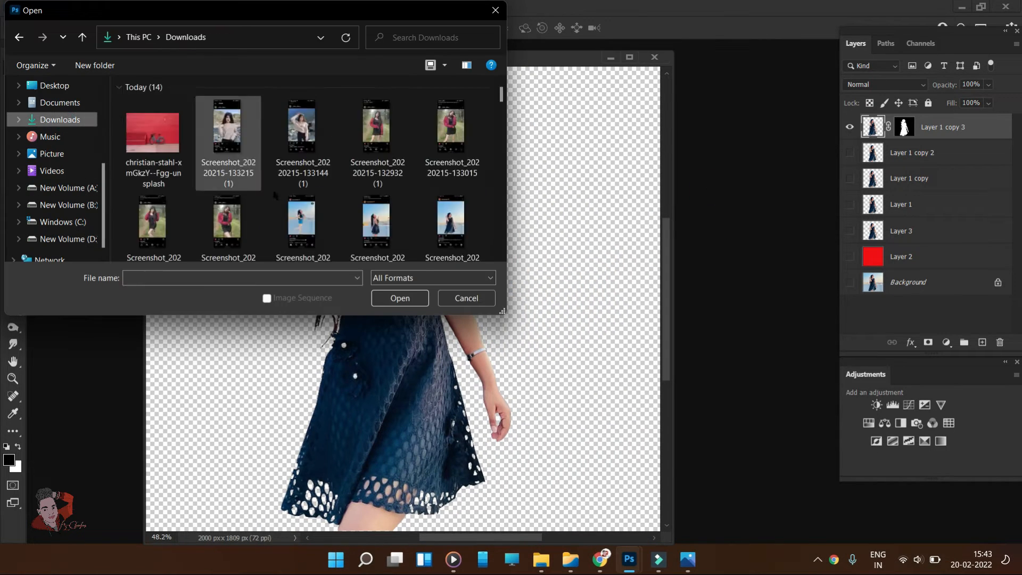
{"action": "scroll", "coordinate": [301, 195], "scroll_direction": "down", "scroll_amount": 2}
{"action": "double_click", "coordinate": [302, 194]}
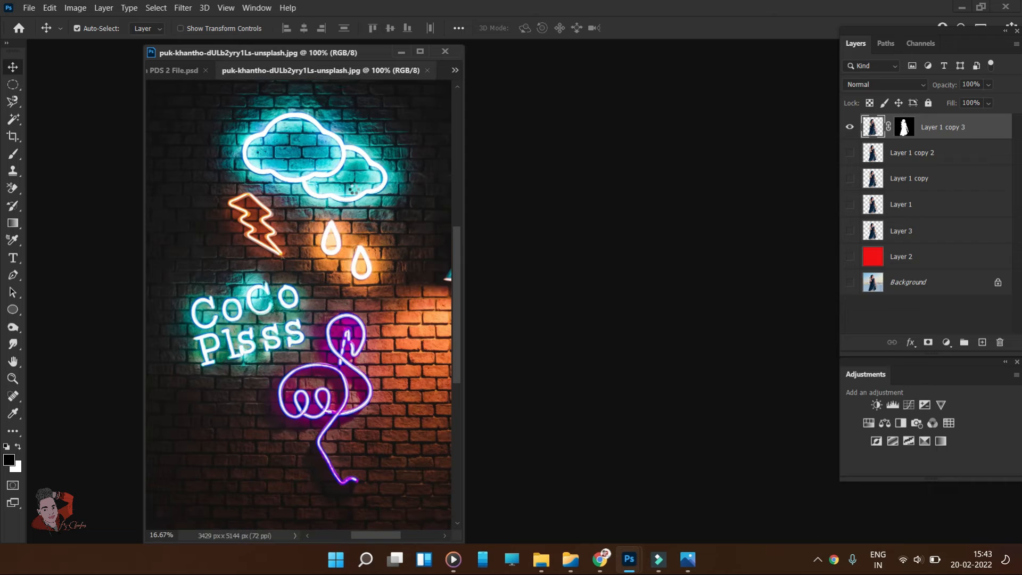
Float the neon wall photo in its own window beside the cutout document and unlock its background layer.
{"action": "left_click_drag", "start_coordinate": [458, 91], "coordinate": [687, 71]}
{"action": "left_click", "coordinate": [998, 128]}
Copy the neon wall photo into the cutout document as a new layer and hide that layer.
{"action": "left_click_drag", "start_coordinate": [648, 238], "coordinate": [299, 204]}
{"action": "left_click_drag", "start_coordinate": [267, 56], "coordinate": [269, 54]}
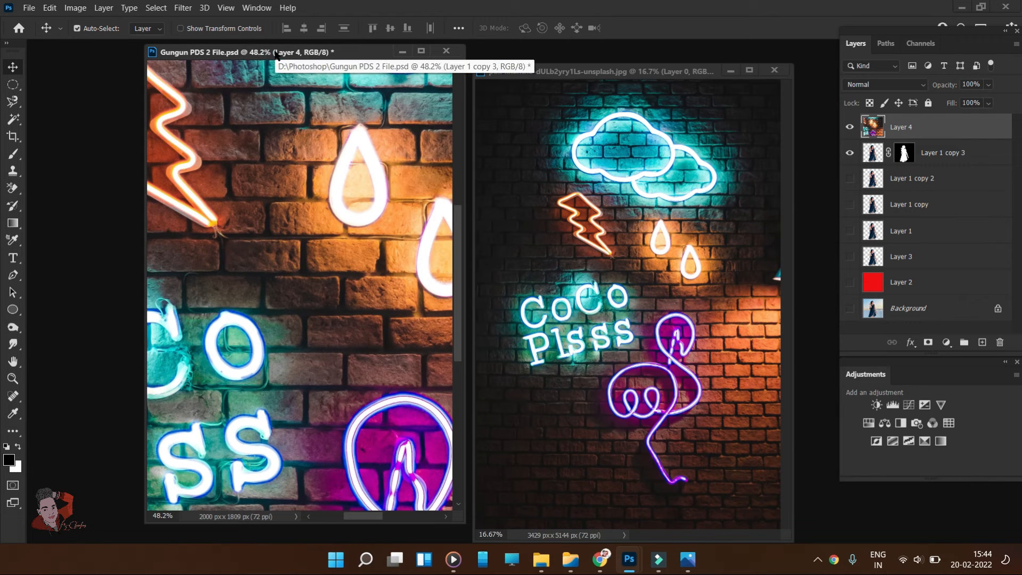
{"action": "left_click", "coordinate": [849, 127]}
Copy the masked cutout of the woman into the neon wall document and bring that document's window forward.
{"action": "left_click_drag", "start_coordinate": [412, 263], "coordinate": [643, 263]}
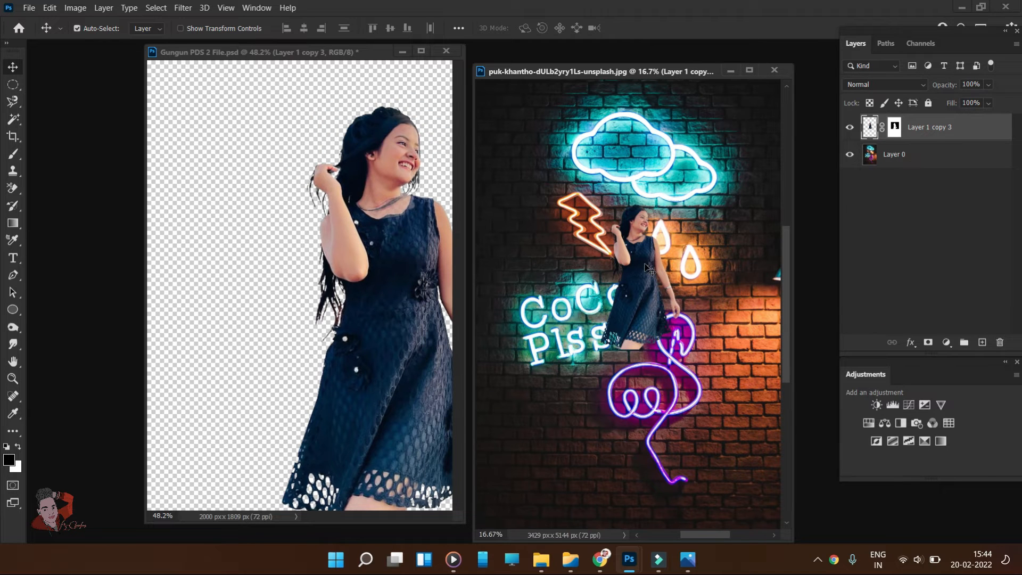
{"action": "left_click_drag", "start_coordinate": [541, 72], "coordinate": [288, 66]}
{"action": "left_click_drag", "start_coordinate": [431, 62], "coordinate": [434, 55]}
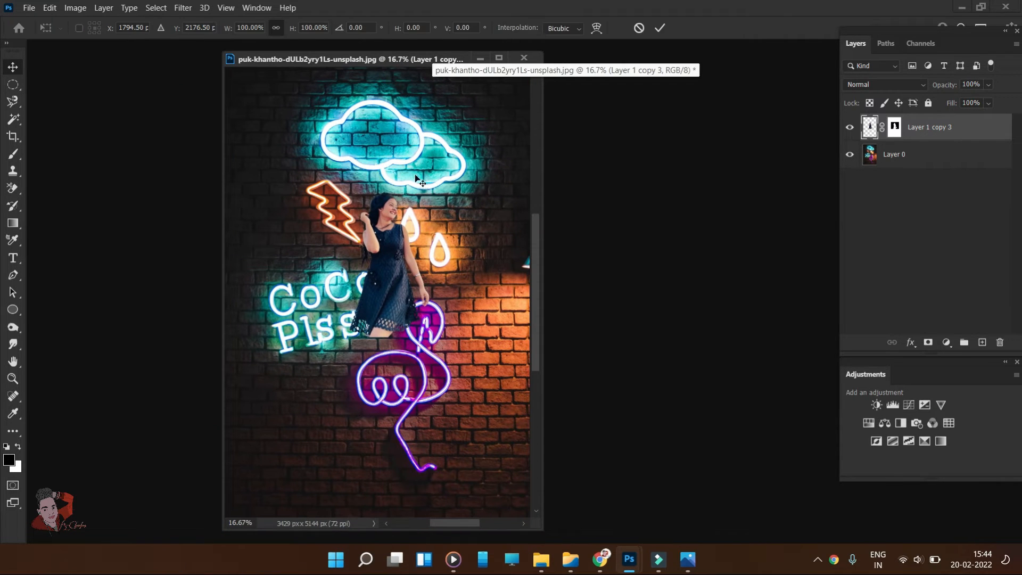
Scale the woman up to about 216% and position her in the lower left part of the neon wall.
{"action": "key", "text": "ctrl+t"}
{"action": "left_click_drag", "start_coordinate": [420, 184], "coordinate": [463, 95]}
{"action": "left_click_drag", "start_coordinate": [400, 239], "coordinate": [375, 314]}
{"action": "left_click_drag", "start_coordinate": [438, 420], "coordinate": [482, 498]}
{"action": "left_click_drag", "start_coordinate": [481, 169], "coordinate": [509, 145]}
{"action": "left_click_drag", "start_coordinate": [448, 257], "coordinate": [402, 262]}
{"action": "left_click_drag", "start_coordinate": [461, 148], "coordinate": [470, 172]}
{"action": "left_click_drag", "start_coordinate": [407, 281], "coordinate": [401, 281]}
{"action": "mouse_move", "coordinate": [442, 170]}
{"action": "left_mouse_down"}
{"action": "mouse_move", "coordinate": [476, 122]}
{"action": "mouse_move", "coordinate": [453, 184]}
{"action": "left_mouse_up"}
{"action": "left_click_drag", "start_coordinate": [421, 244], "coordinate": [425, 241]}
{"action": "key", "text": "Return"}
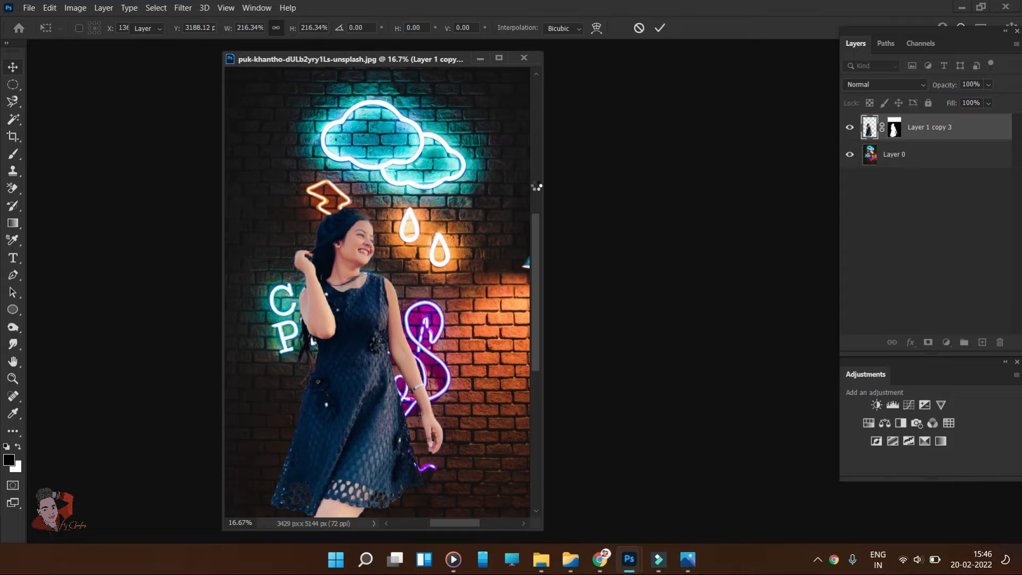
Duplicate the woman and wall layers, stack the copies on top and hide the two originals.
{"action": "key", "text": "ctrl+j"}
{"action": "right_click", "coordinate": [915, 128]}
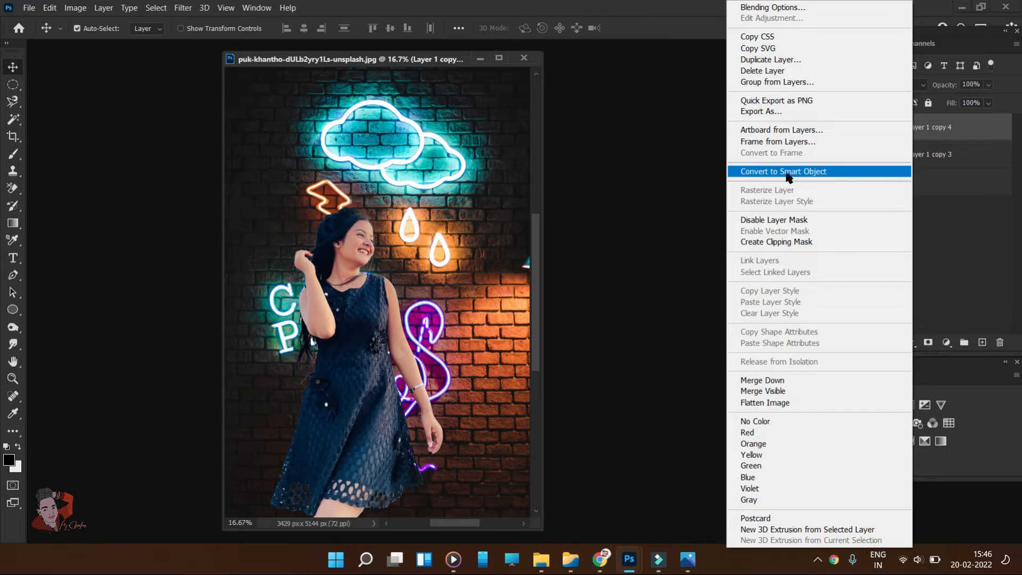
{"action": "left_click", "coordinate": [669, 278]}
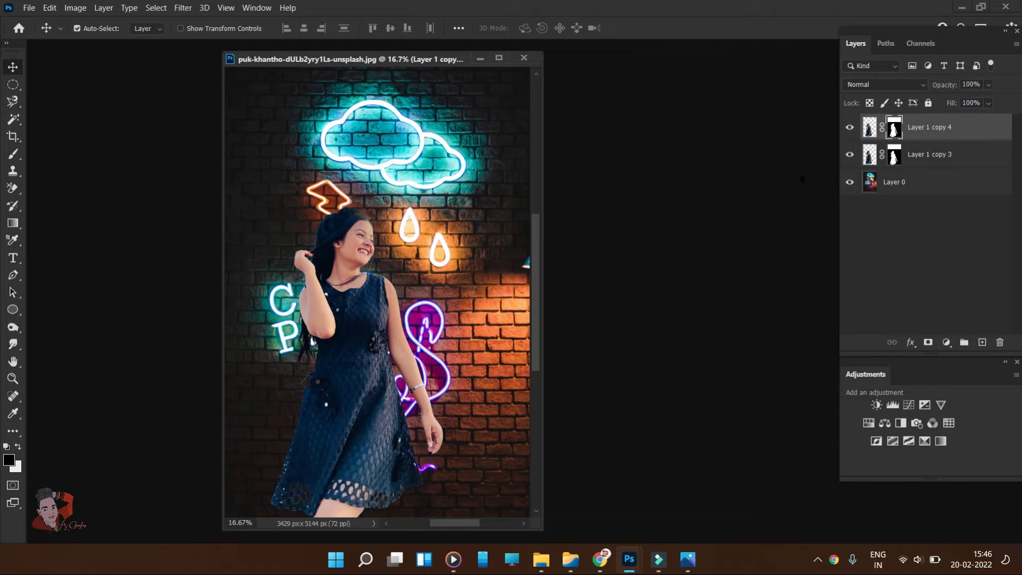
{"action": "left_click", "coordinate": [921, 190]}
{"action": "key", "text": "ctrl+j"}
{"action": "left_click_drag", "start_coordinate": [933, 166], "coordinate": [926, 195]}
{"action": "left_click", "coordinate": [851, 202]}
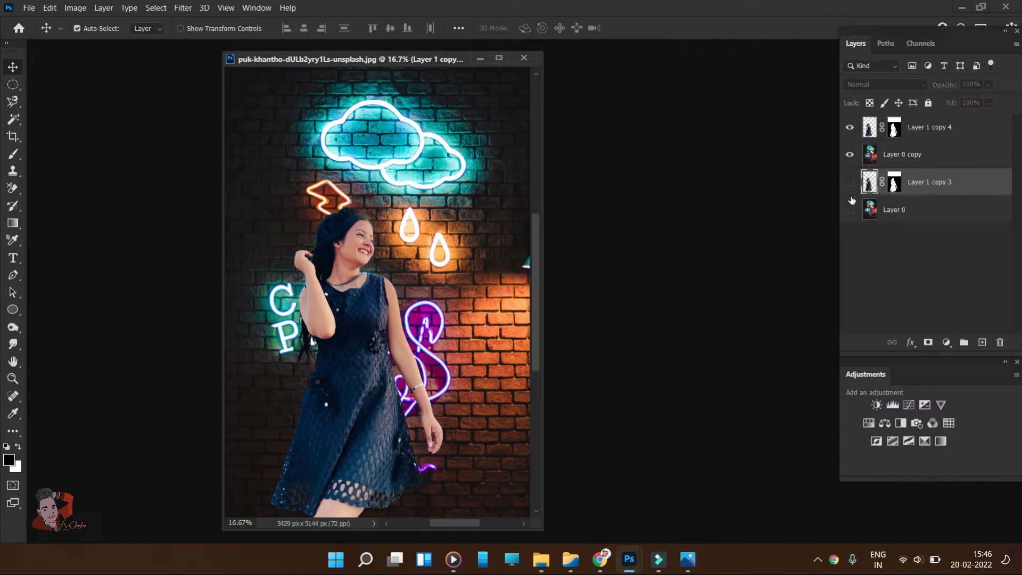
Add a Selective Color adjustment clipped to the woman's top layer and set Black to +11% for the Blacks.
{"action": "left_click", "coordinate": [346, 251]}
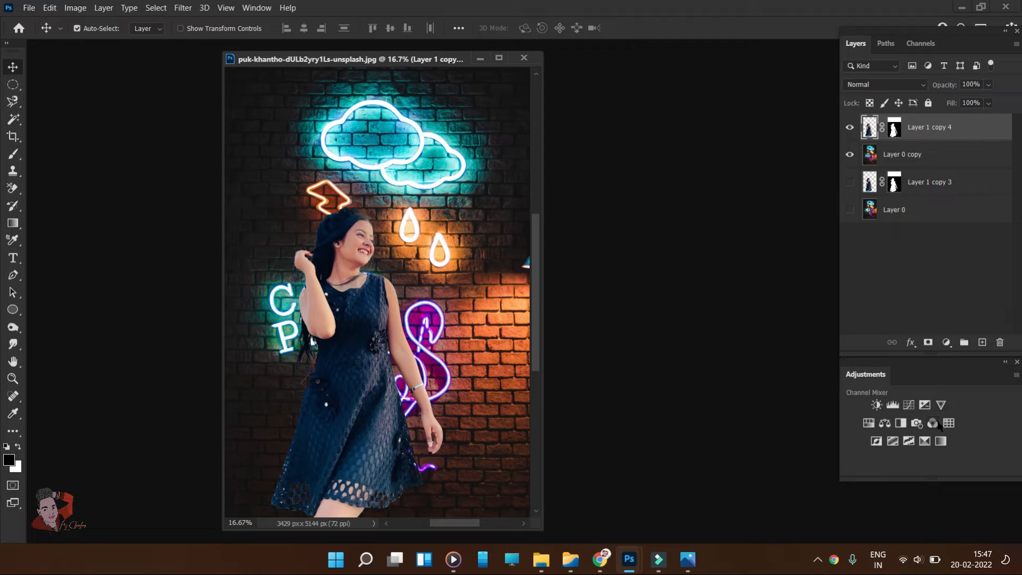
{"action": "left_click", "coordinate": [925, 441]}
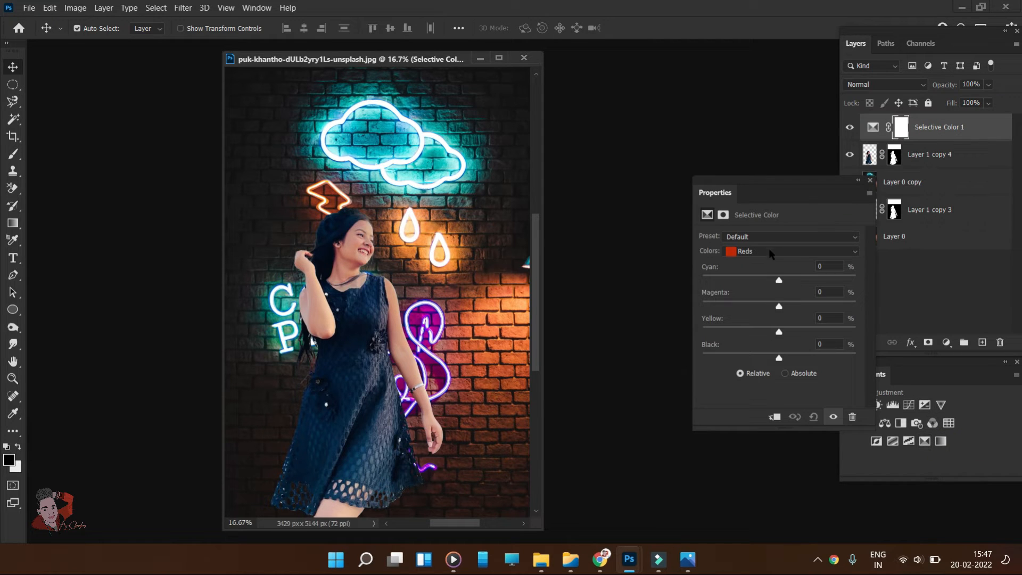
{"action": "left_click", "coordinate": [793, 251]}
{"action": "left_click", "coordinate": [786, 341]}
{"action": "left_click_drag", "start_coordinate": [779, 358], "coordinate": [798, 367]}
{"action": "left_click", "coordinate": [943, 137], "text": "alt"}
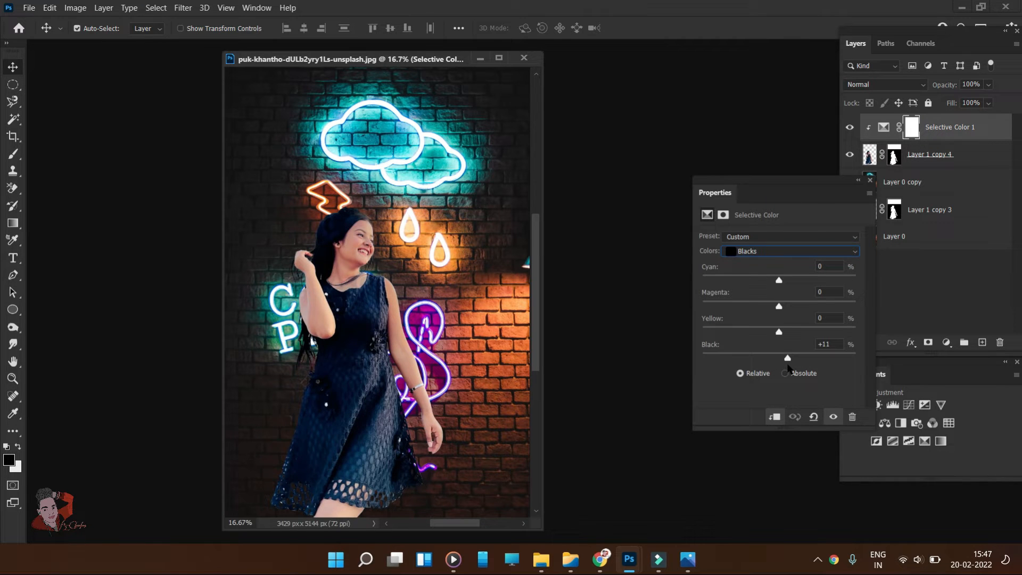
Set the Blacks' Yellow to +40%, Magenta to -1% and Cyan to +23% in the Selective Color adjustment.
{"action": "left_click_drag", "start_coordinate": [776, 329], "coordinate": [790, 331]}
{"action": "mouse_move", "coordinate": [779, 306]}
{"action": "left_mouse_down"}
{"action": "mouse_move", "coordinate": [719, 307]}
{"action": "mouse_move", "coordinate": [827, 307]}
{"action": "mouse_move", "coordinate": [778, 307]}
{"action": "mouse_move", "coordinate": [826, 280]}
{"action": "mouse_move", "coordinate": [789, 306]}
{"action": "mouse_move", "coordinate": [796, 309]}
{"action": "left_mouse_up"}
{"action": "left_click", "coordinate": [870, 181]}
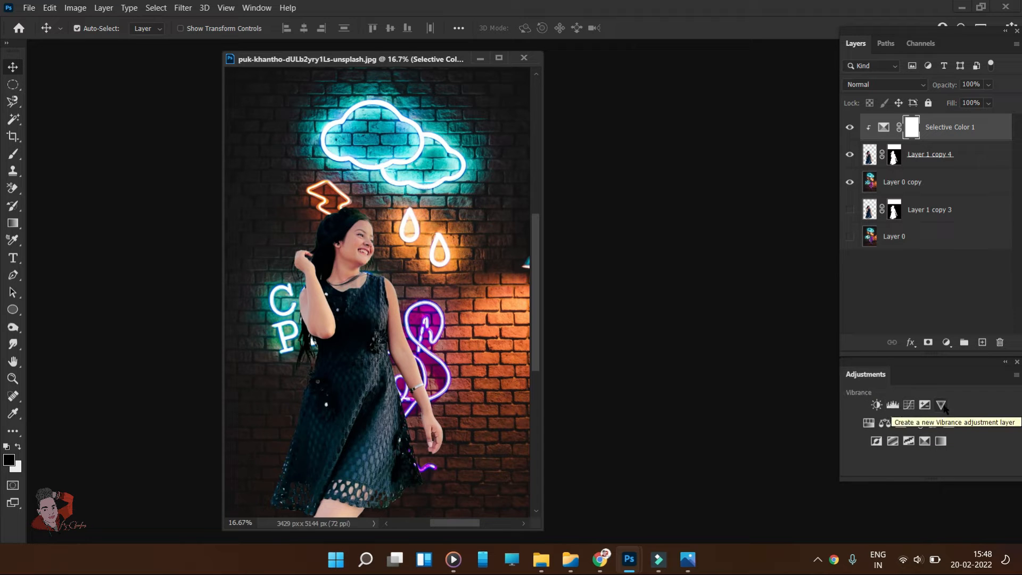
{"action": "left_click", "coordinate": [933, 425]}
{"action": "left_click", "coordinate": [783, 253]}
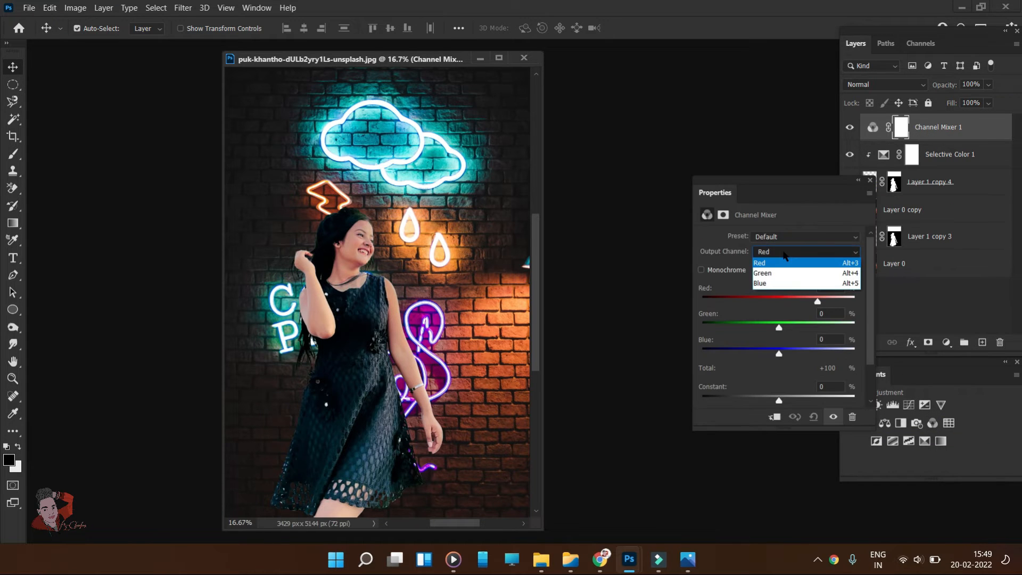
{"action": "left_click", "coordinate": [785, 263]}
{"action": "left_click_drag", "start_coordinate": [818, 301], "coordinate": [774, 310]}
{"action": "left_click", "coordinate": [870, 180]}
{"action": "key", "text": "Delete"}
{"action": "key", "text": "Delete"}
Add a clipped Channel Mixer with Red output at Red +82, Green +47, Blue +12 and Constant +12, and switch its visibility off.
{"action": "left_click", "coordinate": [932, 423]}
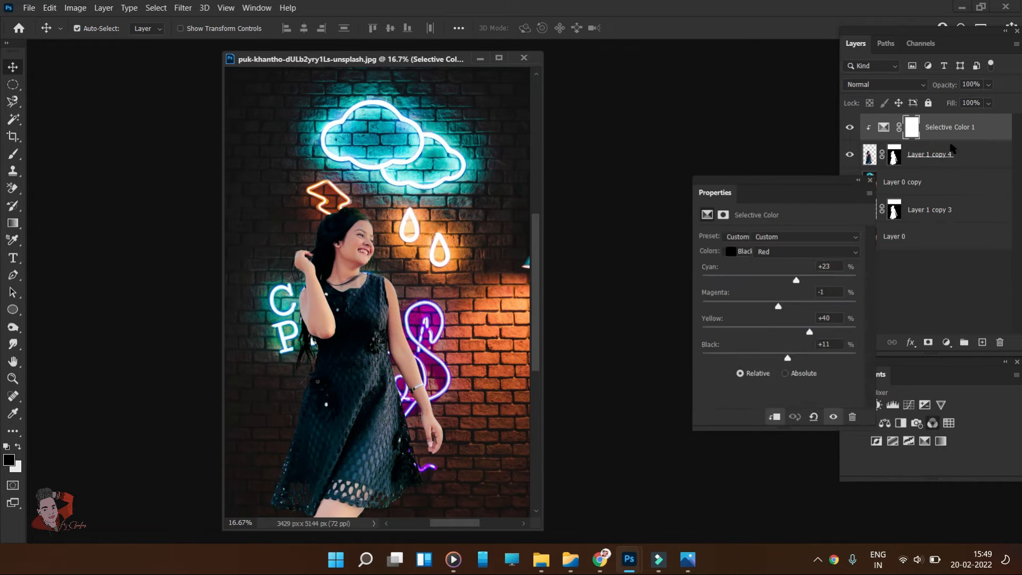
{"action": "left_click_drag", "start_coordinate": [780, 309], "coordinate": [746, 364]}
{"action": "mouse_move", "coordinate": [745, 409]}
{"action": "left_mouse_down"}
{"action": "mouse_move", "coordinate": [715, 410]}
{"action": "mouse_move", "coordinate": [748, 408]}
{"action": "left_mouse_up"}
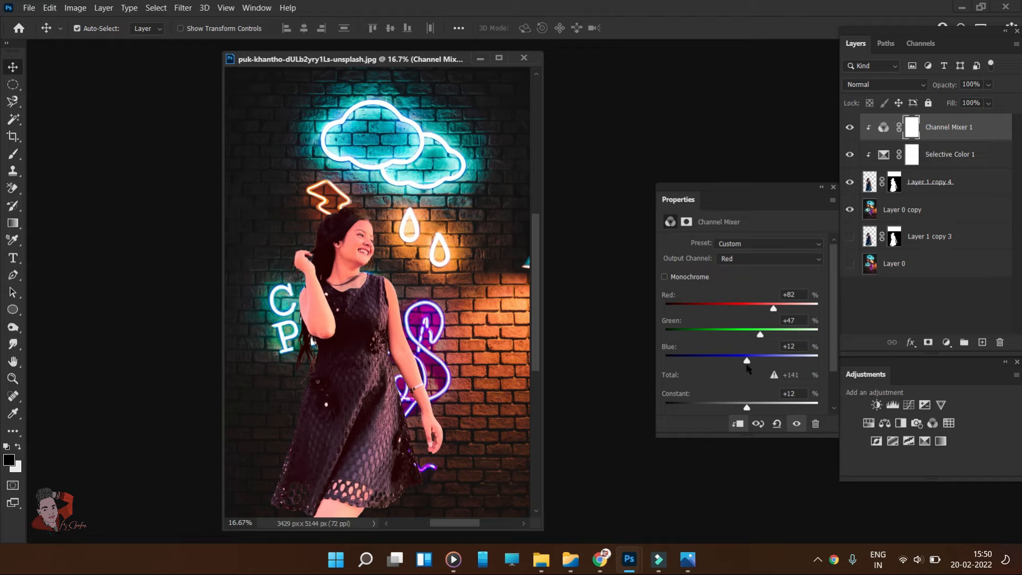
{"action": "left_click", "coordinate": [833, 186]}
{"action": "left_click", "coordinate": [849, 127]}
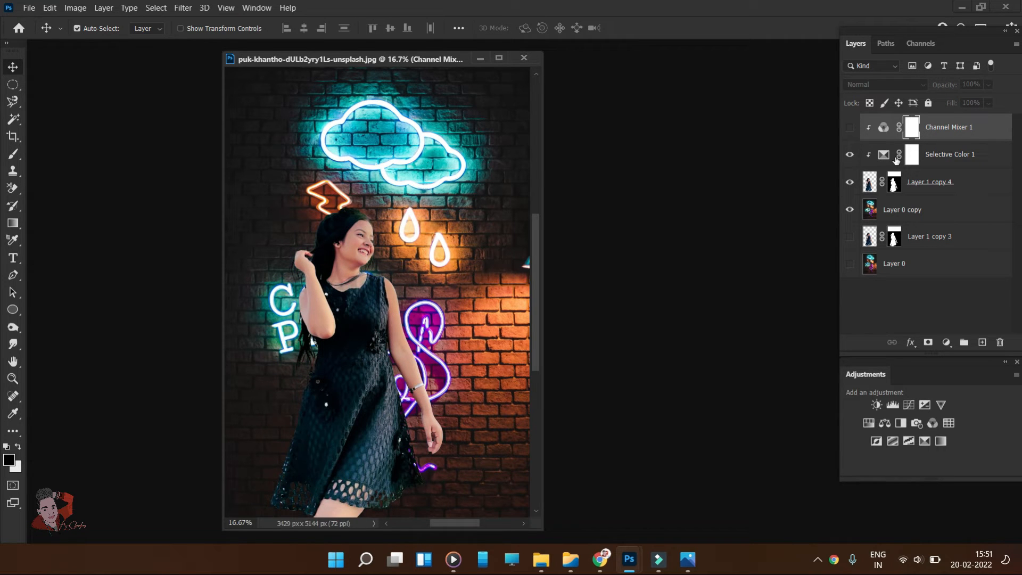
{"action": "left_click", "coordinate": [869, 184], "text": "ctrl"}
{"action": "left_click", "coordinate": [895, 185], "text": "ctrl"}
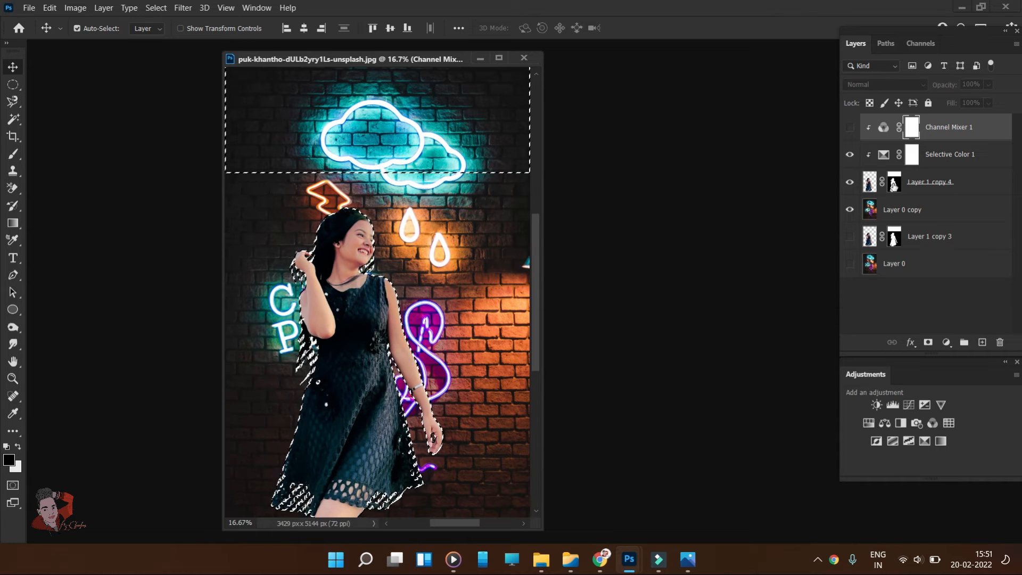
{"action": "left_click", "coordinate": [894, 186]}
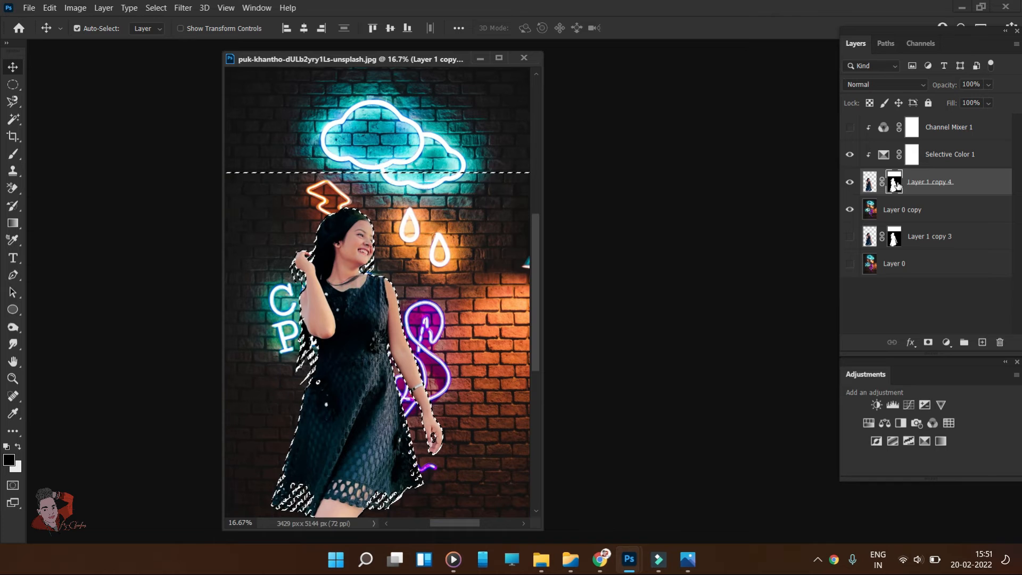
{"action": "key", "text": "b"}
{"action": "left_click", "coordinate": [388, 160]}
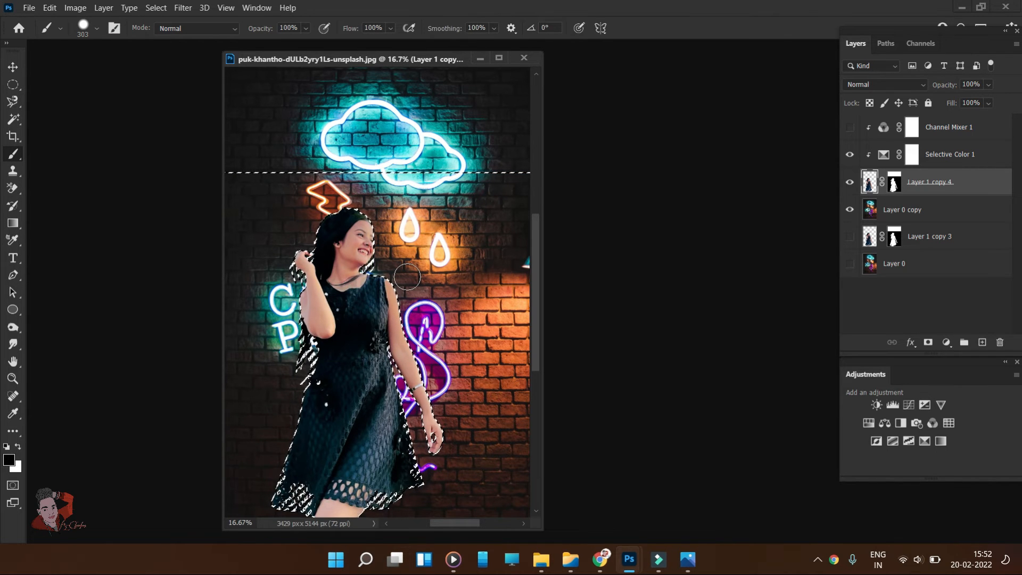
{"action": "key", "text": "ctrl+j"}
{"action": "left_click", "coordinate": [849, 184]}
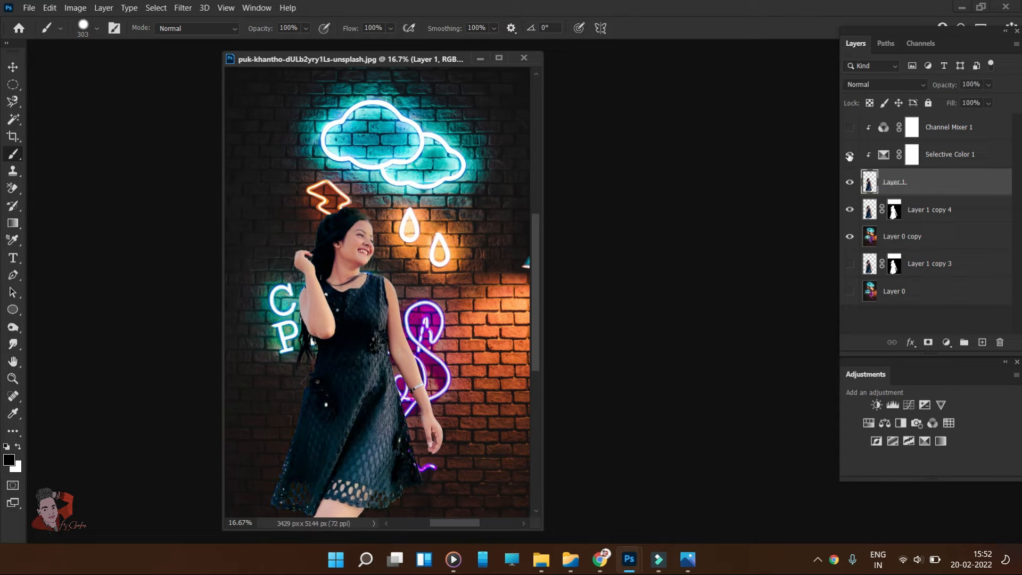
{"action": "left_click", "coordinate": [849, 185]}
{"action": "left_click", "coordinate": [849, 185]}
{"action": "left_click", "coordinate": [850, 184]}
{"action": "key", "text": "Delete"}
Load the woman's outline from Layer 1 copy 4 as a selection and copy that area of Layer 1 copy 3 to a new layer.
{"action": "left_click", "coordinate": [869, 183], "text": "ctrl"}
{"action": "left_click", "coordinate": [870, 239]}
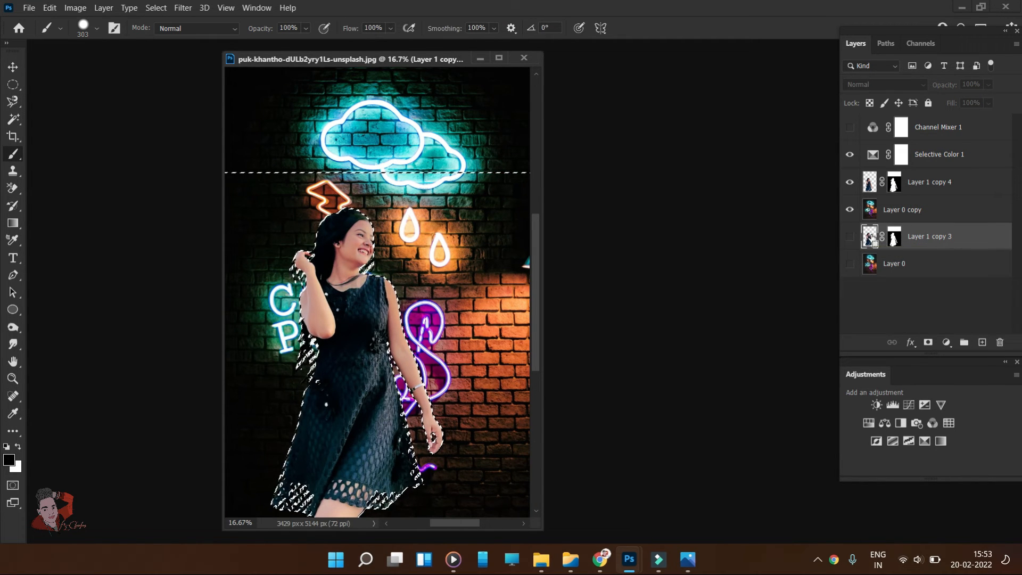
{"action": "key", "text": "ctrl+j"}
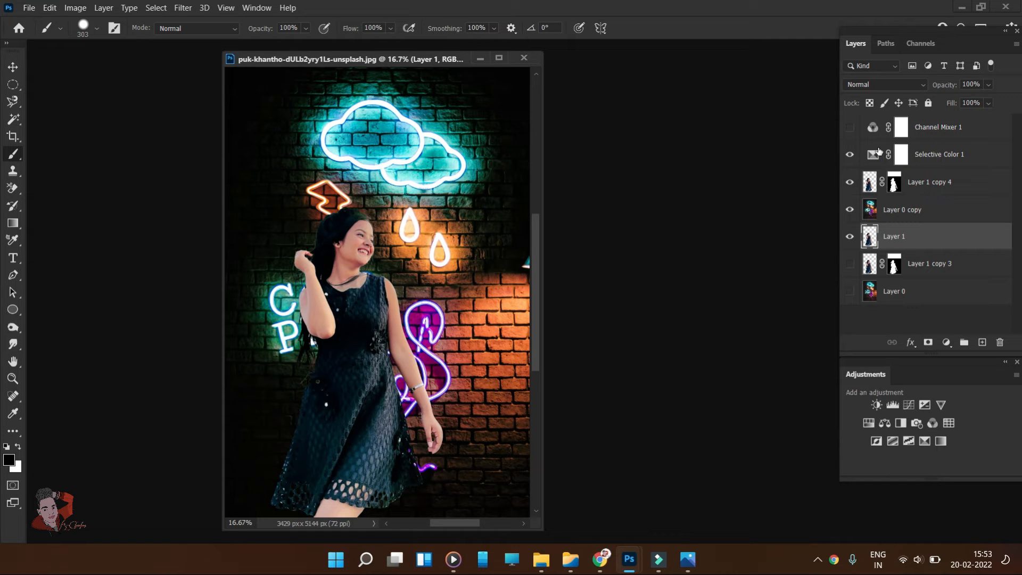
{"action": "left_click", "coordinate": [925, 155]}
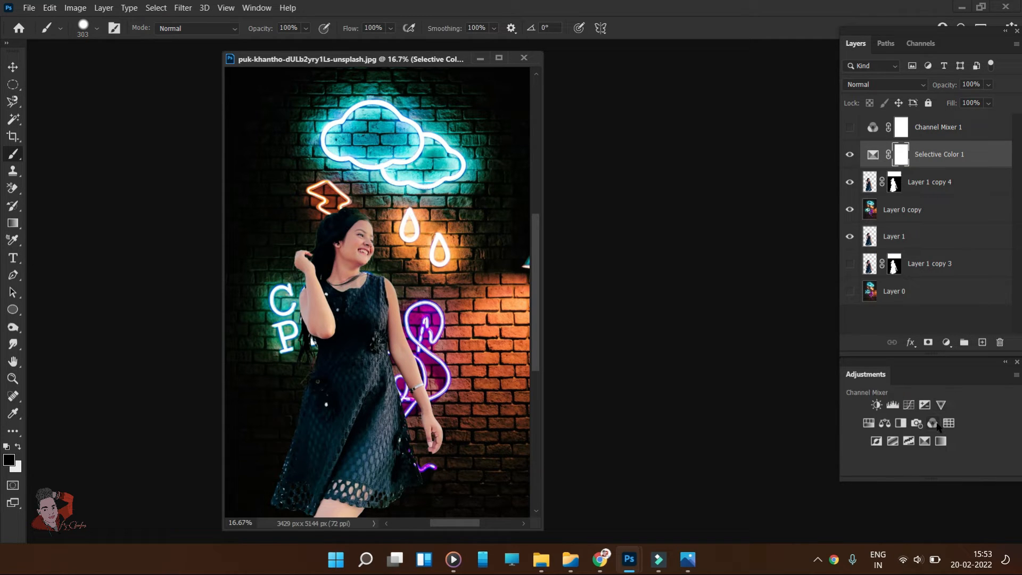
{"action": "left_click", "coordinate": [908, 406]}
{"action": "mouse_move", "coordinate": [816, 277]}
{"action": "left_mouse_down"}
{"action": "mouse_move", "coordinate": [820, 305]}
{"action": "mouse_move", "coordinate": [828, 279]}
{"action": "mouse_move", "coordinate": [819, 358]}
{"action": "mouse_move", "coordinate": [821, 276]}
{"action": "mouse_move", "coordinate": [834, 276]}
{"action": "mouse_move", "coordinate": [822, 333]}
{"action": "mouse_move", "coordinate": [817, 277]}
{"action": "left_mouse_up"}
{"action": "left_click", "coordinate": [930, 166], "text": "alt"}
{"action": "left_click", "coordinate": [942, 166], "text": "alt"}
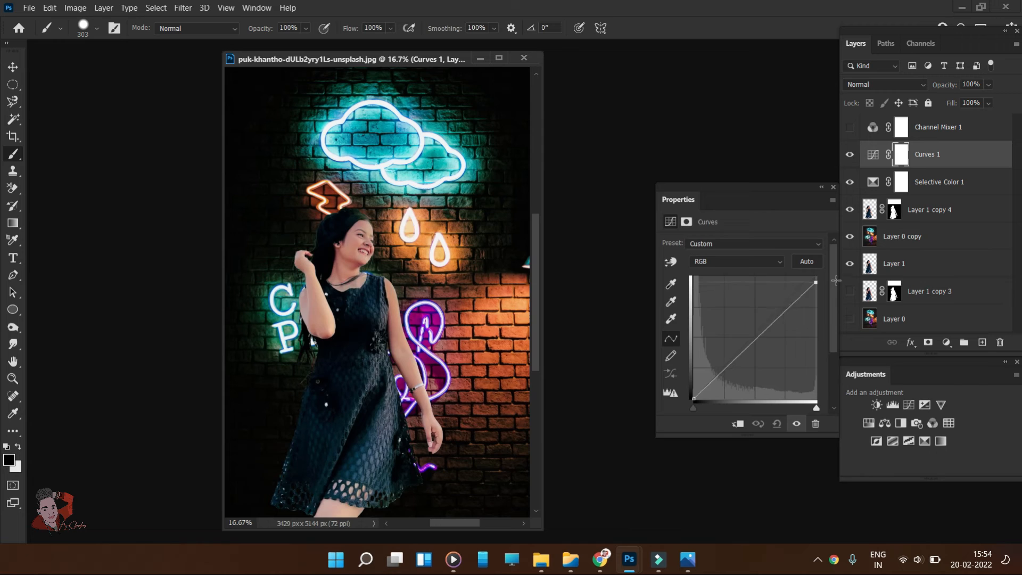
{"action": "key", "text": "Delete"}
Add a second, empty mask to Layer 1 copy 4.
{"action": "left_click", "coordinate": [874, 187]}
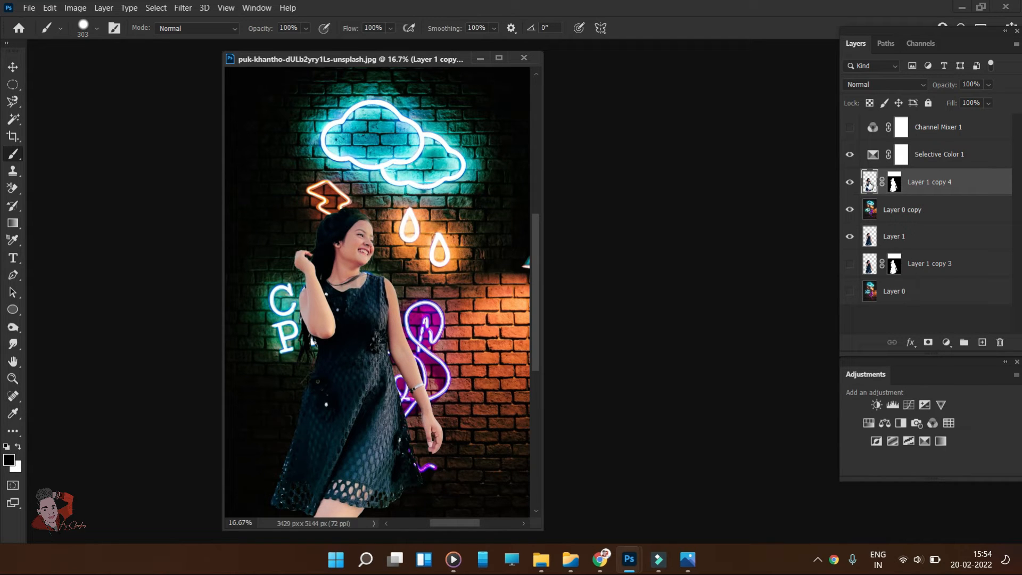
{"action": "left_click", "coordinate": [928, 342]}
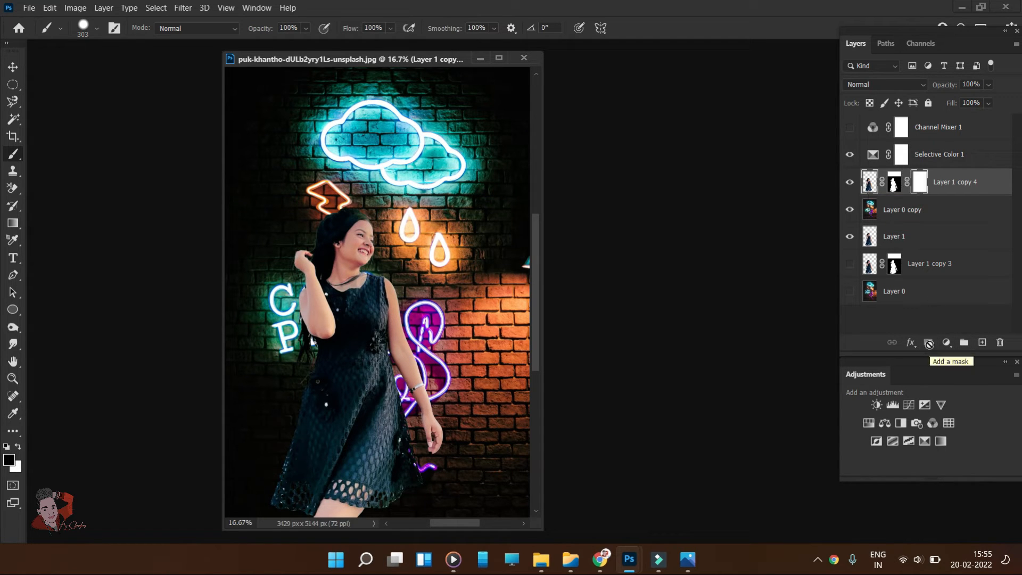
{"action": "left_click", "coordinate": [909, 404]}
{"action": "left_click_drag", "start_coordinate": [761, 344], "coordinate": [788, 365]}
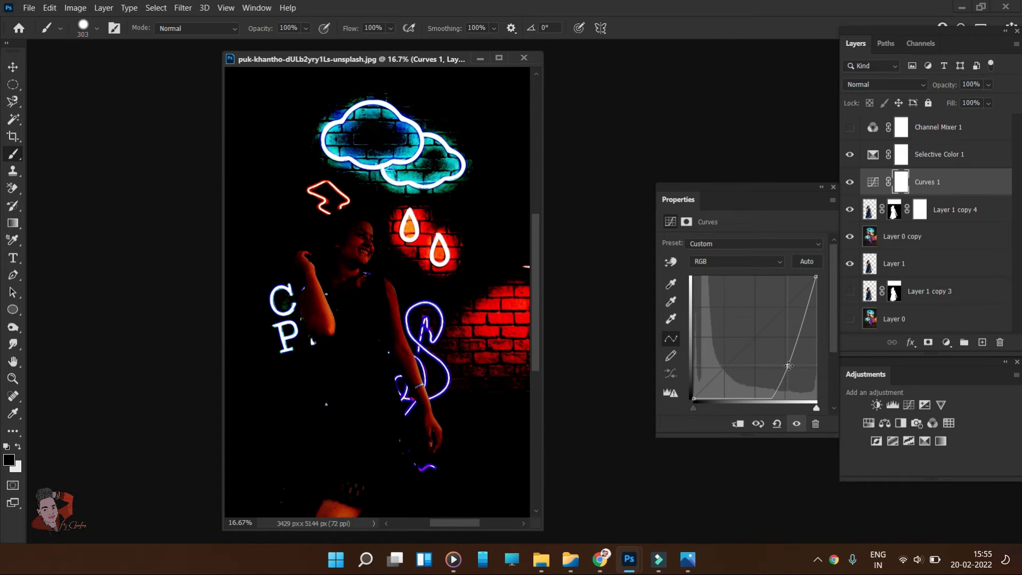
{"action": "key", "text": "ctrl+z"}
{"action": "left_click", "coordinate": [938, 167], "text": "alt"}
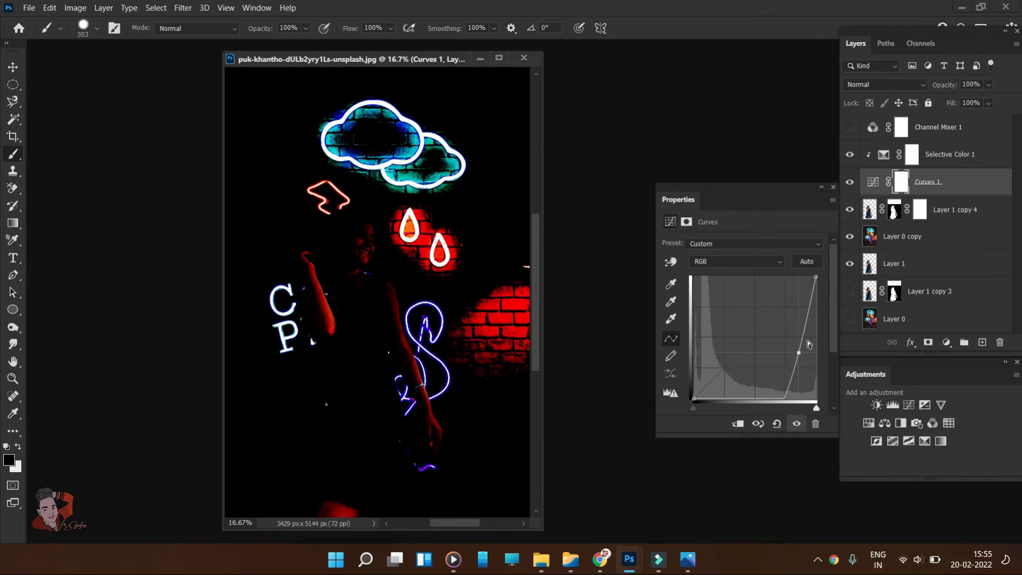
{"action": "left_click", "coordinate": [833, 187]}
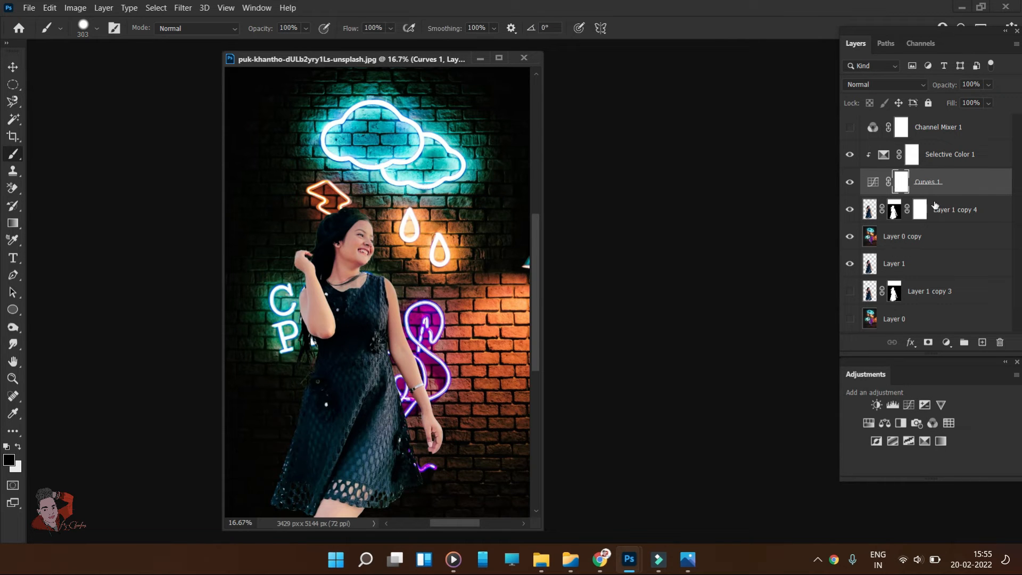
{"action": "key", "text": "Delete"}
Compare the composite with Layer 0 shown alone, and with the Selective Color adjustment switched on and off.
{"action": "left_click", "coordinate": [895, 186]}
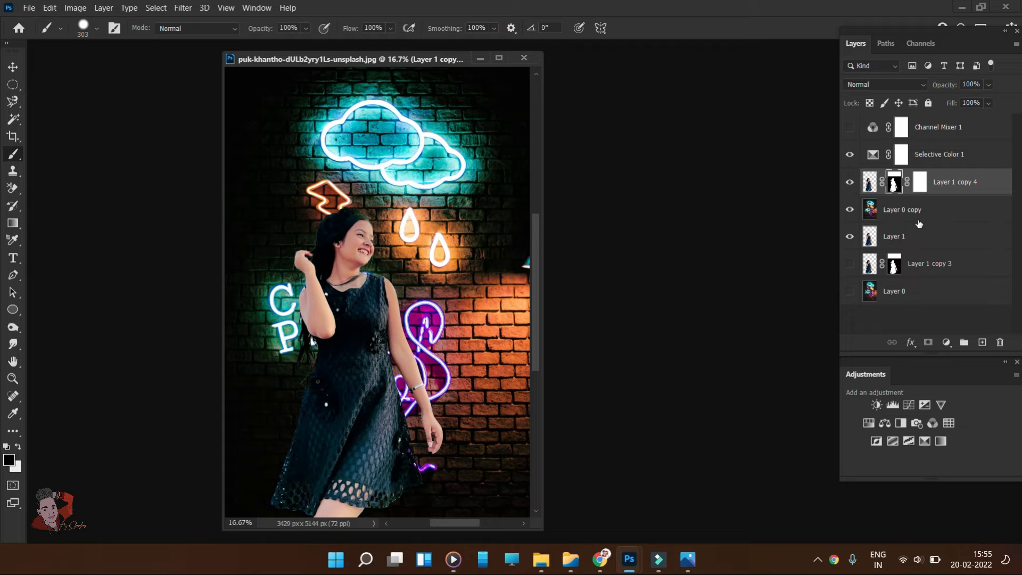
{"action": "left_click", "coordinate": [850, 292], "text": "alt"}
{"action": "left_click", "coordinate": [850, 293], "text": "alt"}
{"action": "left_click", "coordinate": [850, 292], "text": "alt"}
{"action": "left_click", "coordinate": [850, 293], "text": "alt"}
{"action": "left_click", "coordinate": [850, 292], "text": "alt"}
{"action": "left_click", "coordinate": [849, 293], "text": "alt"}
{"action": "left_click", "coordinate": [848, 290]}
{"action": "left_click", "coordinate": [849, 209]}
{"action": "left_click", "coordinate": [852, 158]}
{"action": "left_click", "coordinate": [851, 159]}
{"action": "left_click", "coordinate": [851, 158]}
{"action": "left_click", "coordinate": [851, 158]}
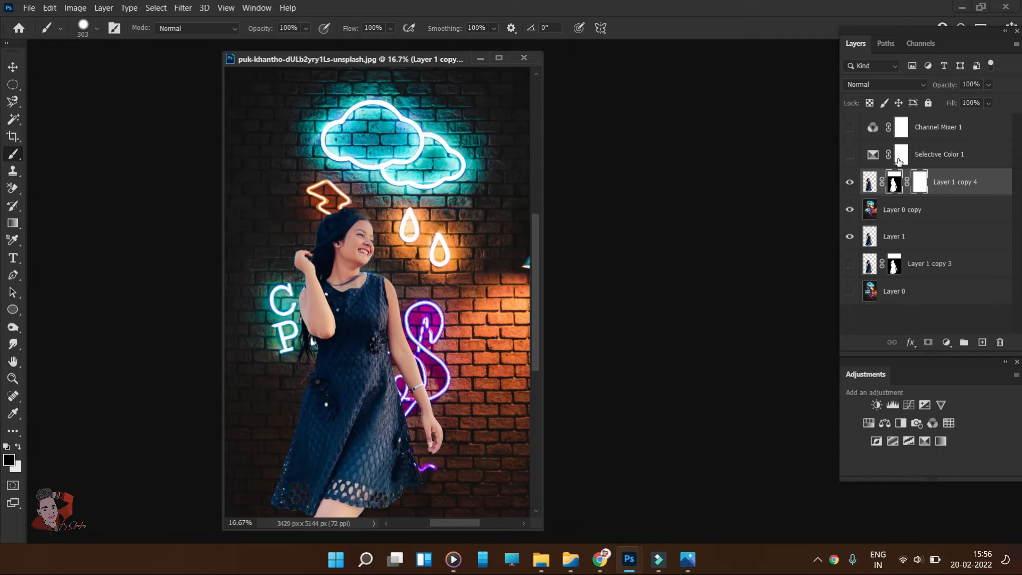
{"action": "left_click", "coordinate": [851, 156]}
{"action": "left_click", "coordinate": [851, 156]}
{"action": "left_click", "coordinate": [851, 155]}
{"action": "left_click", "coordinate": [851, 155]}
{"action": "left_click", "coordinate": [851, 156]}
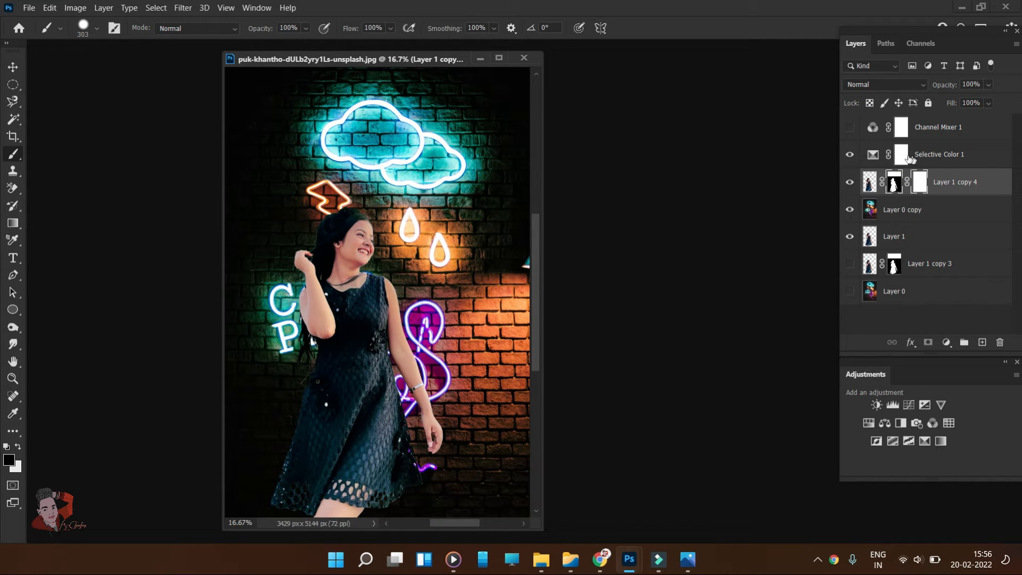
Clip the Selective Color adjustment to Layer 1 copy 4 again and preview the Channel Mixer adjustment, leaving it hidden.
{"action": "left_click", "coordinate": [931, 165], "text": "alt"}
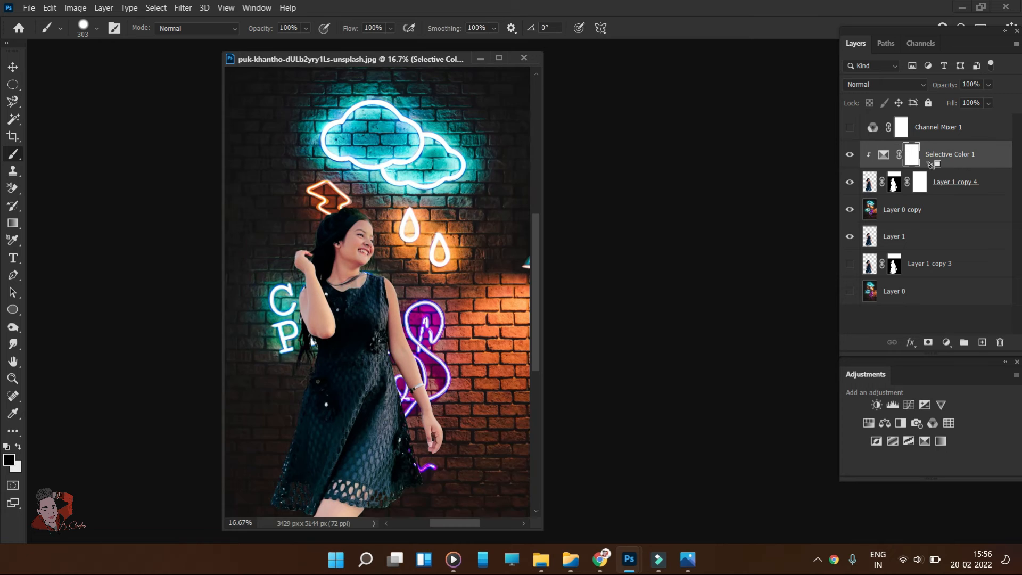
{"action": "left_click", "coordinate": [849, 130]}
{"action": "left_click", "coordinate": [850, 130]}
{"action": "left_click", "coordinate": [850, 130]}
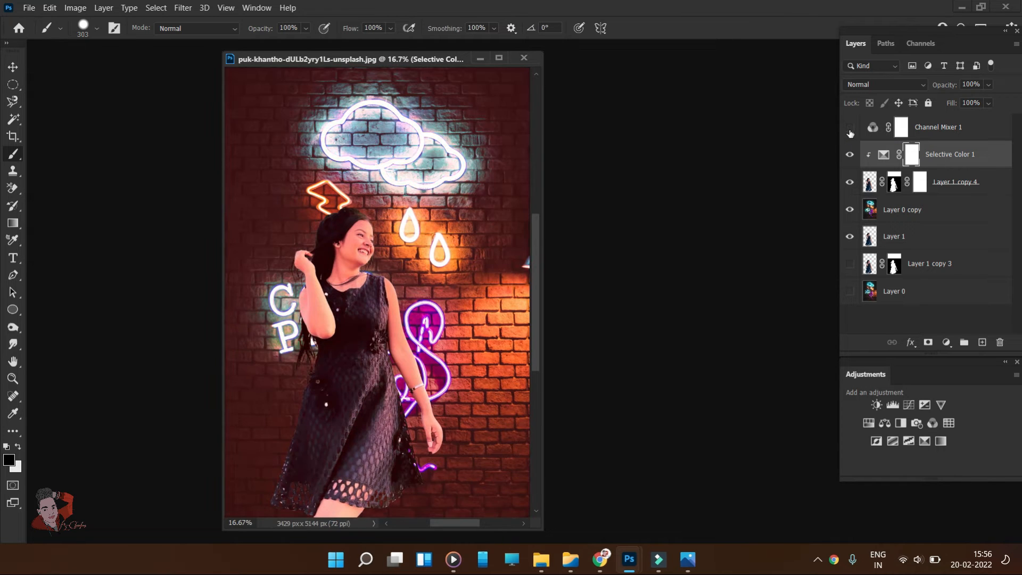
{"action": "left_click", "coordinate": [849, 131]}
Move the unmasked woman cutout, Layer 1, to the top of the layer stack and keep it visible.
{"action": "left_click_drag", "start_coordinate": [871, 242], "coordinate": [880, 138]}
{"action": "left_click", "coordinate": [850, 126]}
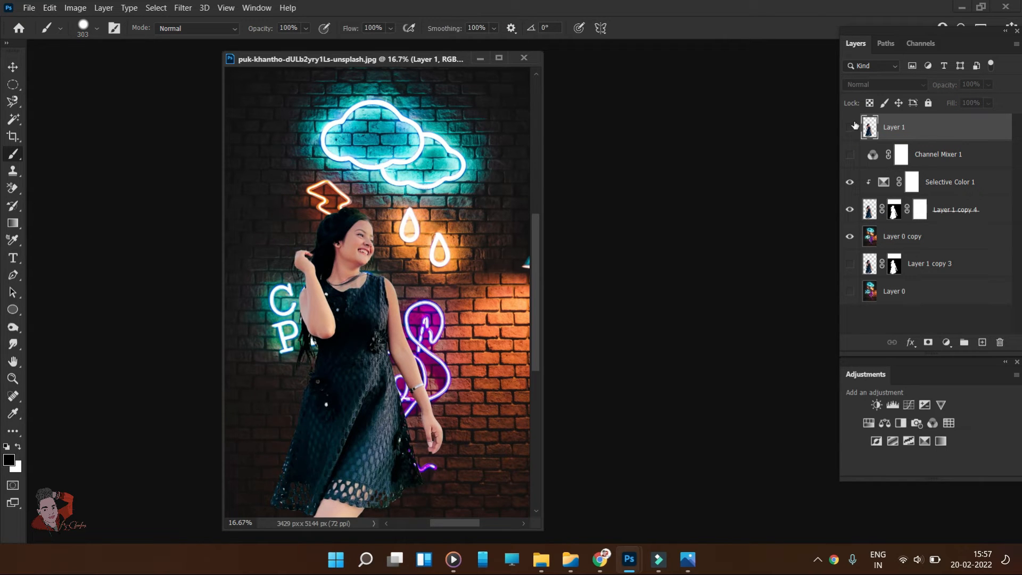
{"action": "left_click", "coordinate": [850, 128]}
Apply a Color Balance to Layer 1 with the Shadows at Cyan/Red +48 and Yellow/Blue -100.
{"action": "key", "text": "ctrl+b"}
{"action": "left_click_drag", "start_coordinate": [821, 169], "coordinate": [749, 187]}
{"action": "left_click", "coordinate": [715, 204]}
{"action": "left_click_drag", "start_coordinate": [815, 137], "coordinate": [856, 137]}
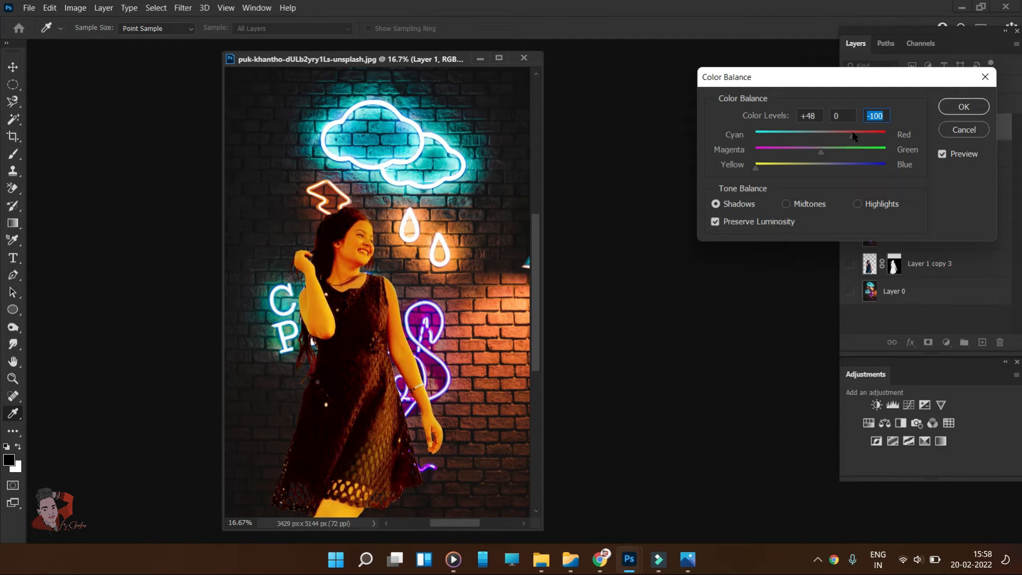
{"action": "left_click", "coordinate": [955, 107]}
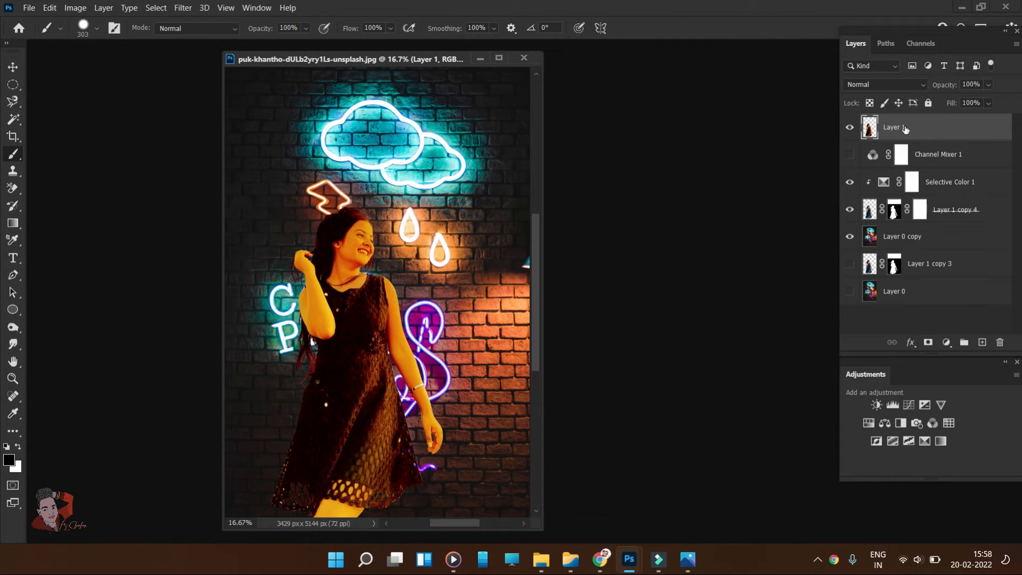
Add a black mask to Layer 1 and paint white at 45% flow over her shoulder beside the orange light.
{"action": "left_click", "coordinate": [928, 342], "text": "alt"}
{"action": "key", "text": "x"}
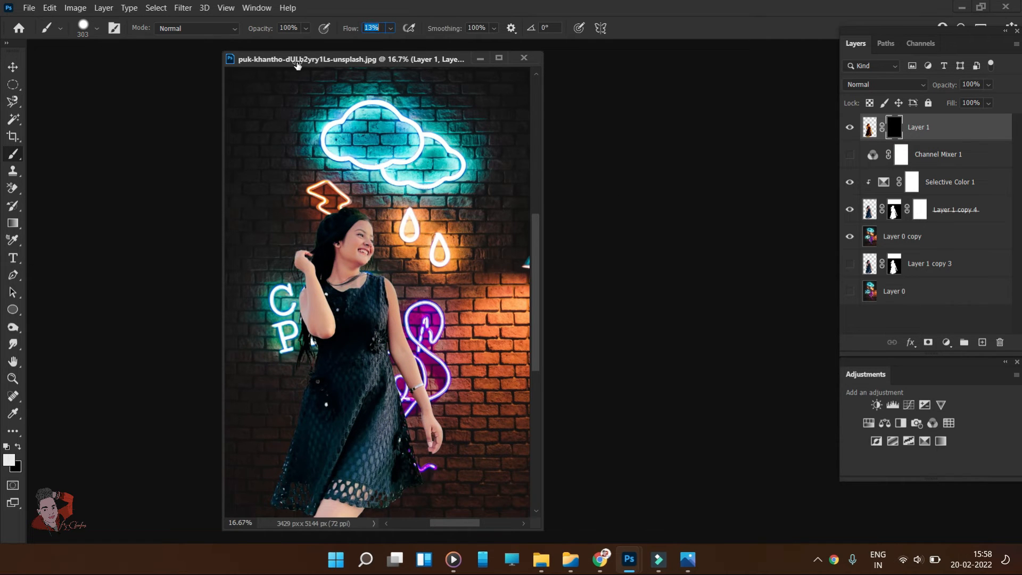
{"action": "scroll", "coordinate": [392, 279], "scroll_direction": "up", "scroll_amount": 2}
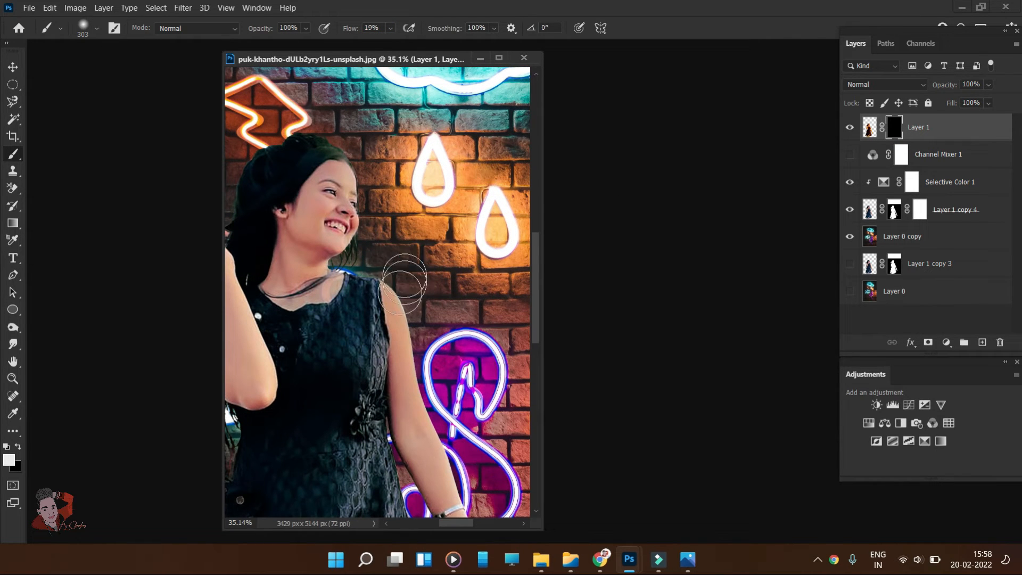
{"action": "key", "text": "shift+4"}
{"action": "key", "text": "shift+5"}
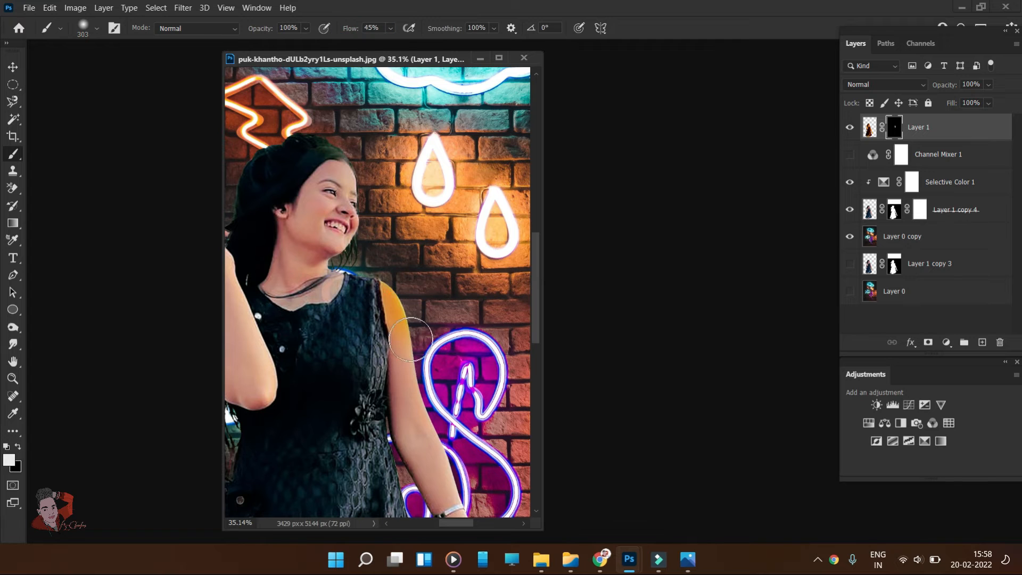
Paint white at 24% flow on Layer 1's mask along the edge of her hair and face.
{"action": "key", "text": "shift+2"}
{"action": "key", "text": "shift+4"}
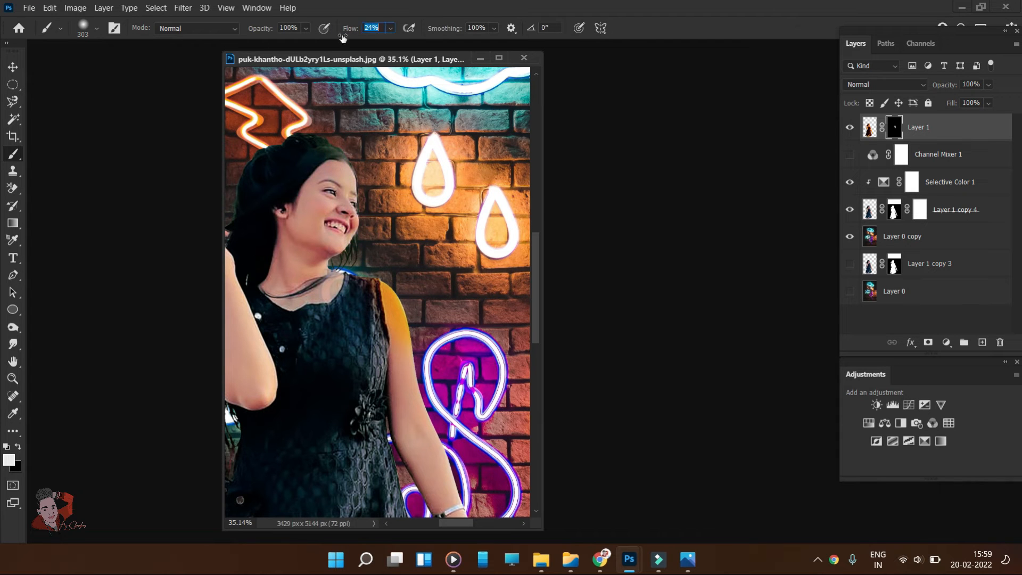
{"action": "left_click_drag", "start_coordinate": [355, 183], "coordinate": [374, 239]}
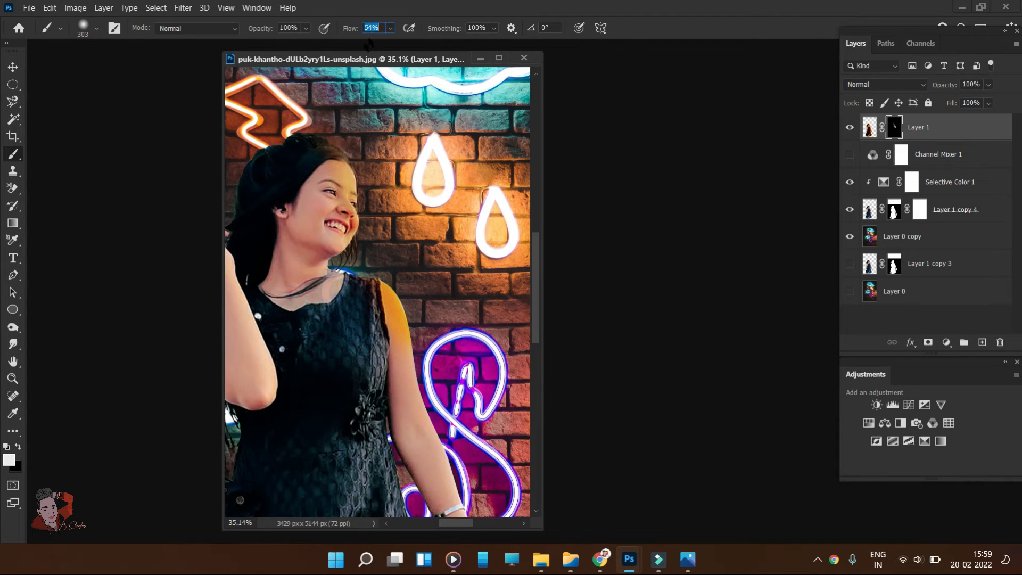
Paint white at 54% flow on Layer 1's mask along the skirt's edge and hem, the leg, the hair and the neckline.
{"action": "left_click_drag", "start_coordinate": [376, 364], "coordinate": [377, 92]}
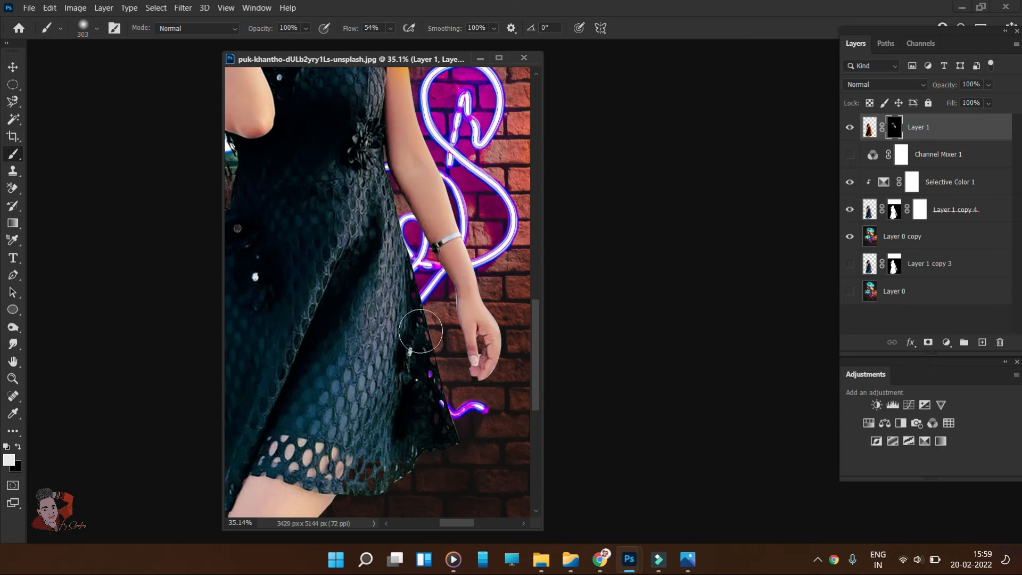
{"action": "left_click_drag", "start_coordinate": [424, 427], "coordinate": [453, 230]}
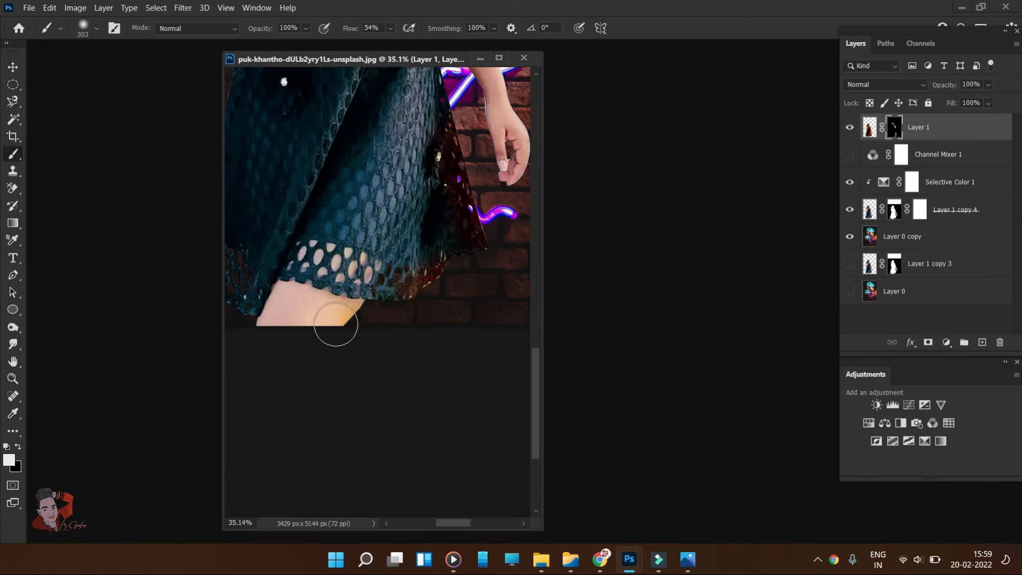
{"action": "left_click_drag", "start_coordinate": [331, 202], "coordinate": [538, 335]}
{"action": "left_click_drag", "start_coordinate": [428, 219], "coordinate": [385, 415]}
{"action": "mouse_move", "coordinate": [403, 237]}
{"action": "left_mouse_down"}
{"action": "mouse_move", "coordinate": [387, 437]}
{"action": "mouse_move", "coordinate": [342, 527]}
{"action": "left_mouse_up"}
{"action": "mouse_move", "coordinate": [449, 131]}
{"action": "left_mouse_down"}
{"action": "mouse_move", "coordinate": [424, 205]}
{"action": "mouse_move", "coordinate": [384, 239]}
{"action": "left_mouse_up"}
{"action": "left_click_drag", "start_coordinate": [471, 156], "coordinate": [335, 95]}
{"action": "left_click_drag", "start_coordinate": [420, 246], "coordinate": [412, 246]}
{"action": "left_click_drag", "start_coordinate": [419, 303], "coordinate": [421, 324]}
{"action": "left_click_drag", "start_coordinate": [357, 241], "coordinate": [334, 221]}
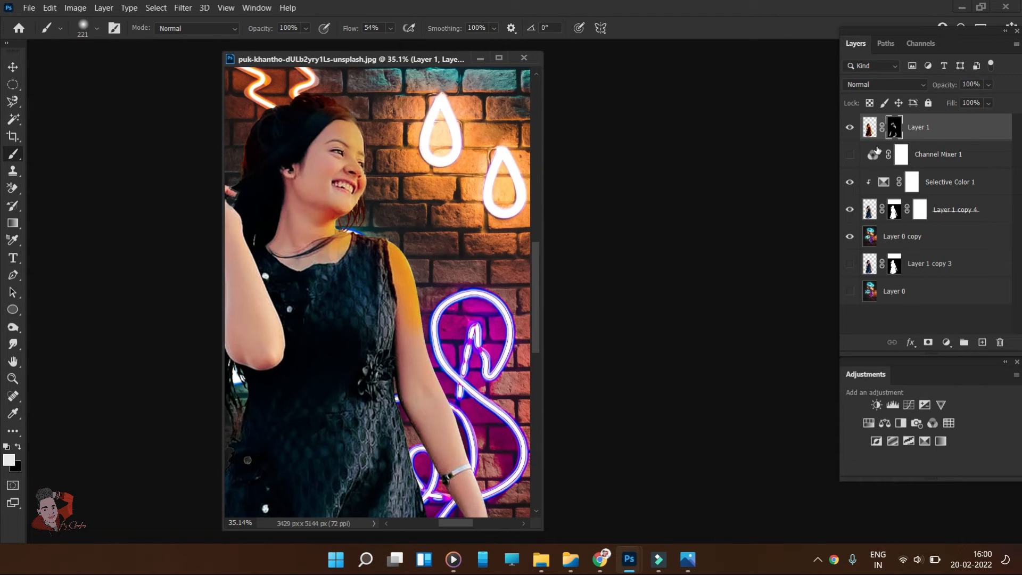
Sample the neon sign's magenta glow and brush it at 19% flow along her lowered arm on Layer 1 copy 4.
{"action": "left_click", "coordinate": [873, 212]}
{"action": "left_click_drag", "start_coordinate": [458, 333], "coordinate": [422, 202]}
{"action": "left_click", "coordinate": [422, 194], "text": "alt"}
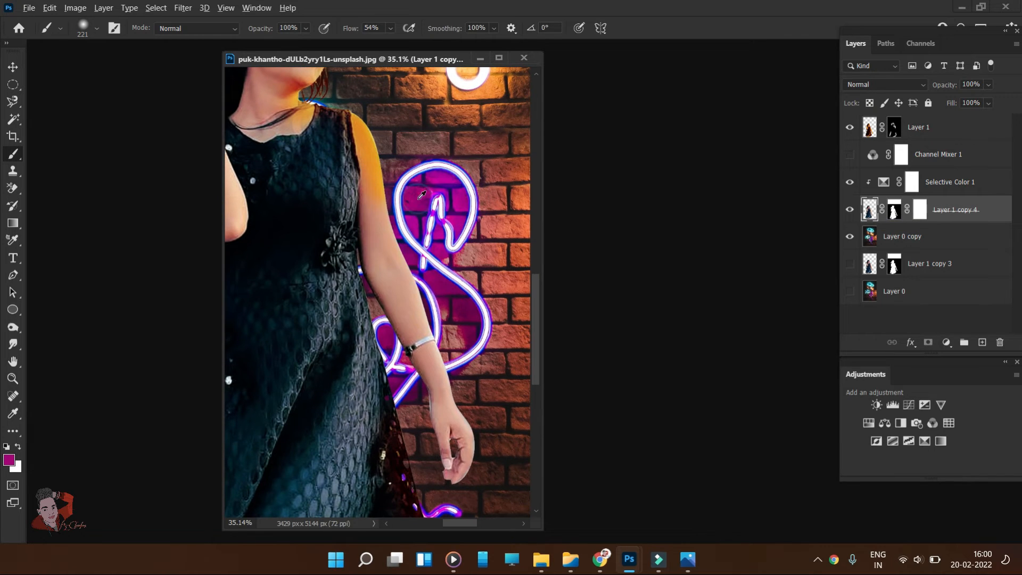
{"action": "key", "text": "shift+2"}
{"action": "key", "text": "shift+5"}
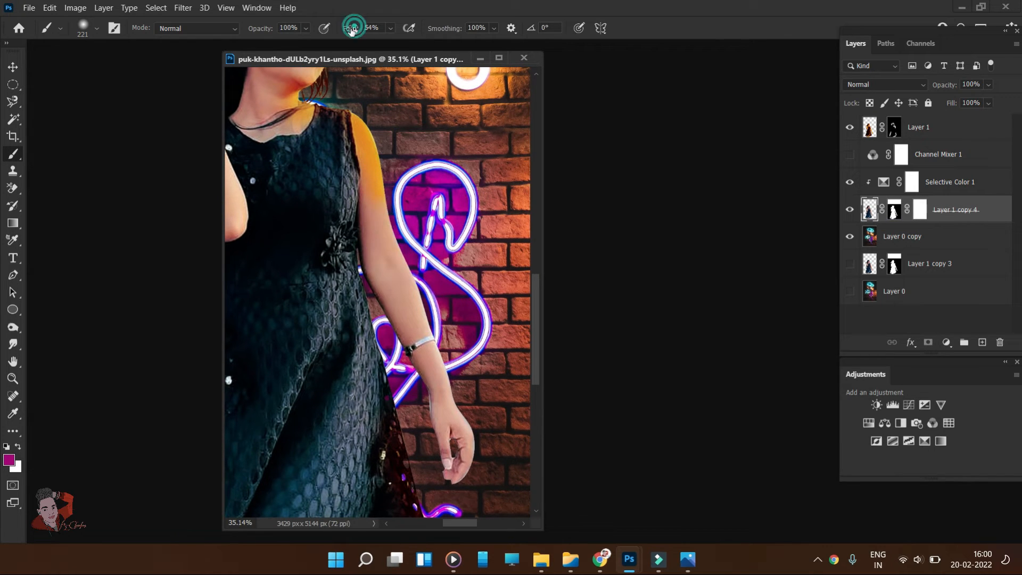
{"action": "left_click_drag", "start_coordinate": [390, 204], "coordinate": [447, 360]}
{"action": "key", "text": "ctrl+z"}
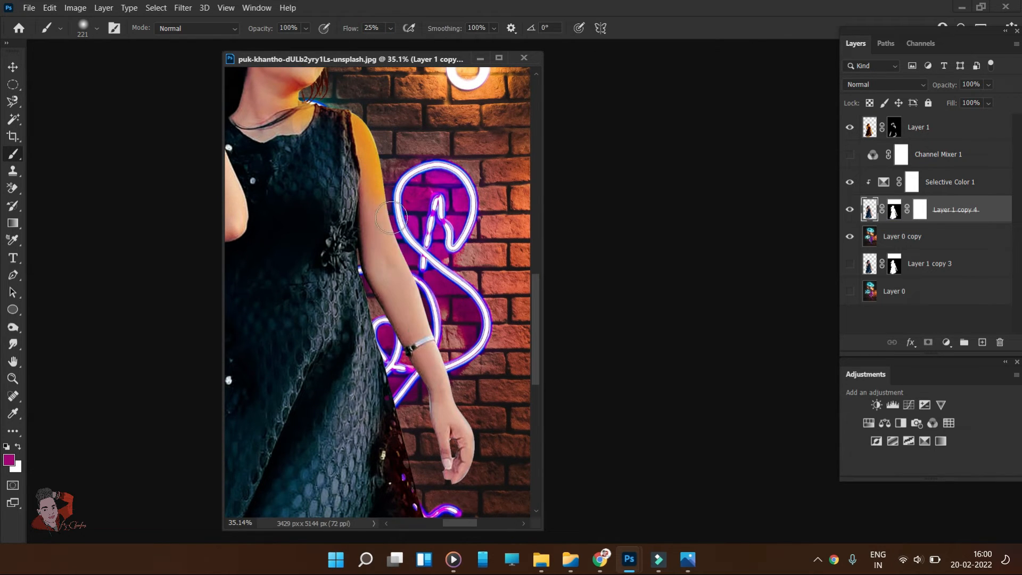
{"action": "mouse_move", "coordinate": [383, 216]}
{"action": "left_mouse_down"}
{"action": "mouse_move", "coordinate": [437, 344]}
{"action": "mouse_move", "coordinate": [401, 234]}
{"action": "mouse_move", "coordinate": [447, 365]}
{"action": "left_mouse_up"}
{"action": "key", "text": "ctrl+z"}
{"action": "scroll", "coordinate": [447, 365], "scroll_direction": "down", "scroll_amount": 5}
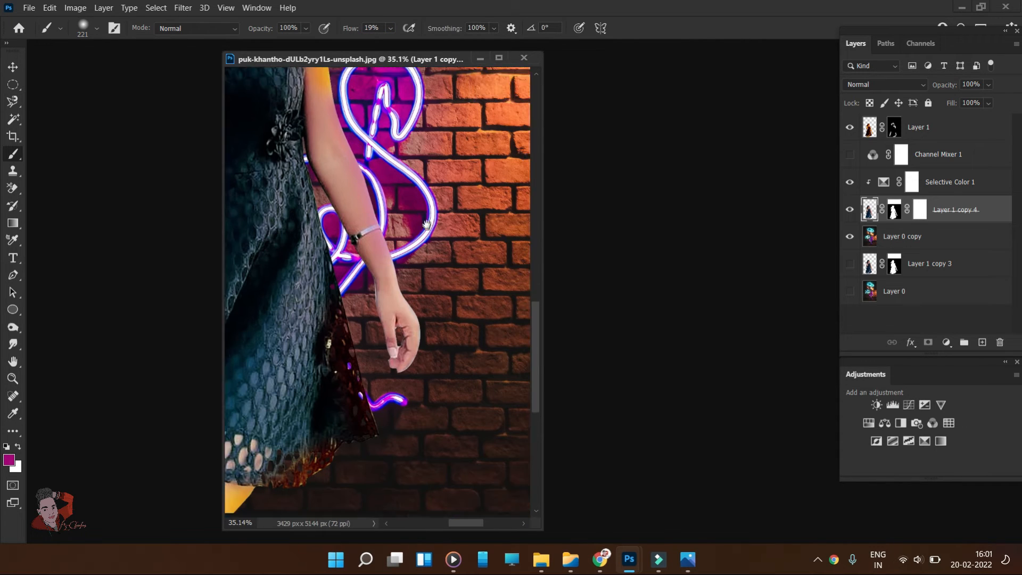
On Layer 1's mask, paint white at 19% flow over the lowered hand and soften the orange on the upper arm with black.
{"action": "left_click", "coordinate": [888, 130]}
{"action": "left_click_drag", "start_coordinate": [397, 256], "coordinate": [398, 265]}
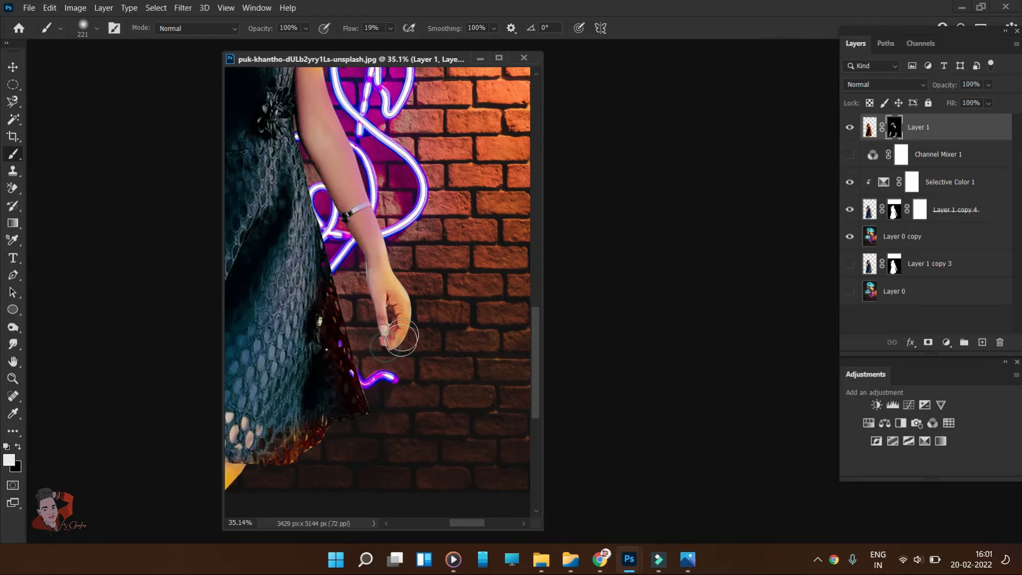
{"action": "scroll", "coordinate": [364, 136], "scroll_direction": "up", "scroll_amount": 5}
{"action": "mouse_move", "coordinate": [356, 261]}
{"action": "left_mouse_down"}
{"action": "mouse_move", "coordinate": [338, 206]}
{"action": "mouse_move", "coordinate": [360, 264]}
{"action": "left_mouse_up"}
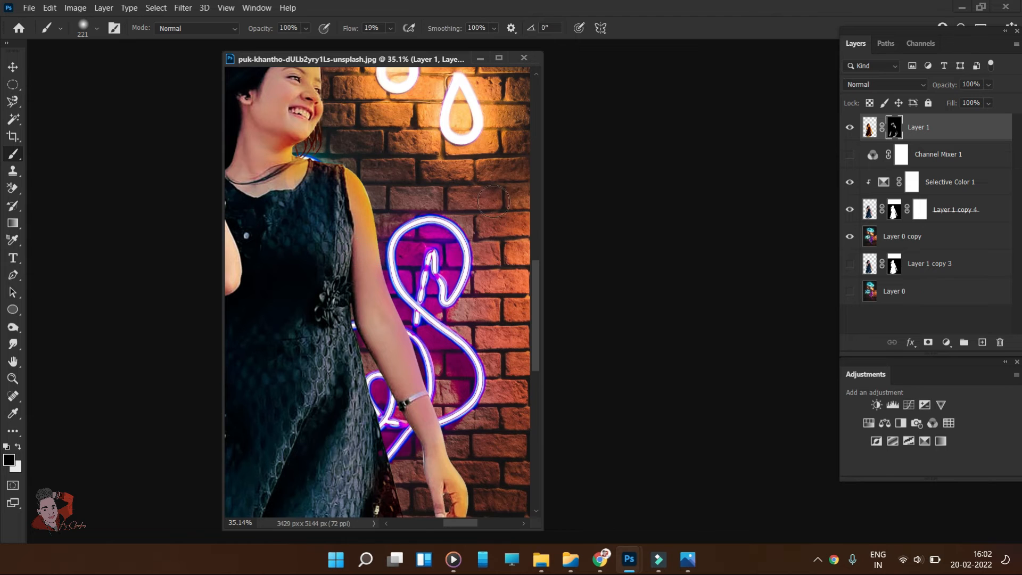
Soften the orange light on the leg below the skirt's hem with a dark brush at 19% flow.
{"action": "scroll", "coordinate": [363, 253], "scroll_direction": "down", "scroll_amount": 5}
{"action": "scroll", "coordinate": [404, 298], "scroll_direction": "down", "scroll_amount": 3}
{"action": "scroll", "coordinate": [382, 365], "scroll_direction": "up", "scroll_amount": 3}
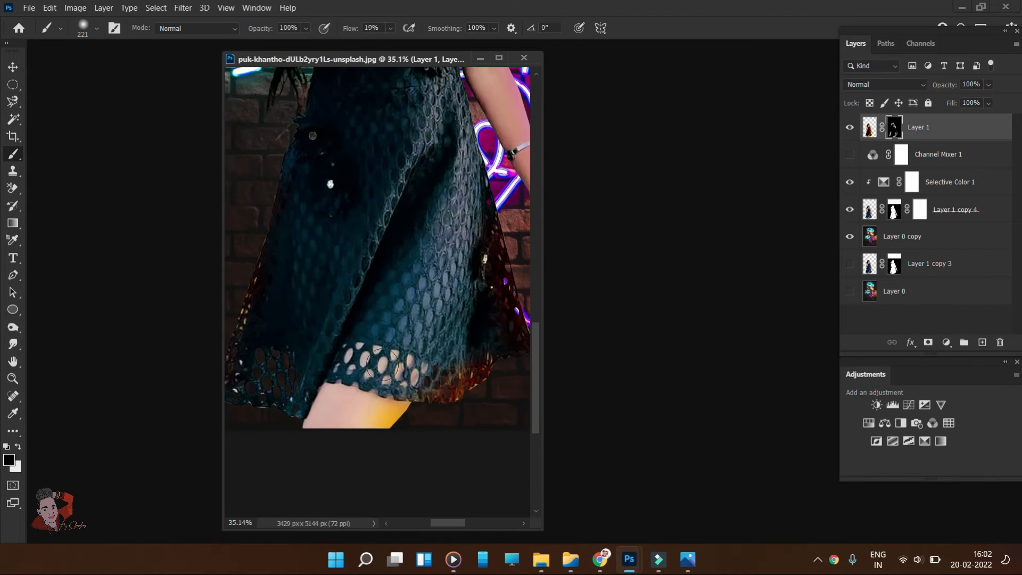
{"action": "left_click_drag", "start_coordinate": [407, 401], "coordinate": [492, 159]}
{"action": "left_click", "coordinate": [869, 209]}
{"action": "scroll", "coordinate": [433, 368], "scroll_direction": "down", "scroll_amount": 3}
{"action": "scroll", "coordinate": [443, 362], "scroll_direction": "up", "scroll_amount": 3}
{"action": "left_click", "coordinate": [869, 129]}
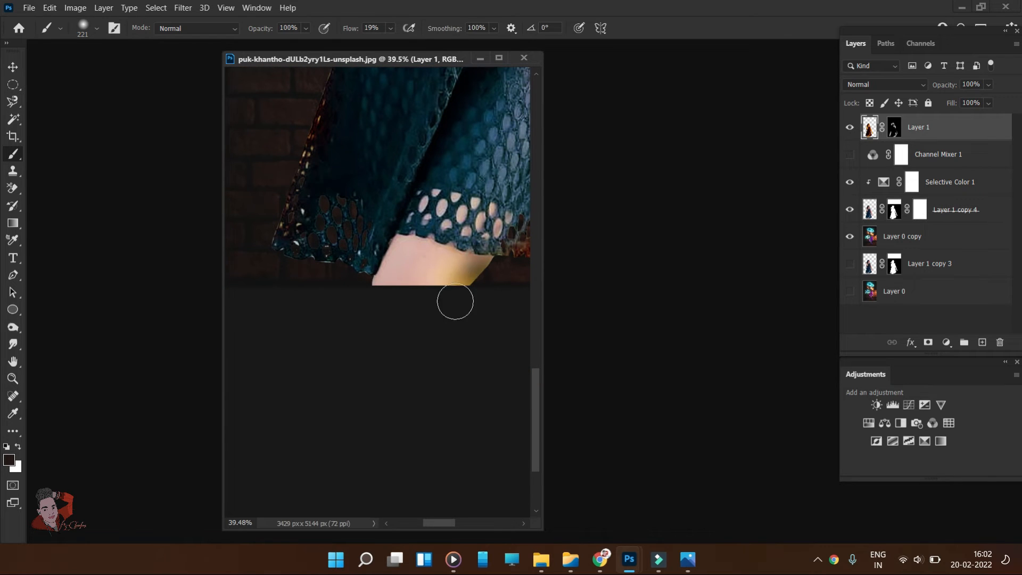
Brush white light at 19% flow along the outer edge of the raised arm on Layer 1 copy 4.
{"action": "scroll", "coordinate": [455, 302], "scroll_direction": "down", "scroll_amount": 5}
{"action": "scroll", "coordinate": [328, 286], "scroll_direction": "up", "scroll_amount": 5}
{"action": "mouse_move", "coordinate": [311, 283]}
{"action": "left_mouse_down"}
{"action": "mouse_move", "coordinate": [399, 281]}
{"action": "mouse_move", "coordinate": [373, 304]}
{"action": "mouse_move", "coordinate": [392, 367]}
{"action": "mouse_move", "coordinate": [386, 255]}
{"action": "mouse_move", "coordinate": [410, 427]}
{"action": "mouse_move", "coordinate": [402, 399]}
{"action": "mouse_move", "coordinate": [418, 422]}
{"action": "mouse_move", "coordinate": [405, 404]}
{"action": "mouse_move", "coordinate": [376, 438]}
{"action": "mouse_move", "coordinate": [380, 408]}
{"action": "left_mouse_up"}
{"action": "left_click", "coordinate": [869, 210]}
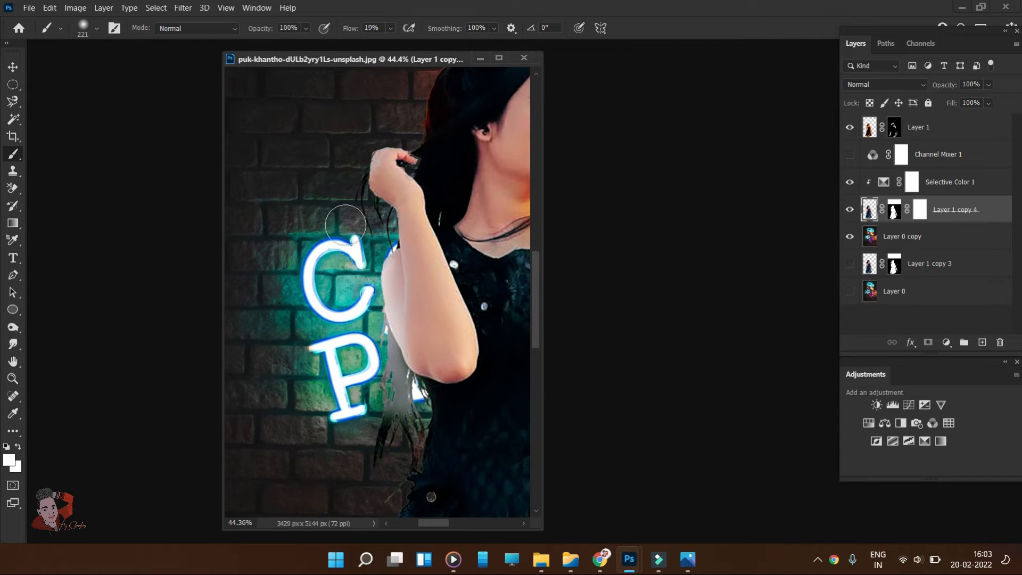
{"action": "key", "text": "p"}
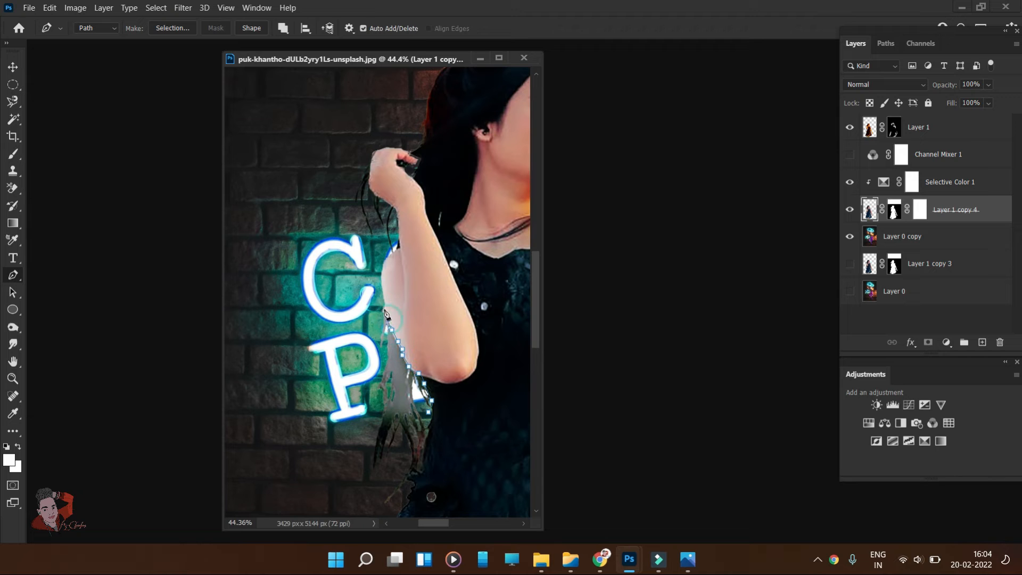
{"action": "left_click_drag", "start_coordinate": [275, 368], "coordinate": [290, 421]}
{"action": "key", "text": "Delete"}
{"action": "key", "text": "Delete"}
Try to isolate the white spill on the hair beside the raised arm with a Magnetic Lasso selection, ready for the Eraser.
{"action": "left_click", "coordinate": [12, 101]}
{"action": "right_click", "coordinate": [13, 102]}
{"action": "left_click", "coordinate": [65, 126]}
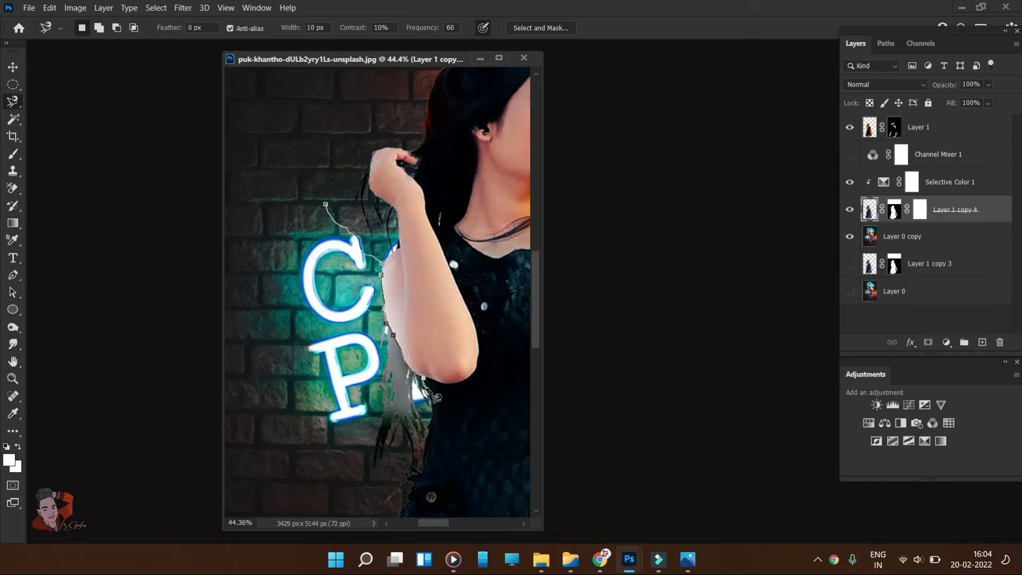
{"action": "left_click", "coordinate": [324, 203]}
{"action": "key", "text": "e"}
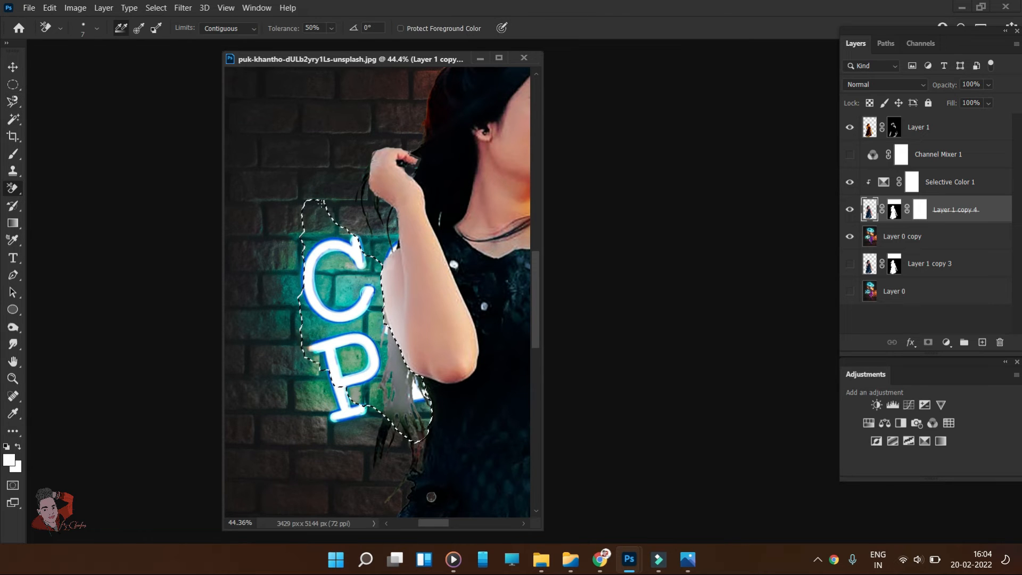
{"action": "right_click", "coordinate": [13, 188]}
{"action": "left_click", "coordinate": [58, 187]}
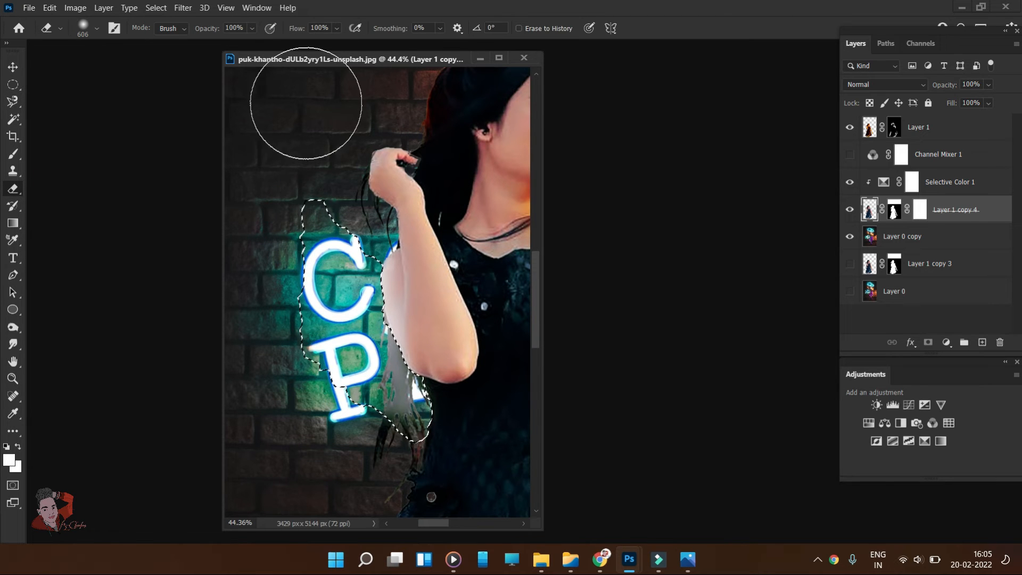
Drop the selection and undo the white brushing along the raised arm and the hair behind it.
{"action": "key", "text": "ctrl+d"}
{"action": "key", "text": "ctrl+z"}
{"action": "key", "text": "ctrl+z"}
{"action": "key", "text": "ctrl+z"}
{"action": "key", "text": "ctrl+z"}
{"action": "key", "text": "ctrl+z"}
{"action": "key", "text": "ctrl+z"}
{"action": "key", "text": "ctrl+z"}
{"action": "key", "text": "ctrl+z"}
{"action": "key", "text": "ctrl+z"}
{"action": "key", "text": "ctrl+z"}
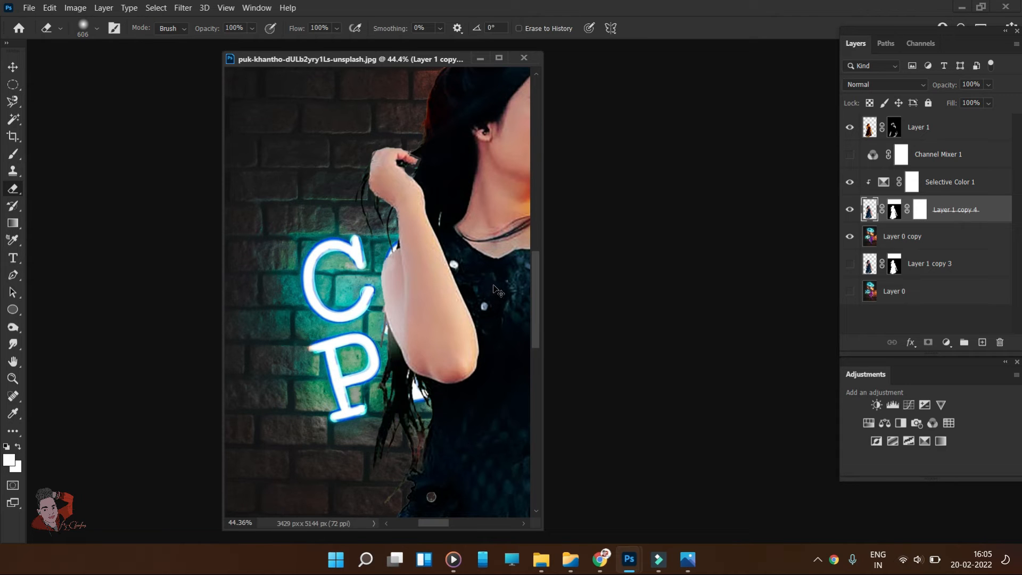
{"action": "key", "text": "ctrl+z"}
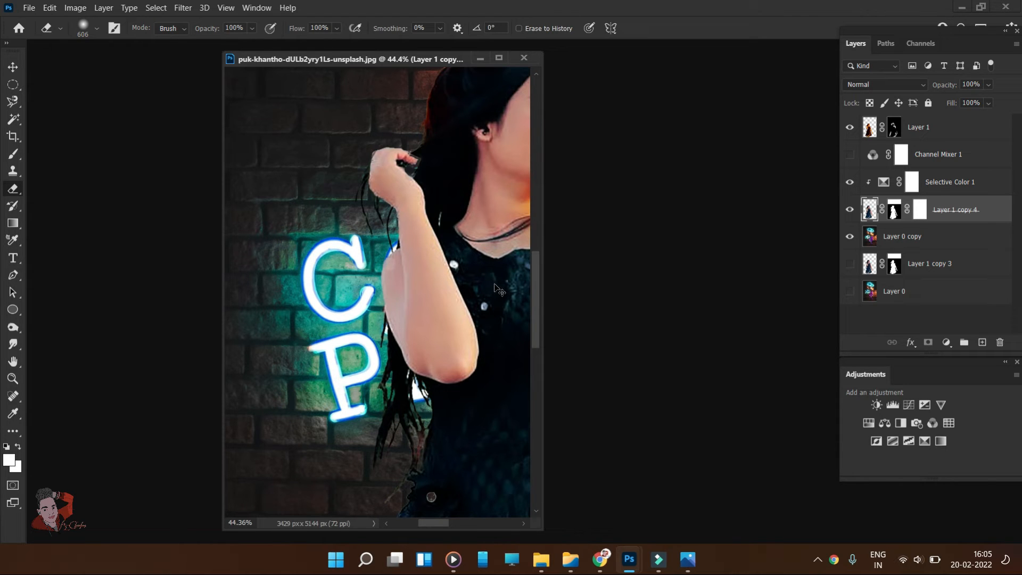
Select the raised arm with the Magnetic Lasso, brush white light along its outer edge on Layer 1 copy 4, and deselect.
{"action": "key", "text": "l"}
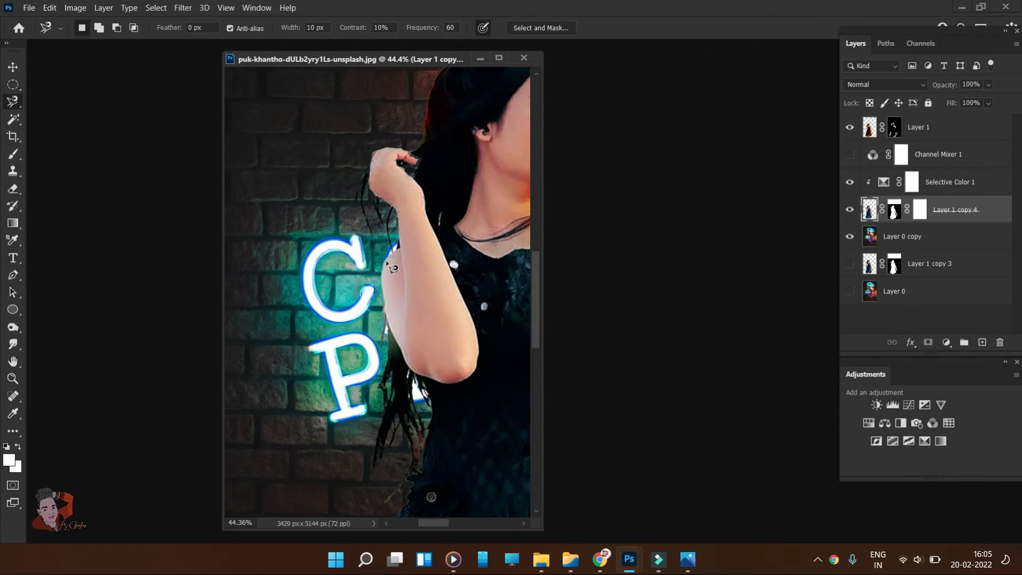
{"action": "double_click", "coordinate": [402, 245]}
{"action": "key", "text": "b"}
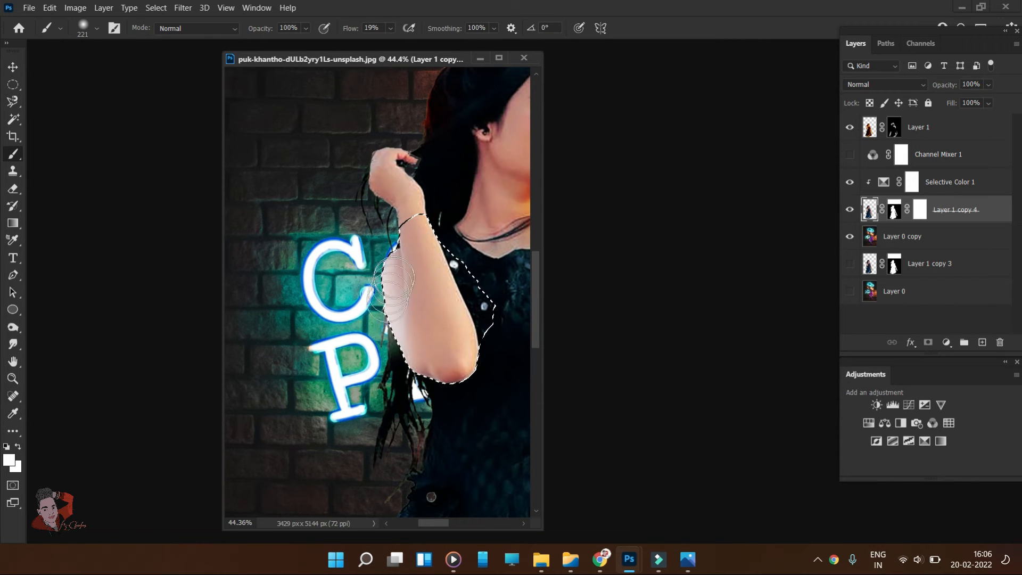
{"action": "key", "text": "ctrl+d"}
{"action": "key", "text": "ctrl+z"}
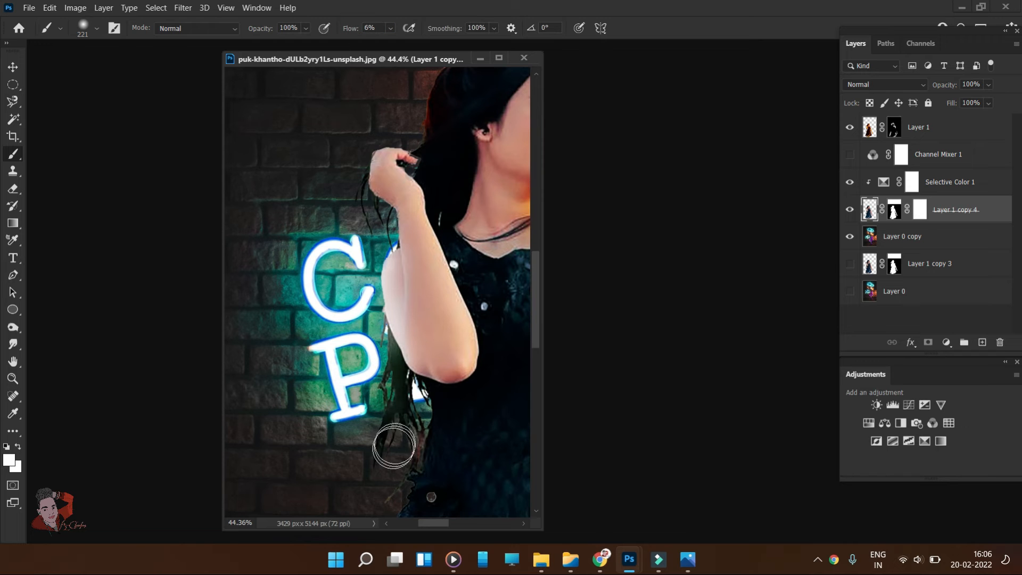
Sample the reddish glow beside the lightning sign and brush it at 38% flow over the top of her hair.
{"action": "left_click_drag", "start_coordinate": [411, 190], "coordinate": [394, 331]}
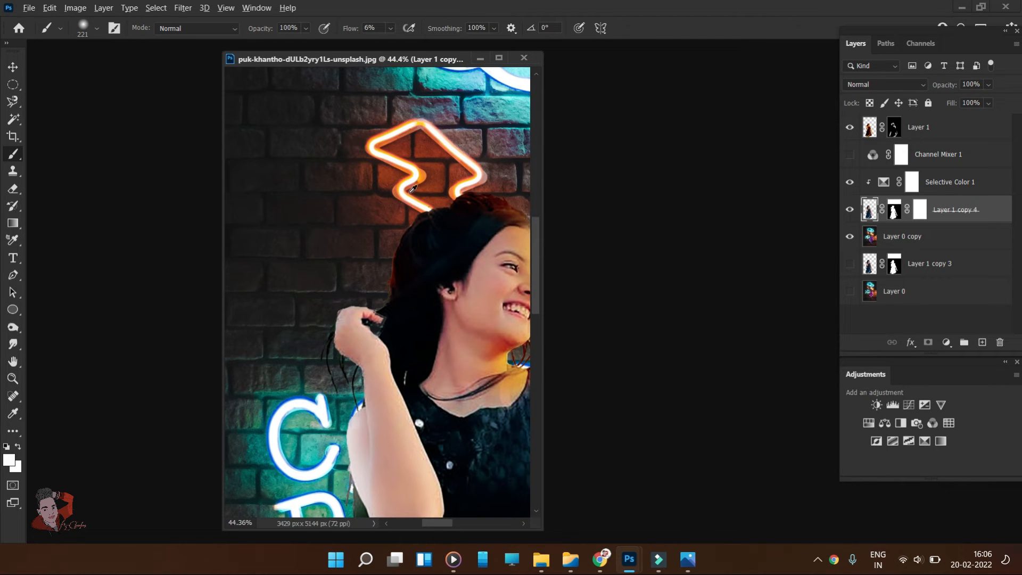
{"action": "left_click_drag", "start_coordinate": [372, 37], "coordinate": [376, 37]}
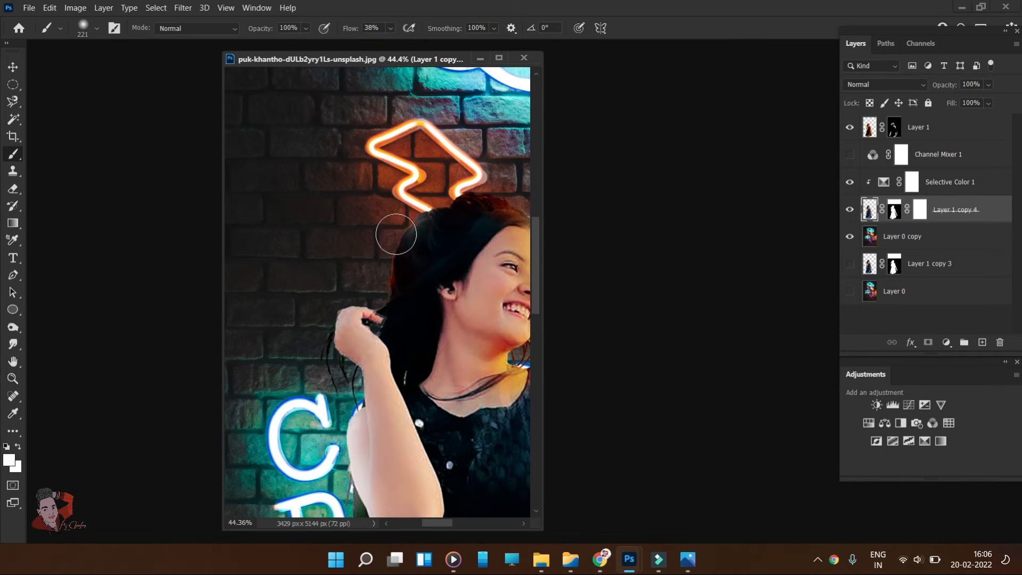
{"action": "left_click", "coordinate": [403, 202], "text": "alt"}
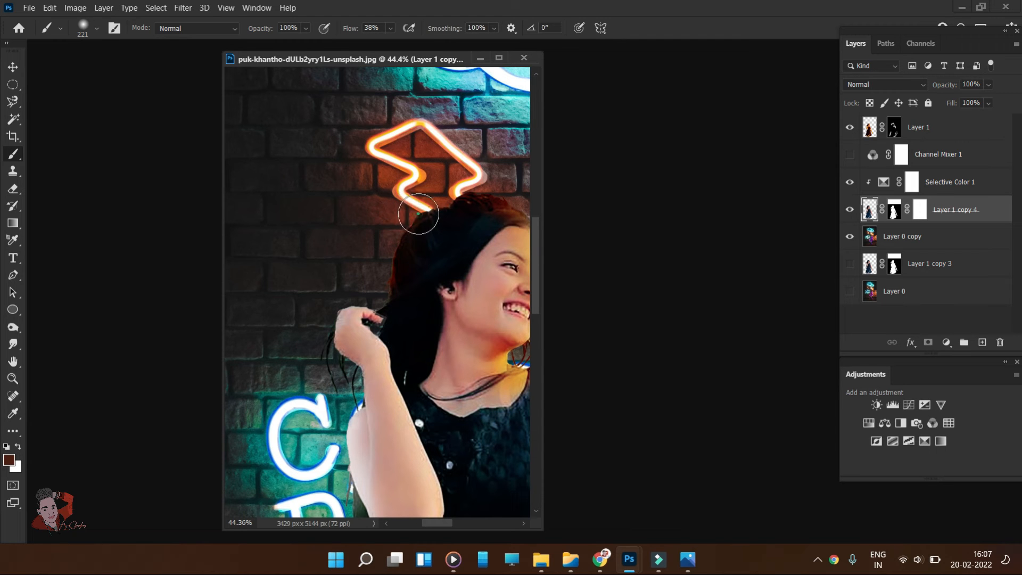
{"action": "left_click_drag", "start_coordinate": [483, 233], "coordinate": [357, 232]}
{"action": "left_click", "coordinate": [445, 102], "text": "alt"}
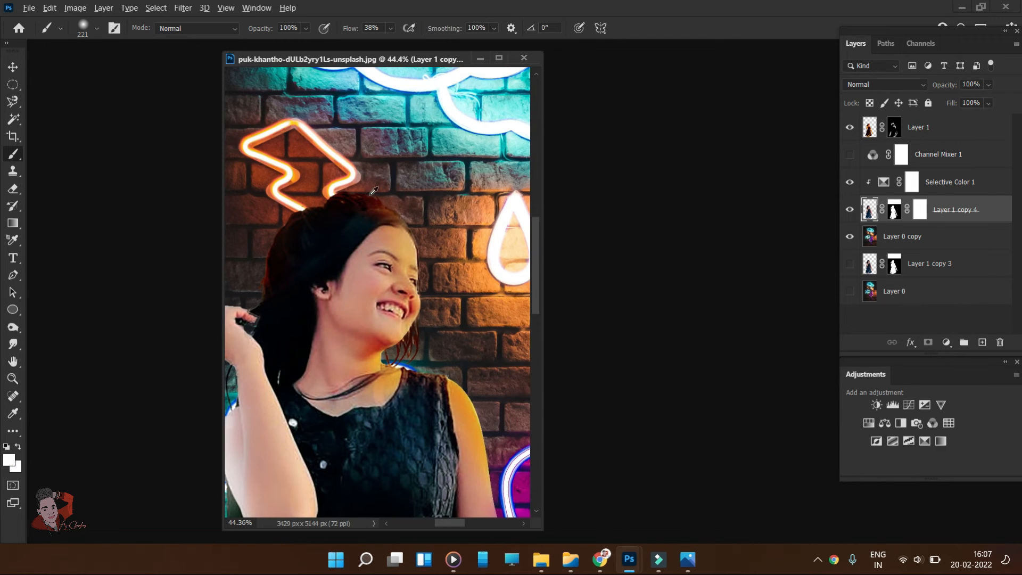
Sample the magenta neon glow and brush it at 26% flow along the lowered arm's outer edge on Layer 1 copy 4.
{"action": "scroll", "coordinate": [387, 199], "scroll_direction": "down", "scroll_amount": 4}
{"action": "scroll", "coordinate": [453, 302], "scroll_direction": "up", "scroll_amount": 3}
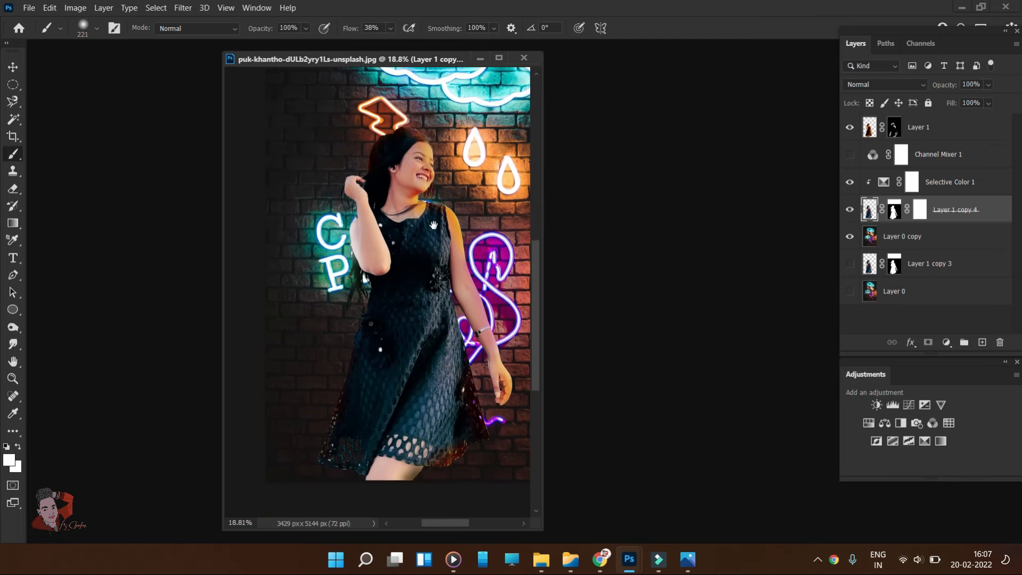
{"action": "scroll", "coordinate": [454, 302], "scroll_direction": "up", "scroll_amount": 3}
{"action": "left_click", "coordinate": [461, 229], "text": "alt"}
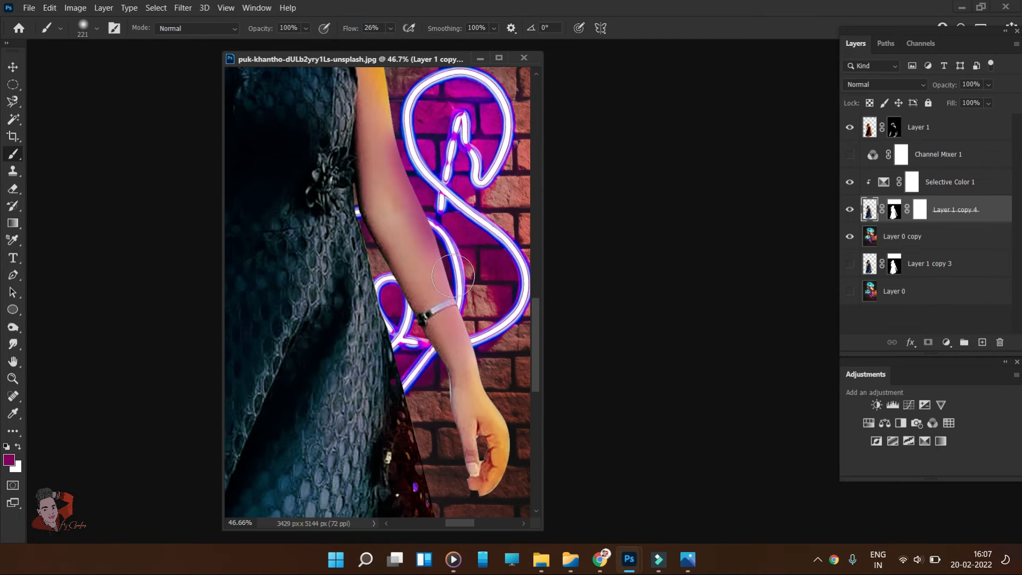
{"action": "scroll", "coordinate": [482, 280], "scroll_direction": "down", "scroll_amount": 3}
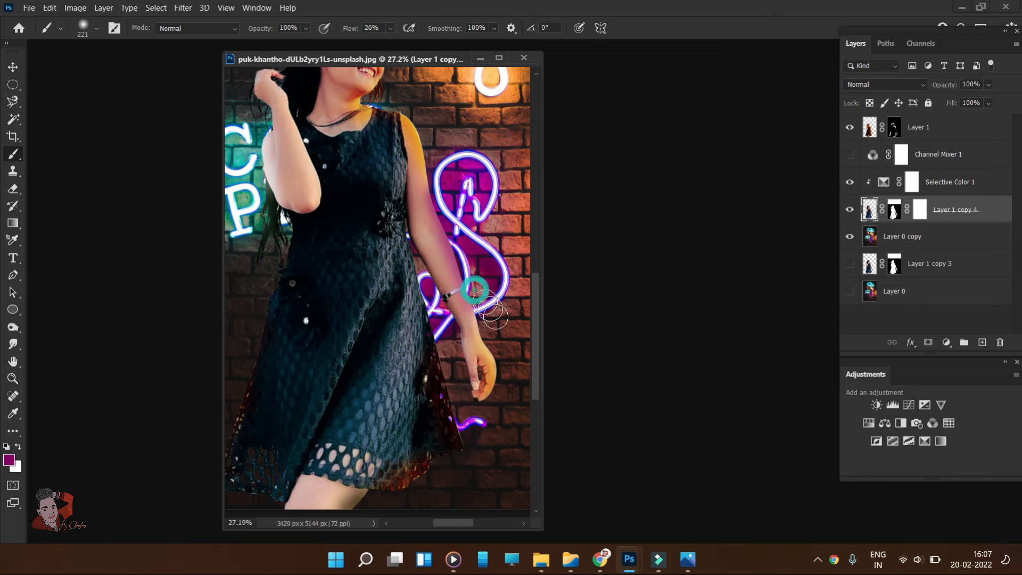
{"action": "scroll", "coordinate": [487, 339], "scroll_direction": "up", "scroll_amount": 4}
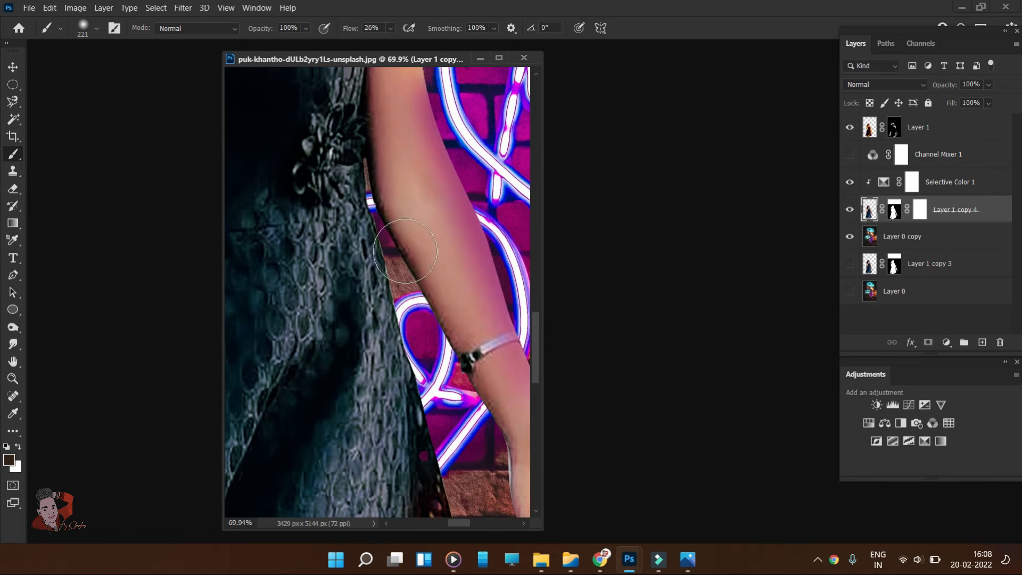
{"action": "scroll", "coordinate": [413, 367], "scroll_direction": "down", "scroll_amount": 4}
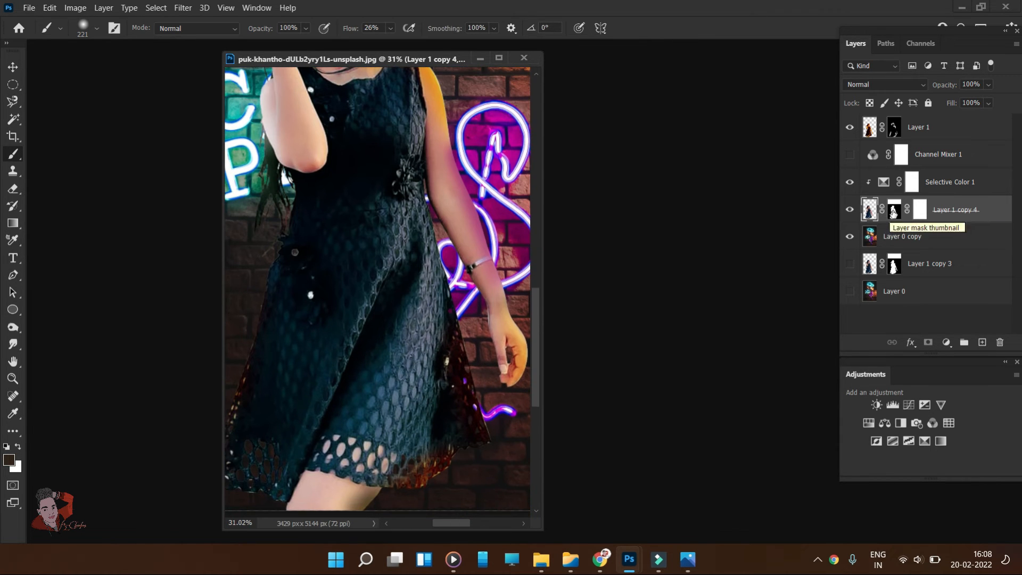
Burn the midtones at 32% exposure around the skirt's edge below the lowered hand.
{"action": "key", "text": "o"}
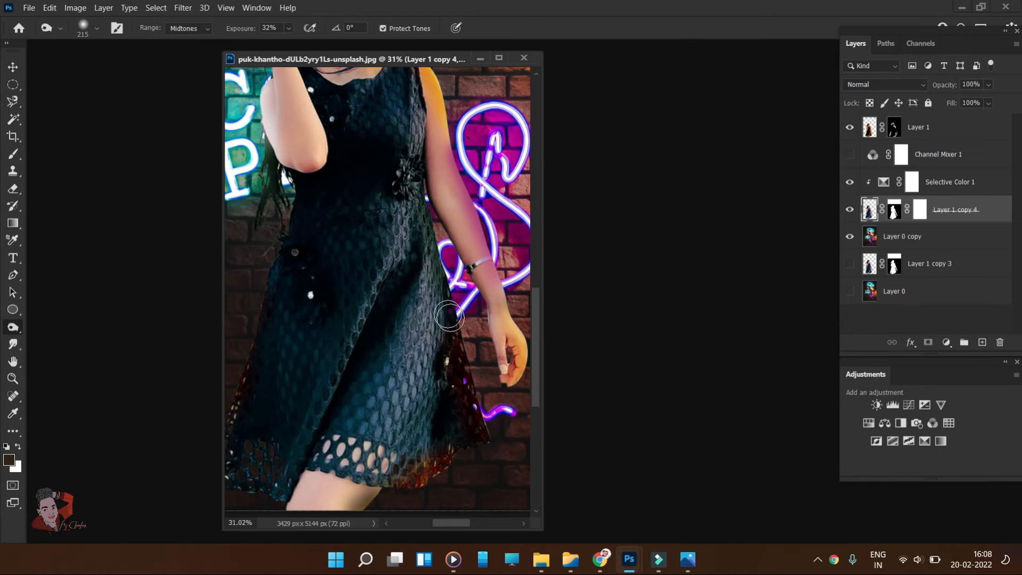
{"action": "left_click_drag", "start_coordinate": [474, 371], "coordinate": [454, 298]}
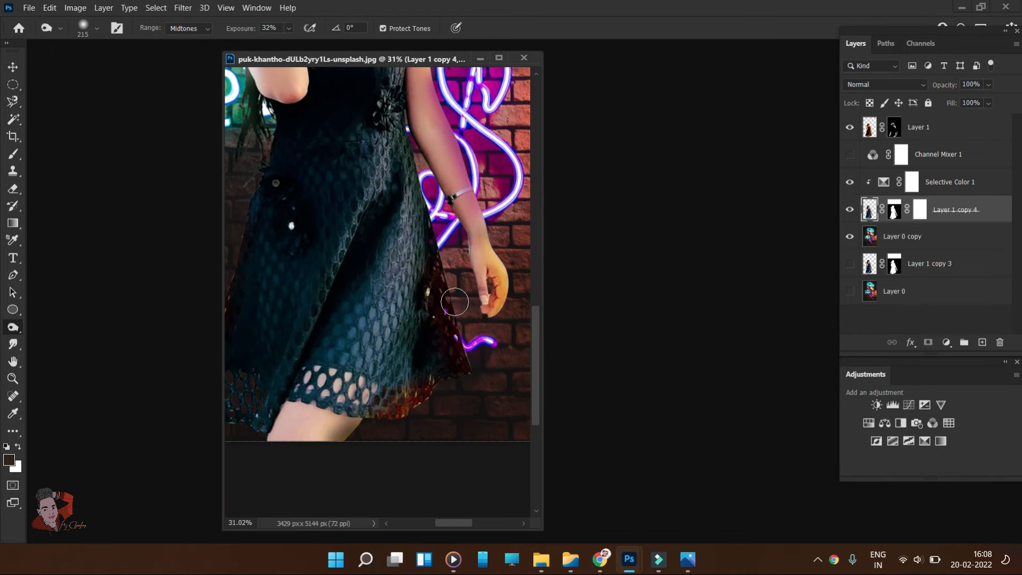
{"action": "key", "text": "alt+bracketleft"}
{"action": "scroll", "coordinate": [451, 313], "scroll_direction": "down", "scroll_amount": 5}
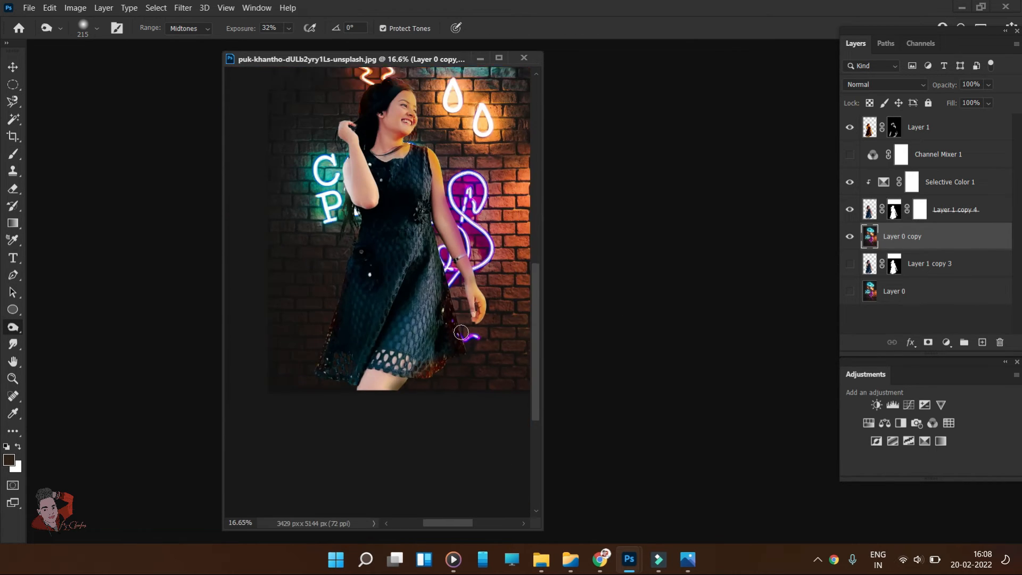
Try to copy the woman from the hidden Layer 1 copy 3 onto a new layer using her outline as the selection.
{"action": "left_click", "coordinate": [871, 132]}
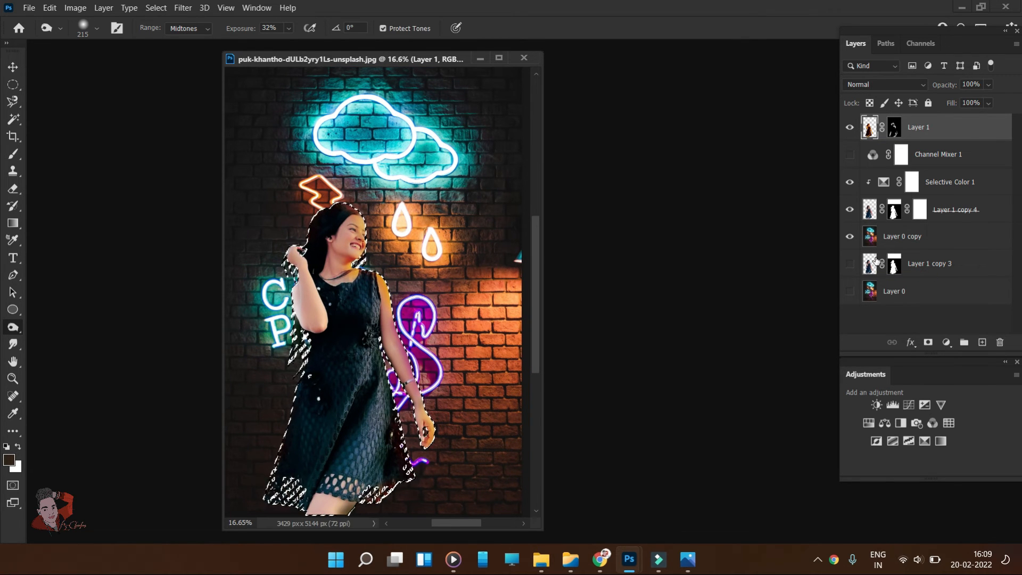
{"action": "left_click", "coordinate": [871, 213]}
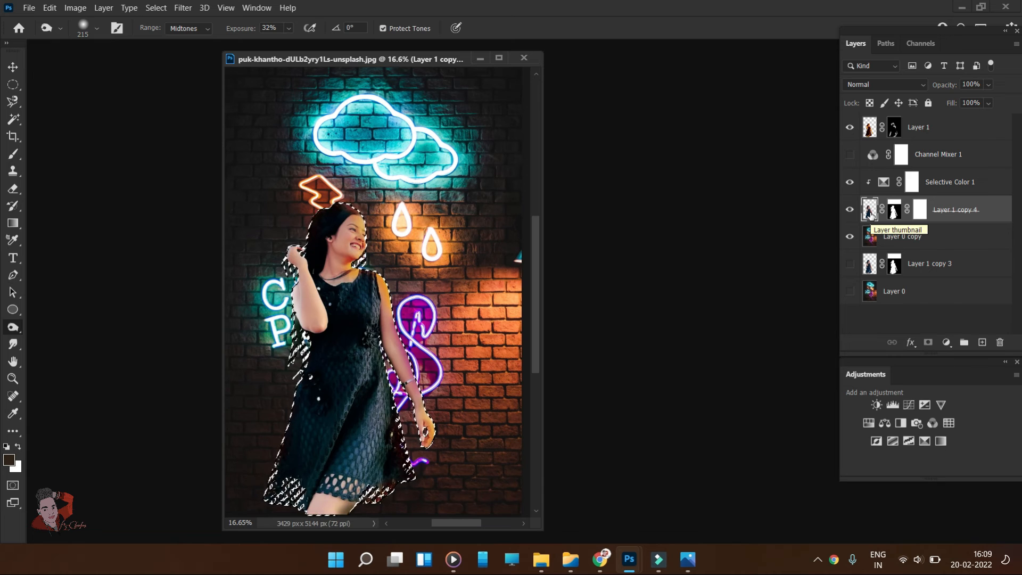
{"action": "left_click", "coordinate": [871, 265]}
{"action": "key", "text": "ctrl+j"}
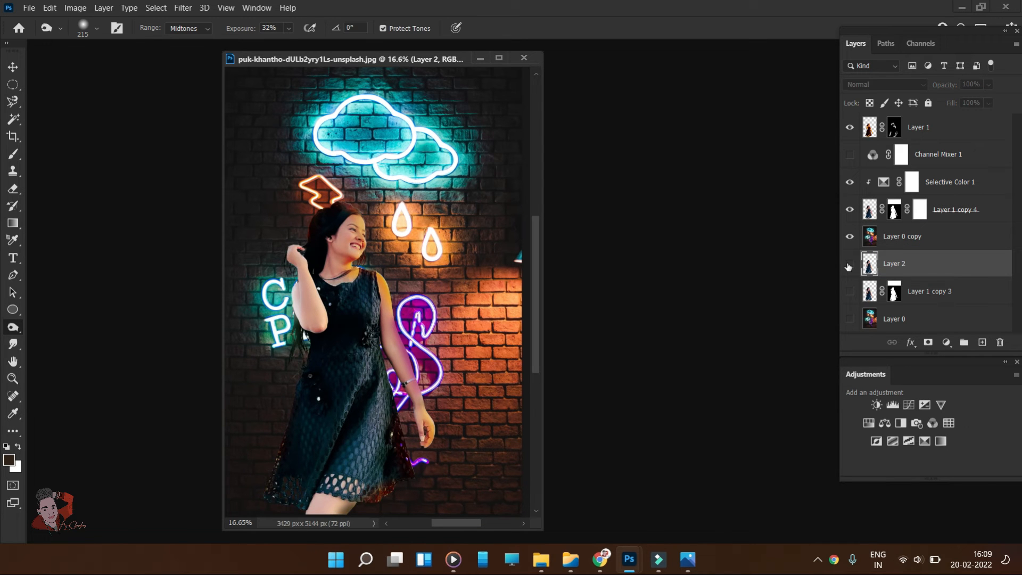
{"action": "key", "text": "ctrl+z"}
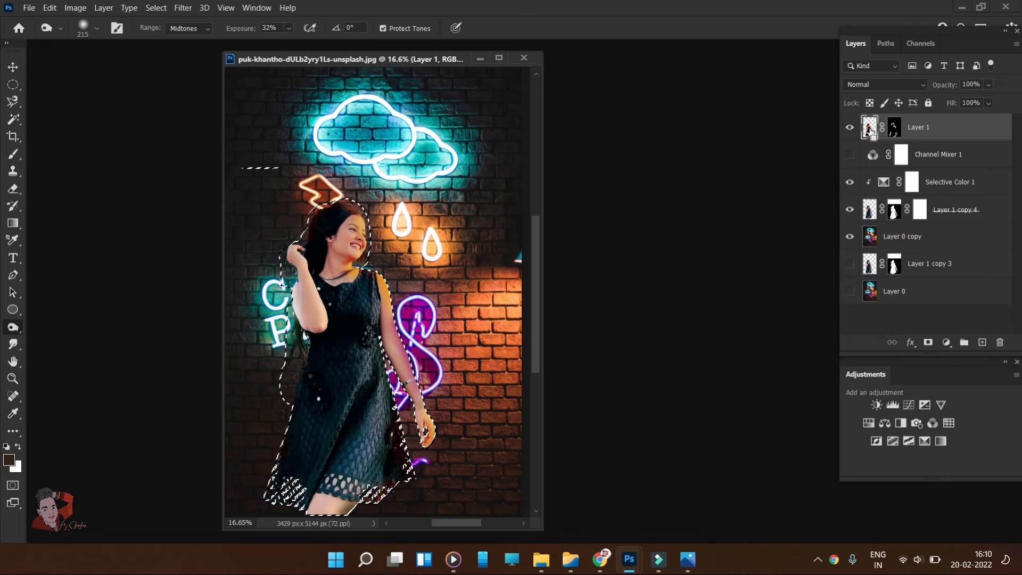
Show Layer 1 copy 3 and copy its area inside the woman's outline selection onto a new layer.
{"action": "left_click", "coordinate": [878, 260]}
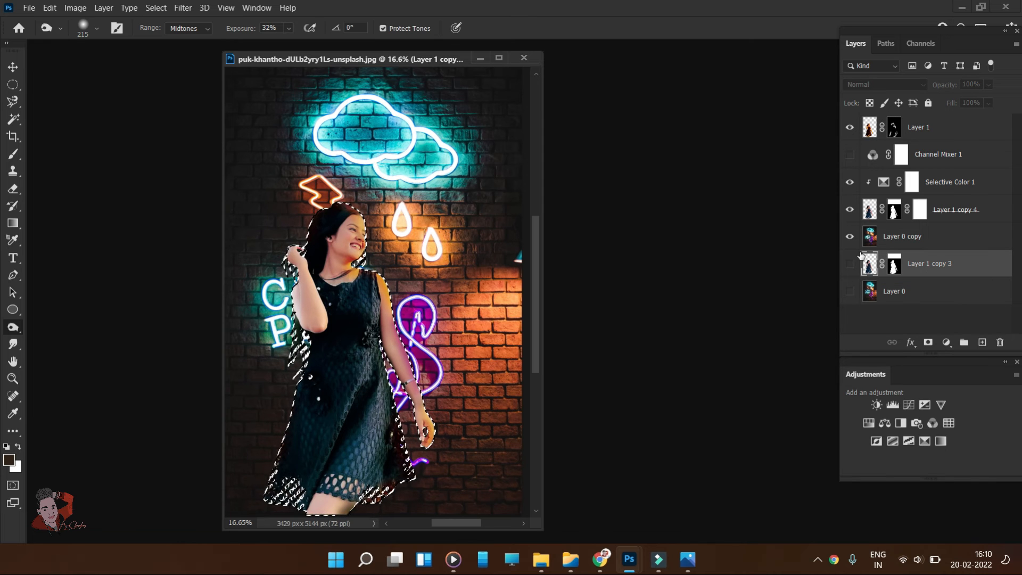
{"action": "left_click", "coordinate": [854, 264]}
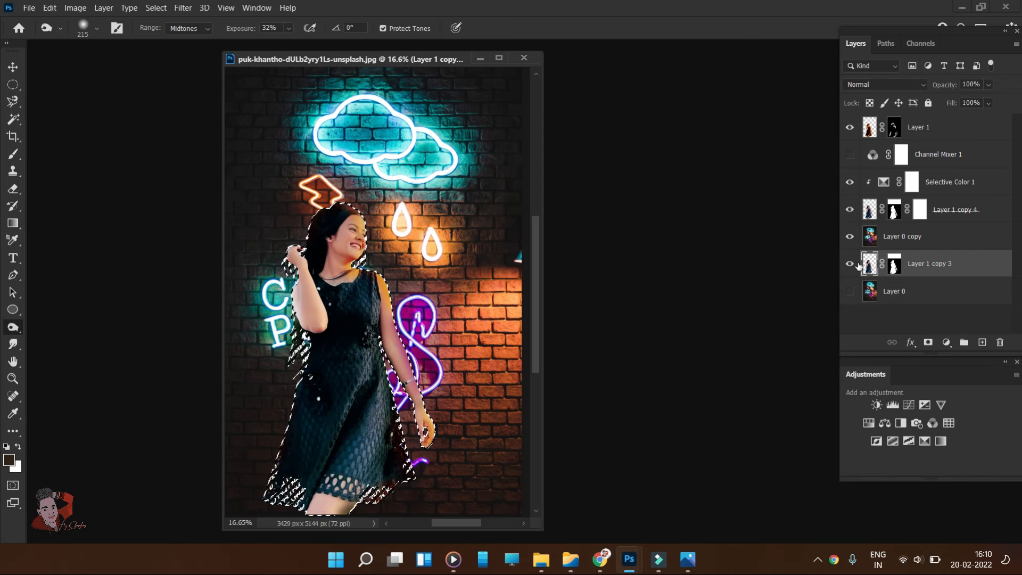
{"action": "key", "text": "ctrl+j"}
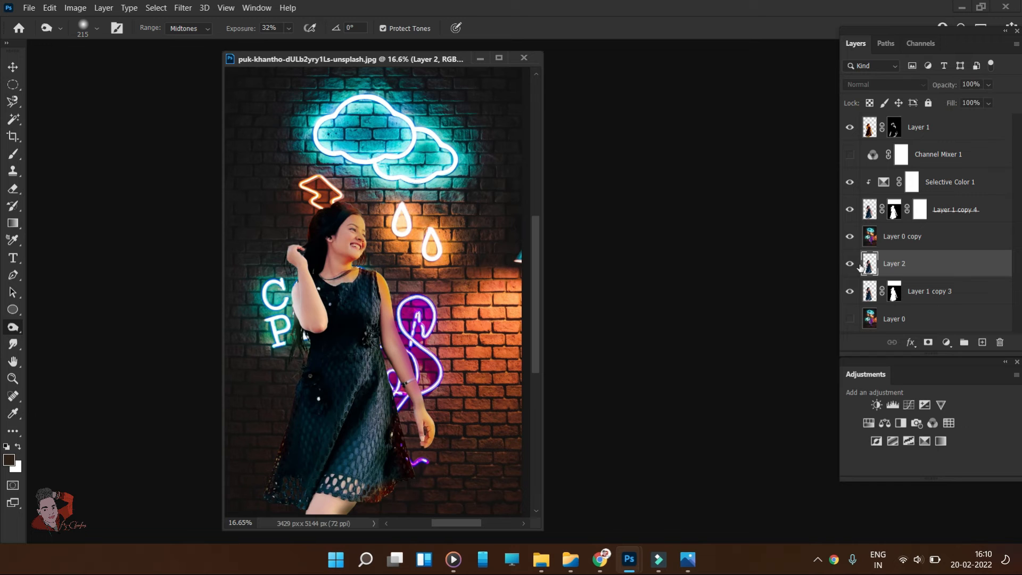
Lock Layer 2's transparent pixels and paint the copied figure solid black with a large brush.
{"action": "key", "text": "b"}
{"action": "left_click", "coordinate": [7, 446]}
{"action": "left_click_drag", "start_coordinate": [298, 235], "coordinate": [294, 287]}
{"action": "left_click_drag", "start_coordinate": [373, 255], "coordinate": [306, 267]}
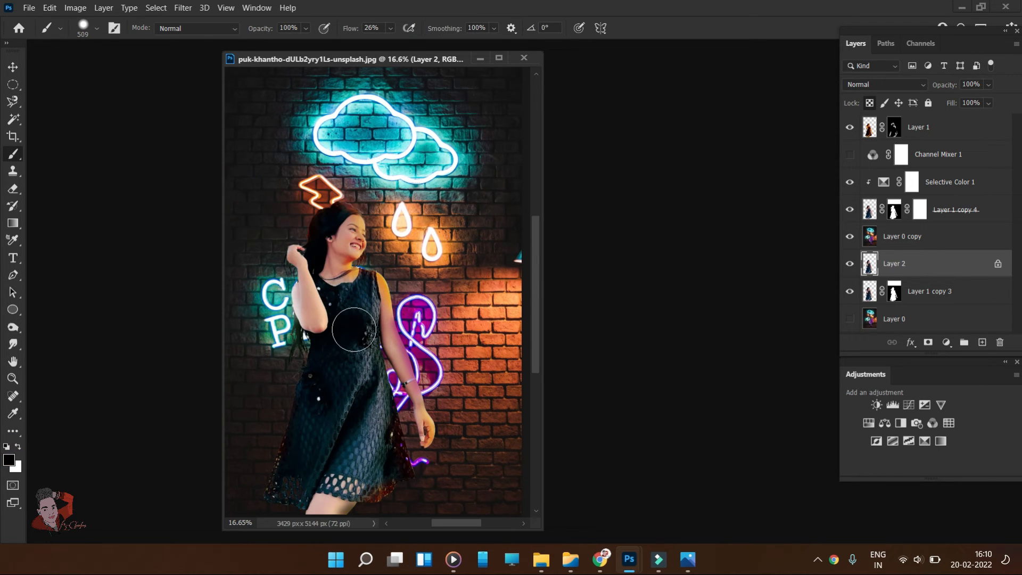
Skew the black silhouette's upper corner up and outward, and move Layer 0 copy beneath Layer 2.
{"action": "key", "text": "ctrl+t"}
{"action": "left_click_drag", "start_coordinate": [433, 201], "coordinate": [458, 171]}
{"action": "left_click_drag", "start_coordinate": [897, 242], "coordinate": [890, 277]}
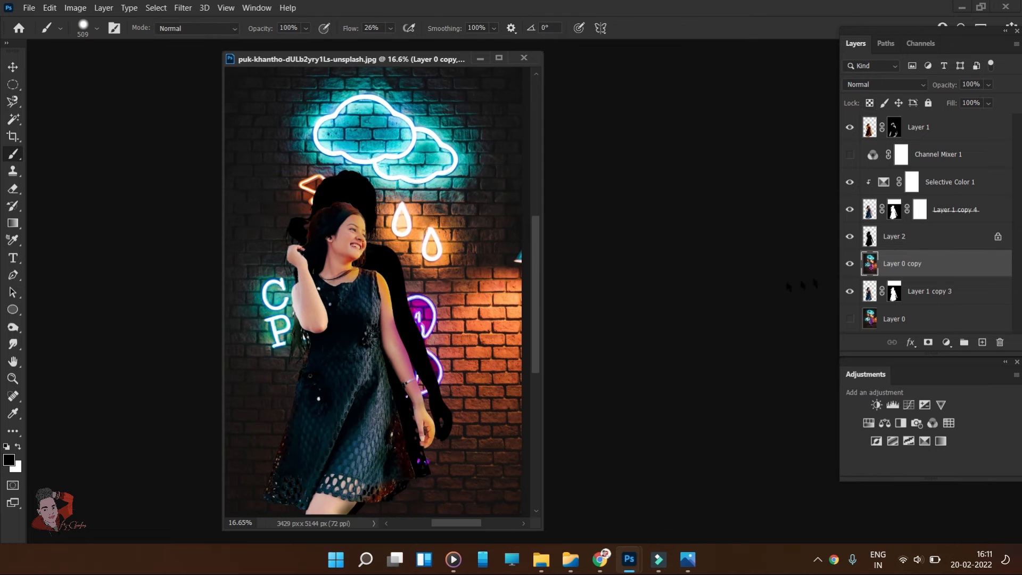
Skew the upper corner of Layer 2's black silhouette down and narrow the shape so it sits closer behind the woman.
{"action": "left_click", "coordinate": [905, 238]}
{"action": "key", "text": "ctrl+t"}
{"action": "left_click_drag", "start_coordinate": [456, 170], "coordinate": [442, 217]}
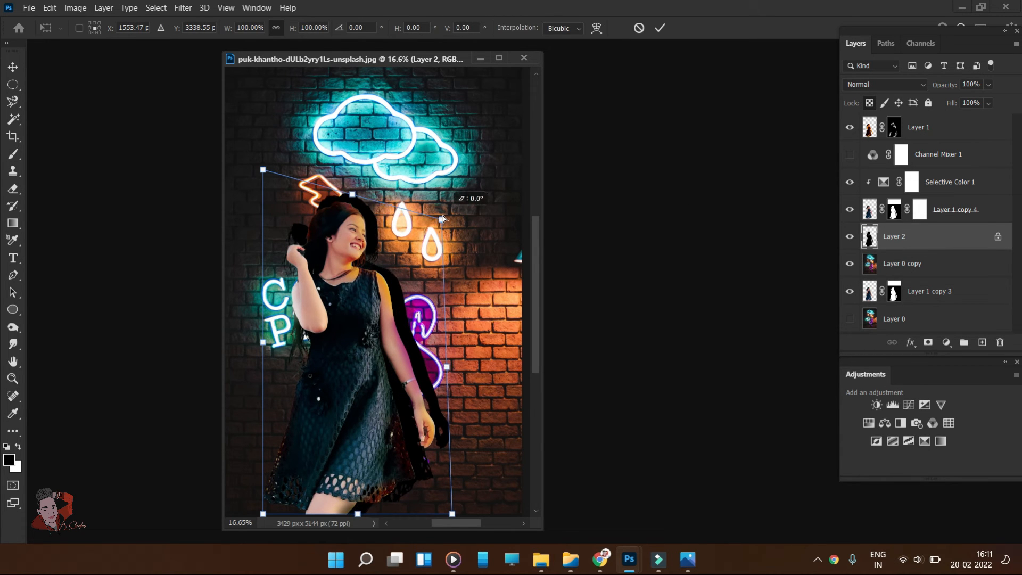
{"action": "left_click_drag", "start_coordinate": [446, 367], "coordinate": [442, 372]}
{"action": "left_click_drag", "start_coordinate": [439, 218], "coordinate": [454, 201]}
{"action": "left_click_drag", "start_coordinate": [450, 360], "coordinate": [446, 357]}
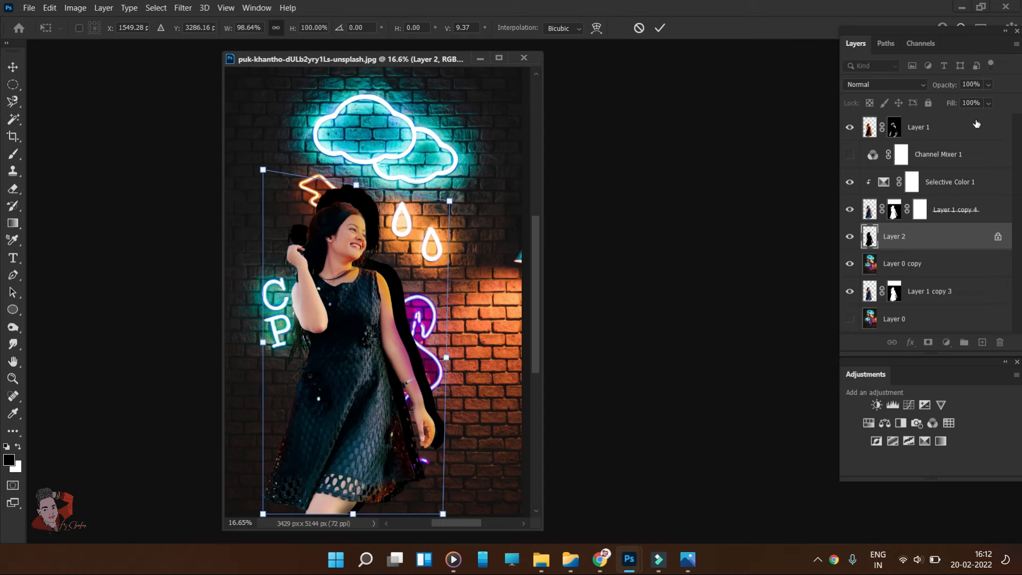
{"action": "key", "text": "Return"}
Soften the silhouette shadow to 62% fill and 67% opacity, and skew its upper corner slightly down and inward.
{"action": "left_click_drag", "start_coordinate": [957, 119], "coordinate": [967, 129]}
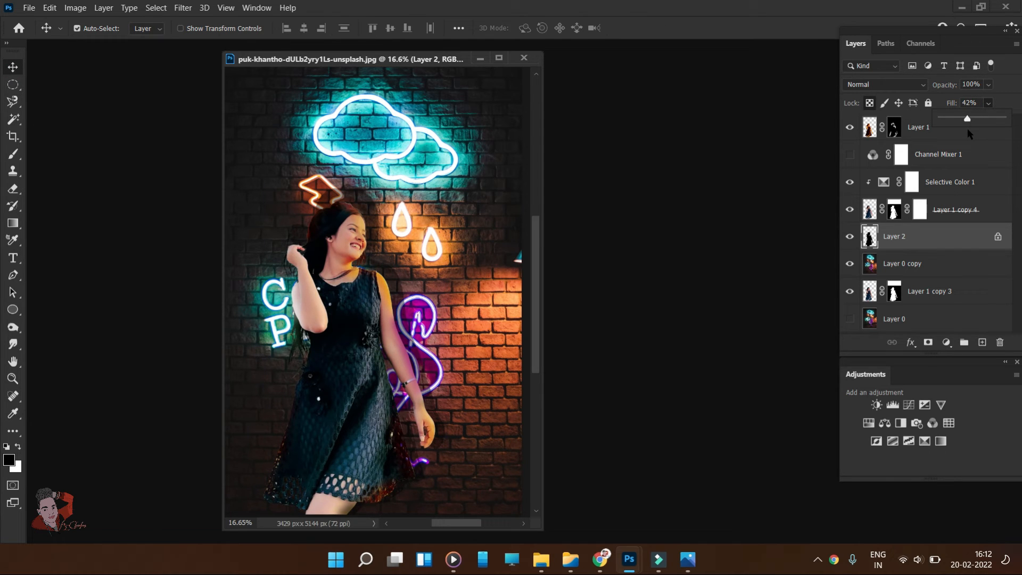
{"action": "left_click_drag", "start_coordinate": [970, 128], "coordinate": [977, 129]}
{"action": "key", "text": "ctrl+t"}
{"action": "left_click_drag", "start_coordinate": [445, 184], "coordinate": [439, 191]}
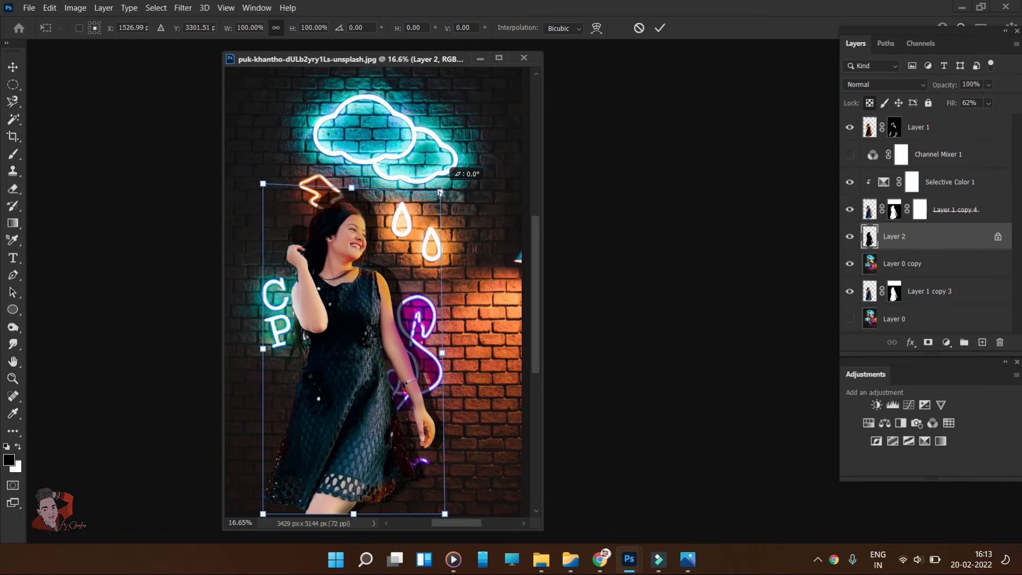
{"action": "left_click", "coordinate": [13, 67]}
{"action": "left_click_drag", "start_coordinate": [987, 84], "coordinate": [975, 103]}
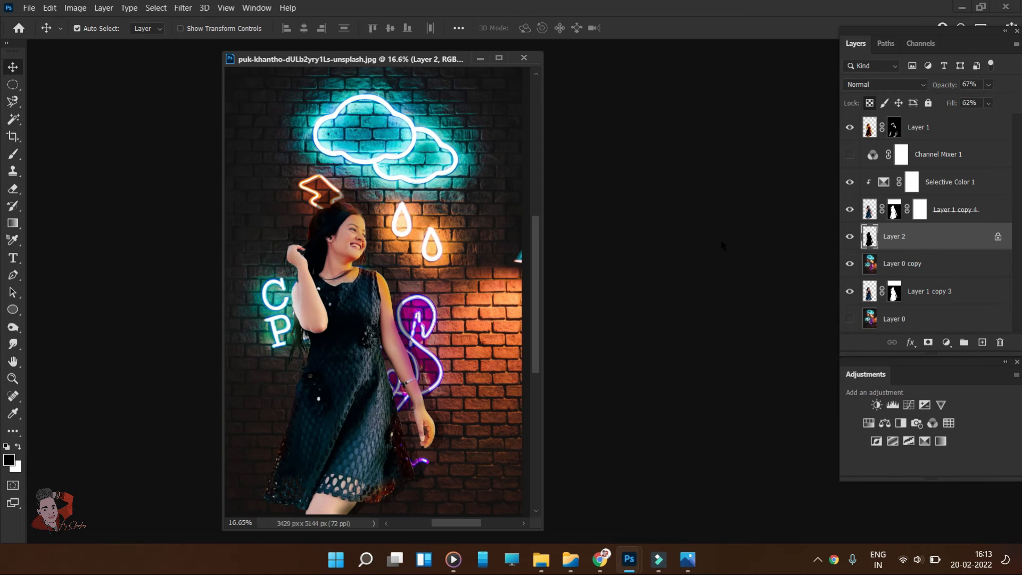
Select the woman's dress on Layer 1 copy 4 with the Quick Selection tool.
{"action": "scroll", "coordinate": [363, 295], "scroll_direction": "down", "scroll_amount": 1}
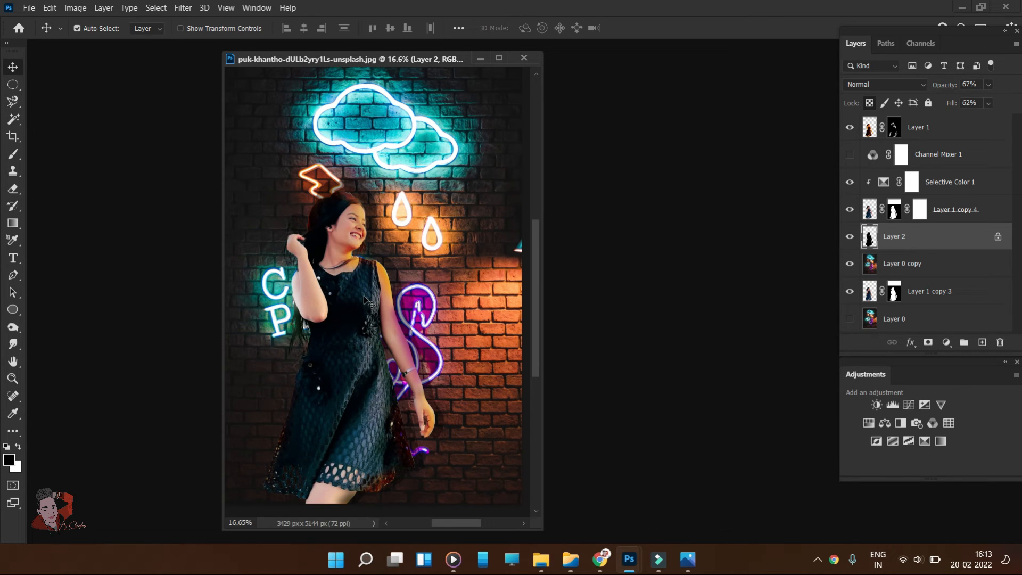
{"action": "left_click", "coordinate": [12, 102]}
{"action": "left_click", "coordinate": [13, 118]}
{"action": "left_click", "coordinate": [79, 144]}
{"action": "left_click", "coordinate": [953, 212]}
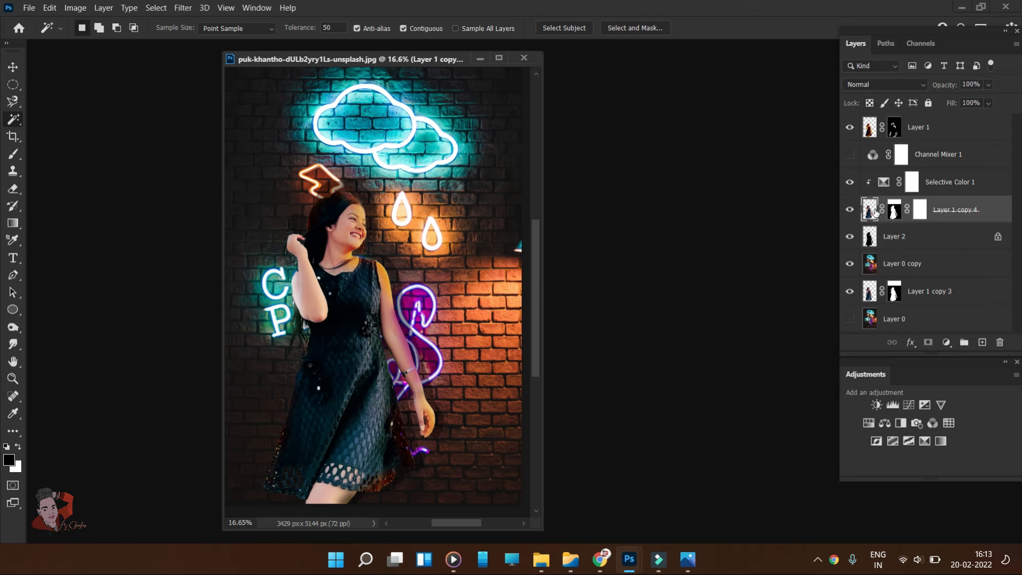
{"action": "left_click", "coordinate": [366, 407]}
{"action": "right_click", "coordinate": [13, 119]}
{"action": "left_click", "coordinate": [64, 131]}
{"action": "mouse_move", "coordinate": [318, 388]}
{"action": "left_mouse_down"}
{"action": "mouse_move", "coordinate": [323, 346]}
{"action": "mouse_move", "coordinate": [380, 407]}
{"action": "mouse_move", "coordinate": [340, 304]}
{"action": "left_mouse_up"}
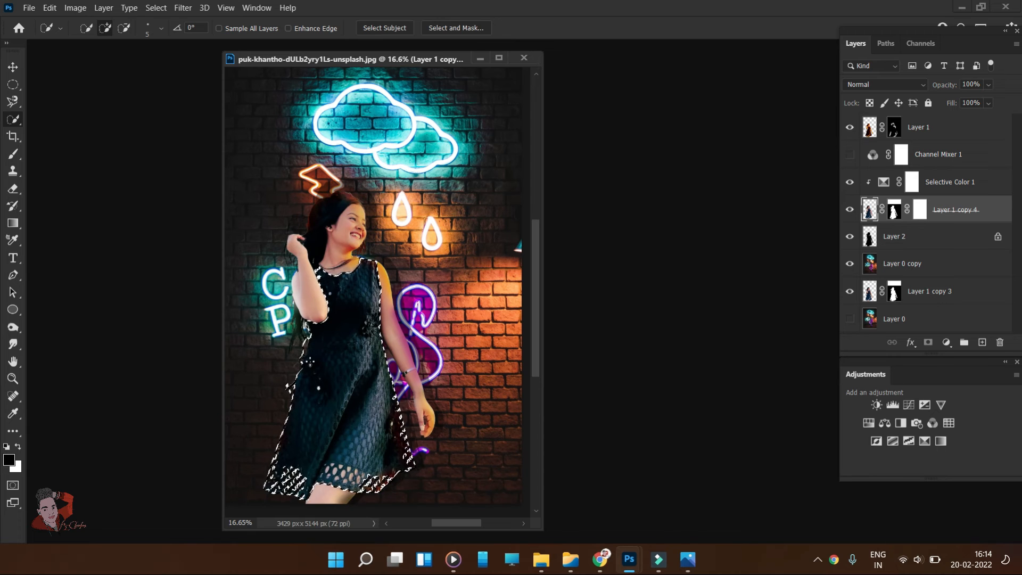
Enlarge the Quick Selection brush to 90 and extend the dress selection along the hem edge.
{"action": "scroll", "coordinate": [319, 258], "scroll_direction": "up", "scroll_amount": 4}
{"action": "key", "text": "bracketright"}
{"action": "key", "text": "bracketright"}
{"action": "key", "text": "bracketright"}
{"action": "key", "text": "bracketright"}
{"action": "key", "text": "bracketright"}
{"action": "key", "text": "bracketright"}
{"action": "key", "text": "bracketright"}
{"action": "key", "text": "bracketright"}
{"action": "key", "text": "bracketright"}
{"action": "key", "text": "bracketright"}
{"action": "key", "text": "bracketright"}
{"action": "key", "text": "bracketright"}
{"action": "key", "text": "bracketright"}
{"action": "key", "text": "bracketright"}
{"action": "key", "text": "bracketright"}
{"action": "key", "text": "bracketright"}
{"action": "key", "text": "bracketright"}
{"action": "left_click_drag", "start_coordinate": [258, 495], "coordinate": [272, 448]}
{"action": "scroll", "coordinate": [272, 448], "scroll_direction": "down", "scroll_amount": 3}
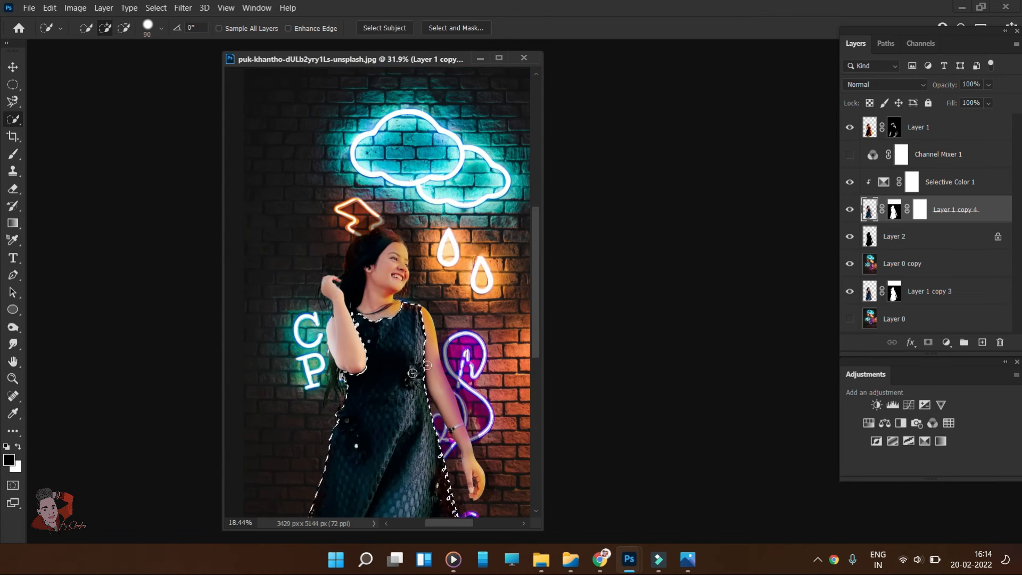
Convert the dress selection to a work path and reload it as a selection on Layer 1 copy 4.
{"action": "left_click", "coordinate": [886, 43]}
{"action": "left_click", "coordinate": [917, 70]}
{"action": "left_click", "coordinate": [855, 43]}
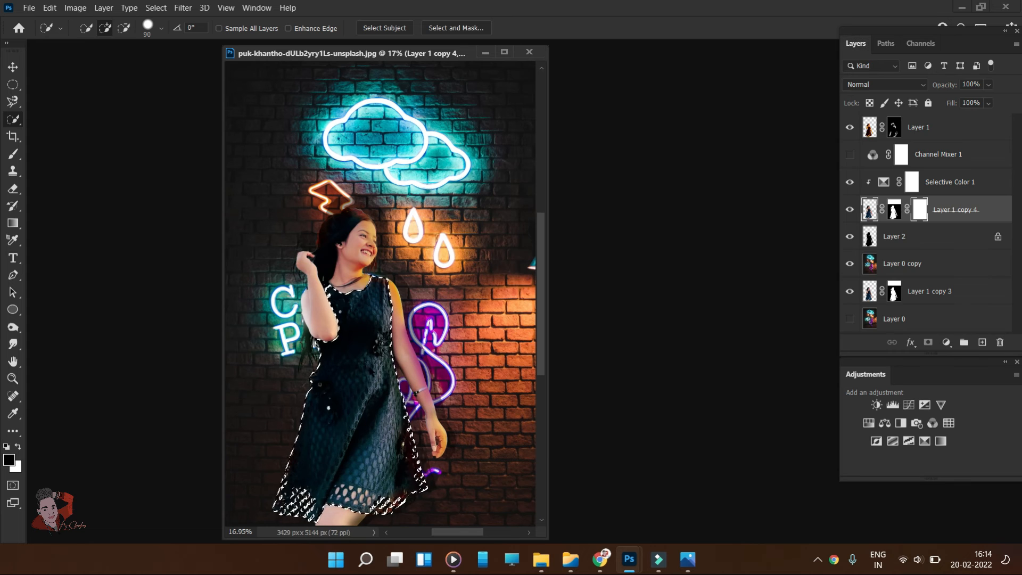
{"action": "right_click", "coordinate": [371, 119]}
{"action": "left_click", "coordinate": [444, 190]}
{"action": "left_click", "coordinate": [570, 169]}
{"action": "key", "text": "ctrl+Return"}
{"action": "scroll", "coordinate": [537, 323], "scroll_direction": "down", "scroll_amount": 1}
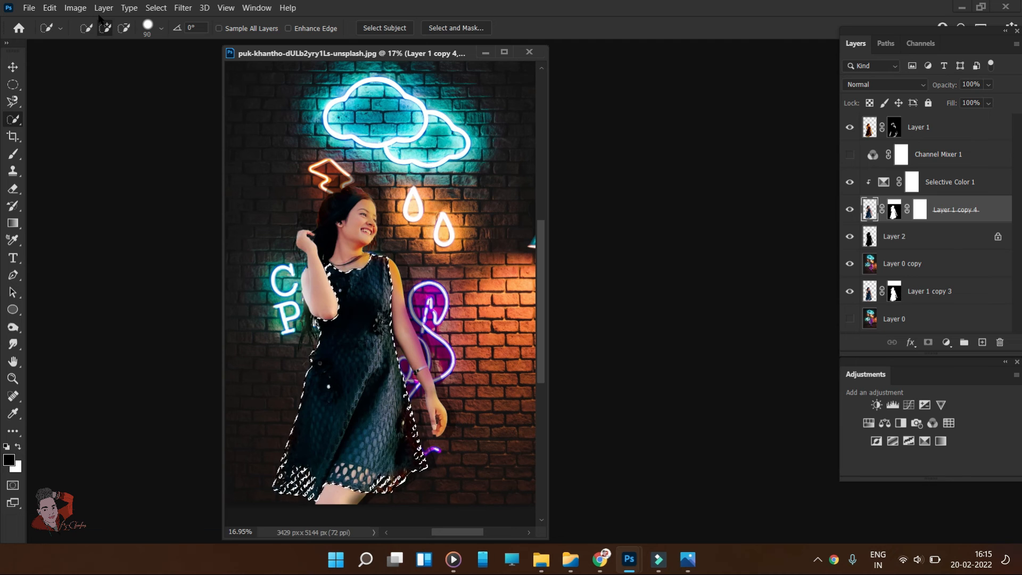
Try lowering the dress's Levels white input separately in the Red, Green and Blue channels.
{"action": "key", "text": "ctrl+l"}
{"action": "left_click_drag", "start_coordinate": [693, 299], "coordinate": [735, 299]}
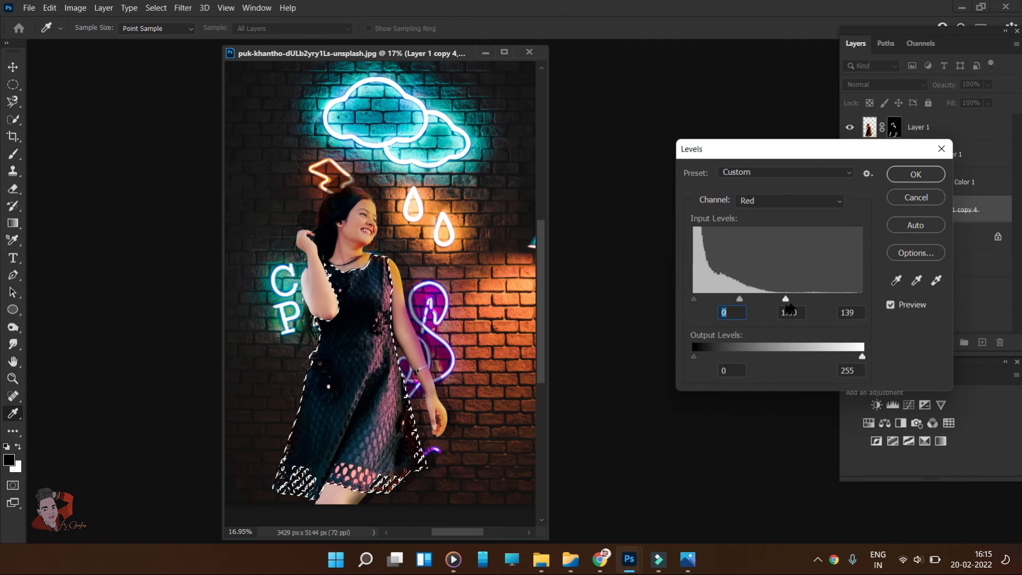
{"action": "left_click", "coordinate": [788, 200]}
{"action": "left_click", "coordinate": [785, 234]}
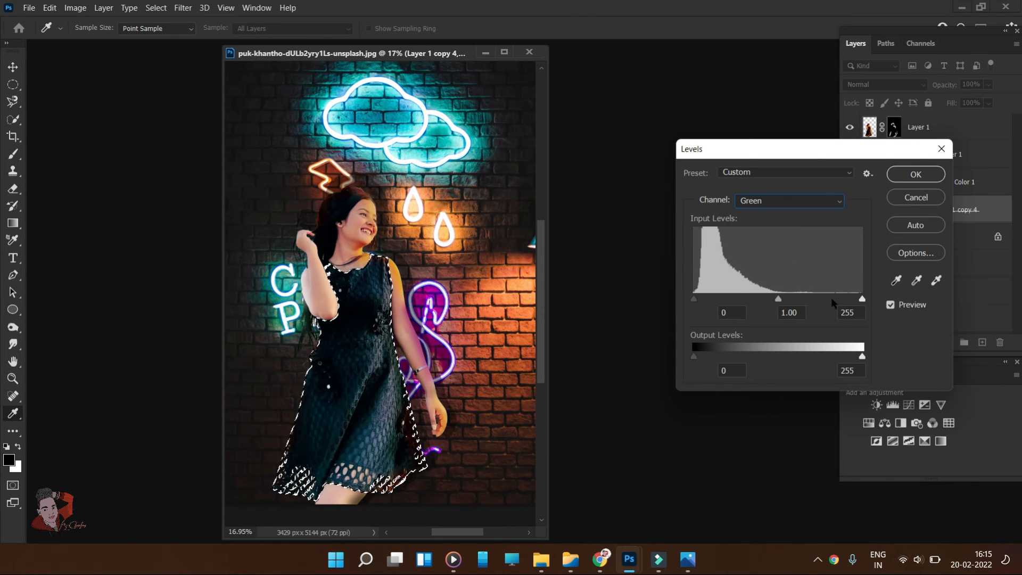
{"action": "left_click", "coordinate": [804, 202]}
{"action": "left_click", "coordinate": [798, 247]}
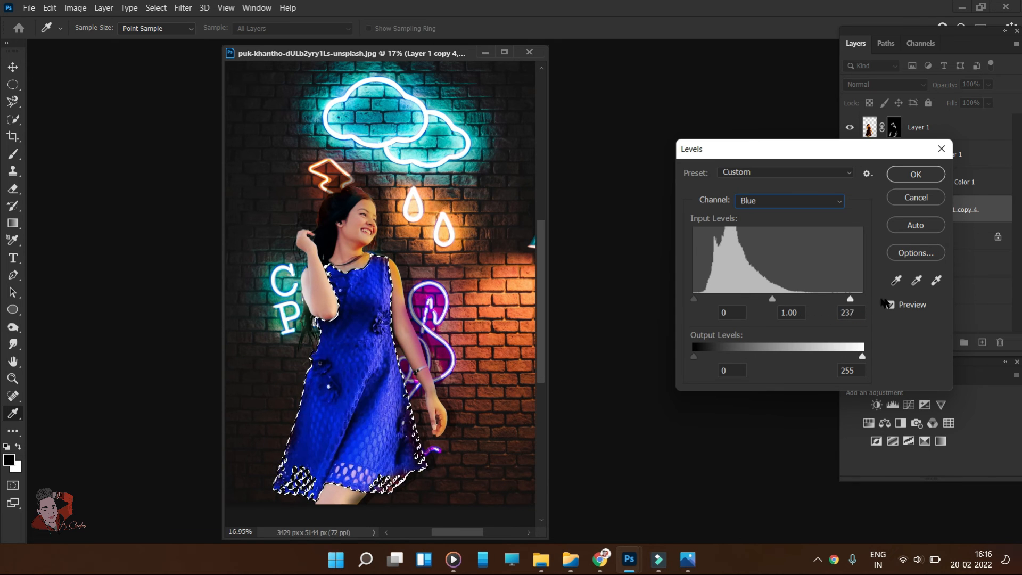
{"action": "left_click", "coordinate": [788, 200]}
{"action": "left_click", "coordinate": [787, 233]}
{"action": "left_click_drag", "start_coordinate": [863, 298], "coordinate": [834, 307]}
Test brightening the dress in the combined RGB Levels, and apply a reddish tint through the Red channel instead.
{"action": "left_click", "coordinate": [802, 200]}
{"action": "left_click", "coordinate": [801, 214]}
{"action": "left_click", "coordinate": [806, 201]}
{"action": "left_click", "coordinate": [820, 225]}
{"action": "left_click", "coordinate": [803, 200]}
{"action": "left_click", "coordinate": [798, 214]}
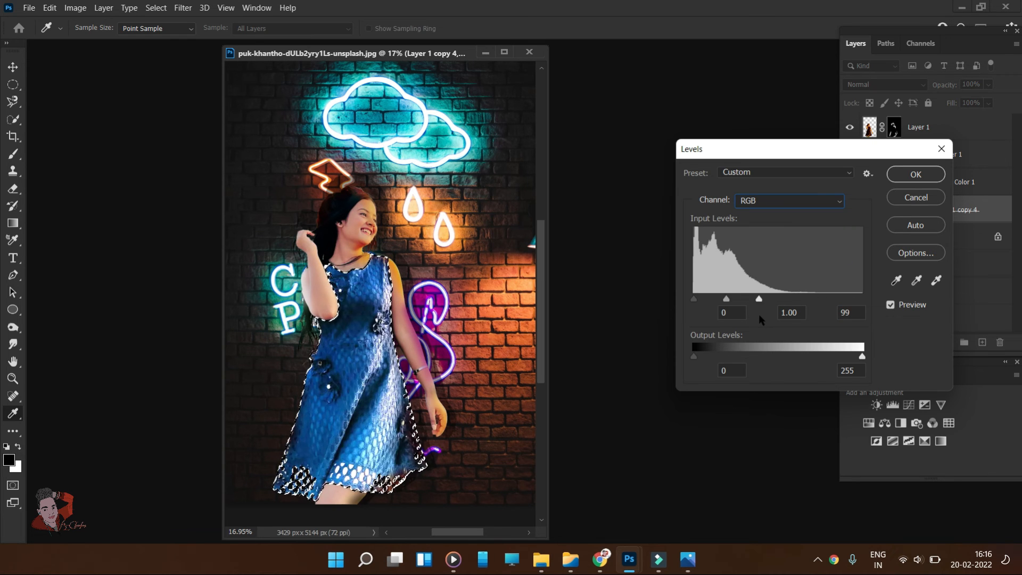
{"action": "left_click", "coordinate": [786, 203]}
{"action": "left_click", "coordinate": [783, 226]}
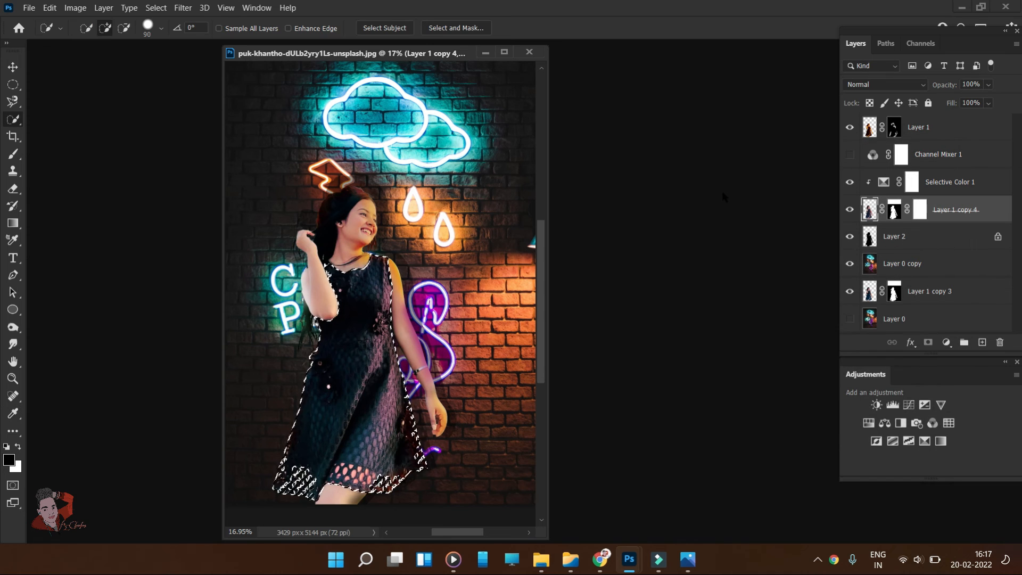
Start a Selective Color adjustment on the selected woman in Layer 1 copy 4 and adjust the Yellows.
{"action": "left_click", "coordinate": [82, 9]}
{"action": "mouse_move", "coordinate": [93, 39]}
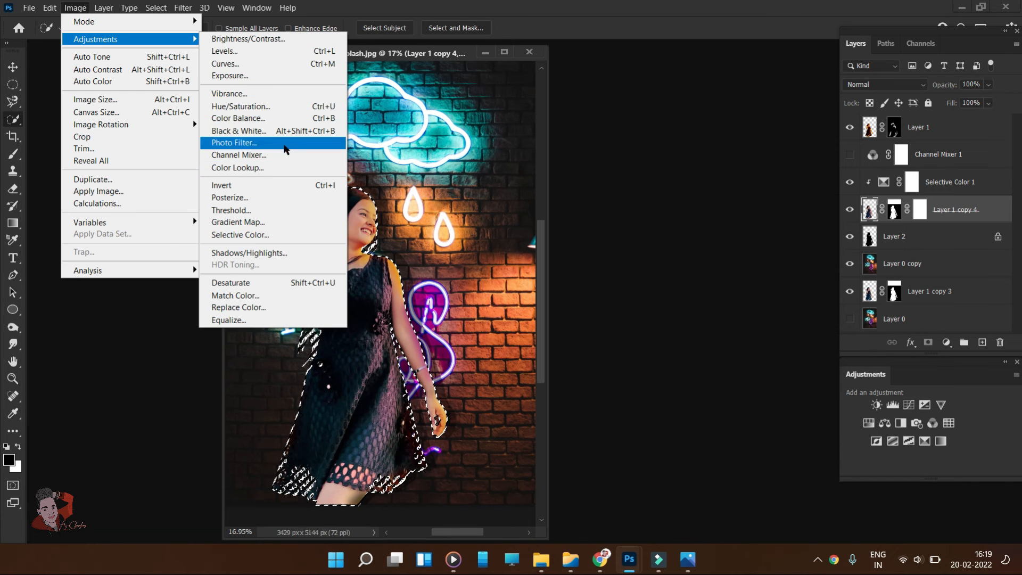
{"action": "left_click", "coordinate": [234, 235]}
{"action": "left_click", "coordinate": [689, 161]}
{"action": "left_click", "coordinate": [689, 172]}
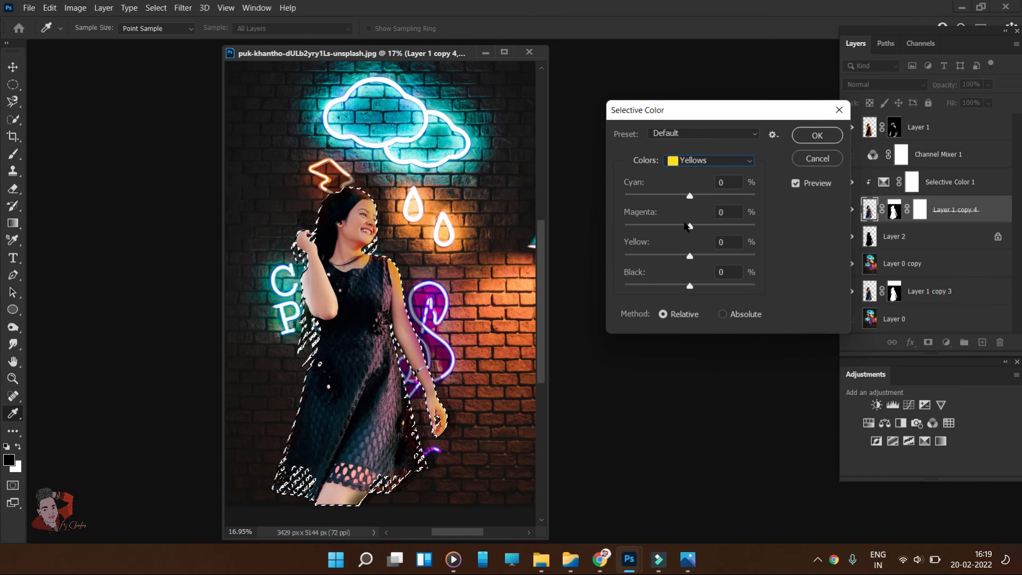
{"action": "left_click_drag", "start_coordinate": [703, 298], "coordinate": [693, 299]}
Raise the yellow amount in the Selective Color Blacks, apply the adjustment and clear the selection.
{"action": "left_click", "coordinate": [709, 157]}
{"action": "left_click", "coordinate": [690, 257]}
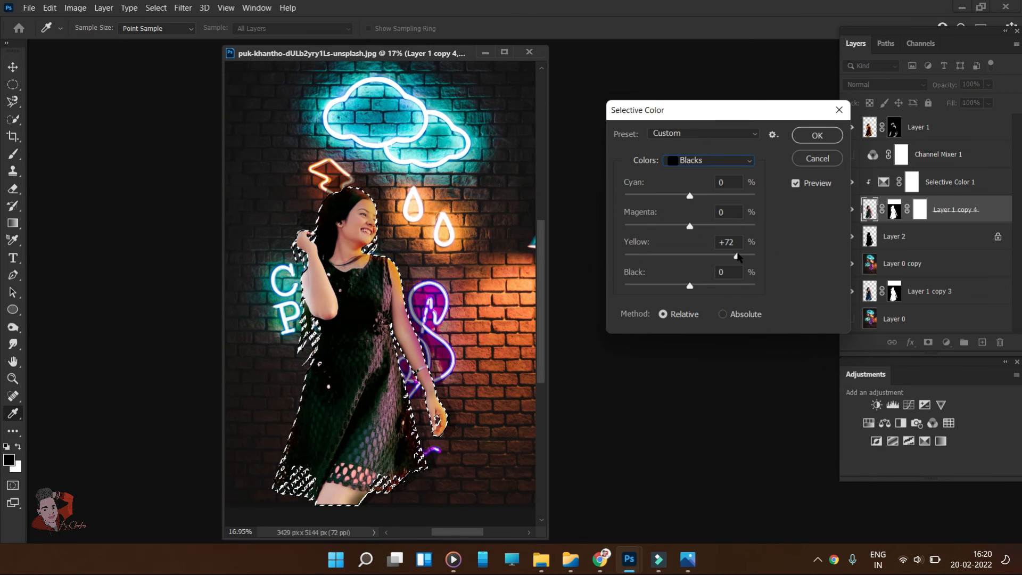
{"action": "left_click_drag", "start_coordinate": [769, 251], "coordinate": [768, 252]}
{"action": "mouse_move", "coordinate": [691, 197]}
{"action": "left_mouse_down"}
{"action": "mouse_move", "coordinate": [751, 209]}
{"action": "mouse_move", "coordinate": [691, 206]}
{"action": "left_mouse_up"}
{"action": "mouse_move", "coordinate": [690, 227]}
{"action": "left_mouse_down"}
{"action": "mouse_move", "coordinate": [707, 227]}
{"action": "mouse_move", "coordinate": [691, 233]}
{"action": "left_mouse_up"}
{"action": "mouse_move", "coordinate": [688, 285]}
{"action": "left_mouse_down"}
{"action": "mouse_move", "coordinate": [778, 288]}
{"action": "mouse_move", "coordinate": [693, 295]}
{"action": "left_mouse_up"}
{"action": "left_click", "coordinate": [804, 136]}
{"action": "key", "text": "ctrl+d"}
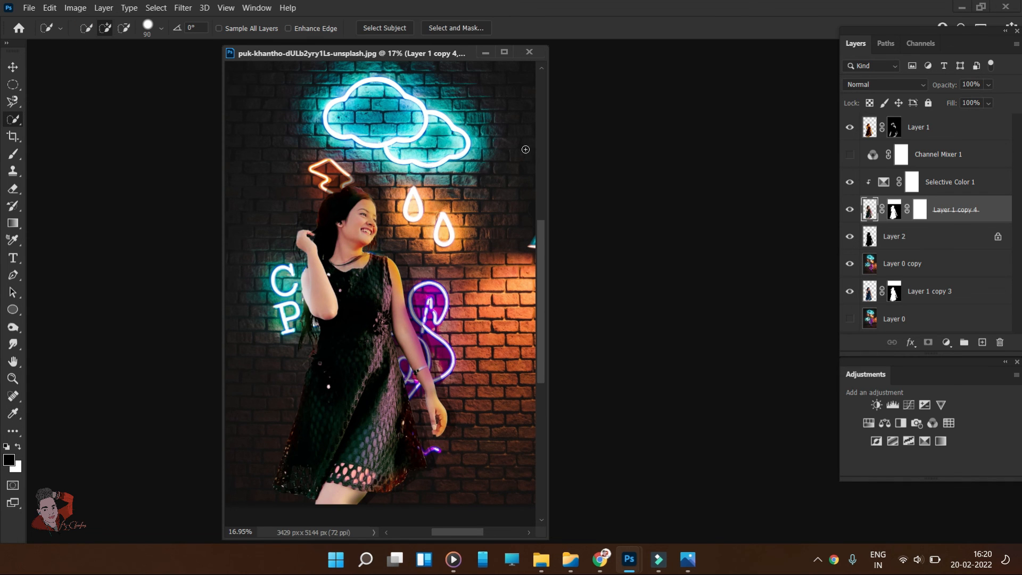
Paint a soft glow over the raindrops and other neon signs on Layer 0 copy, using colours sampled from them.
{"action": "left_click", "coordinate": [872, 258]}
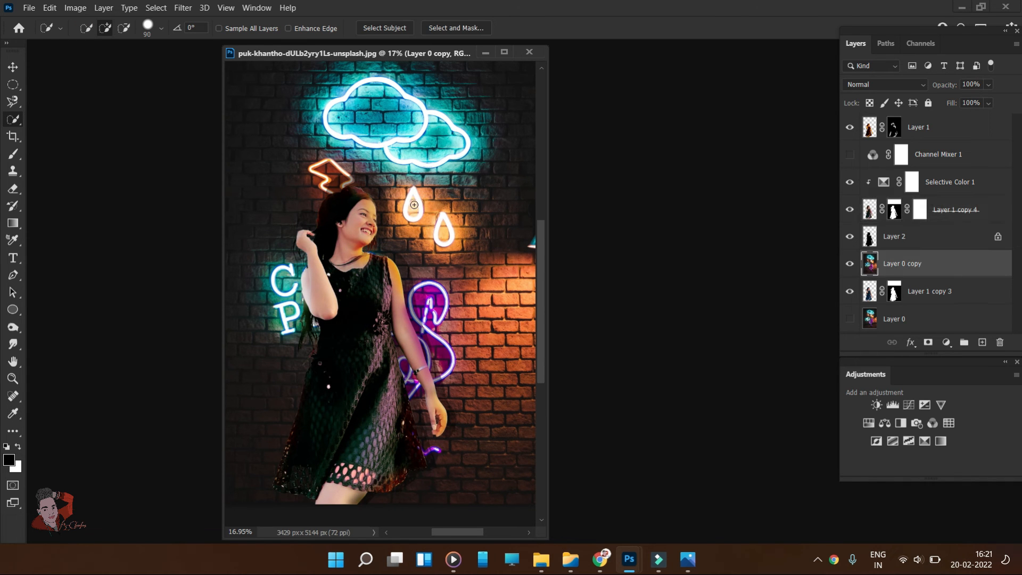
{"action": "key", "text": "b"}
{"action": "left_click", "coordinate": [414, 207], "text": "alt"}
{"action": "left_click_drag", "start_coordinate": [412, 207], "coordinate": [433, 207]}
{"action": "left_click", "coordinate": [414, 206]}
{"action": "left_click", "coordinate": [449, 231]}
{"action": "left_click", "coordinate": [440, 126], "text": "alt"}
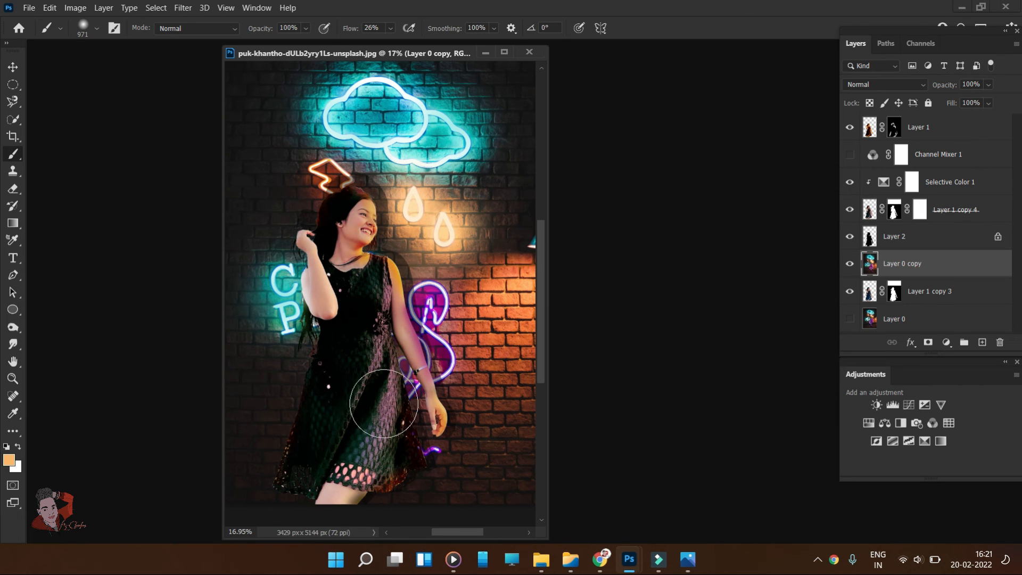
Add a new layer clipped to Layer 1 copy 4, set brush flow to 13% and load the woman's outline as a selection.
{"action": "left_click", "coordinate": [936, 201]}
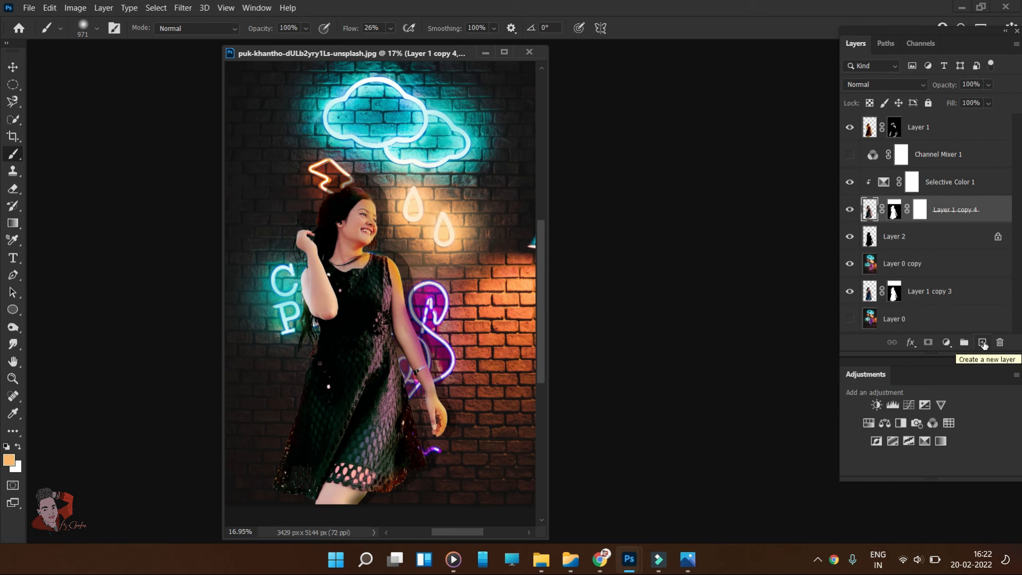
{"action": "left_click", "coordinate": [982, 342]}
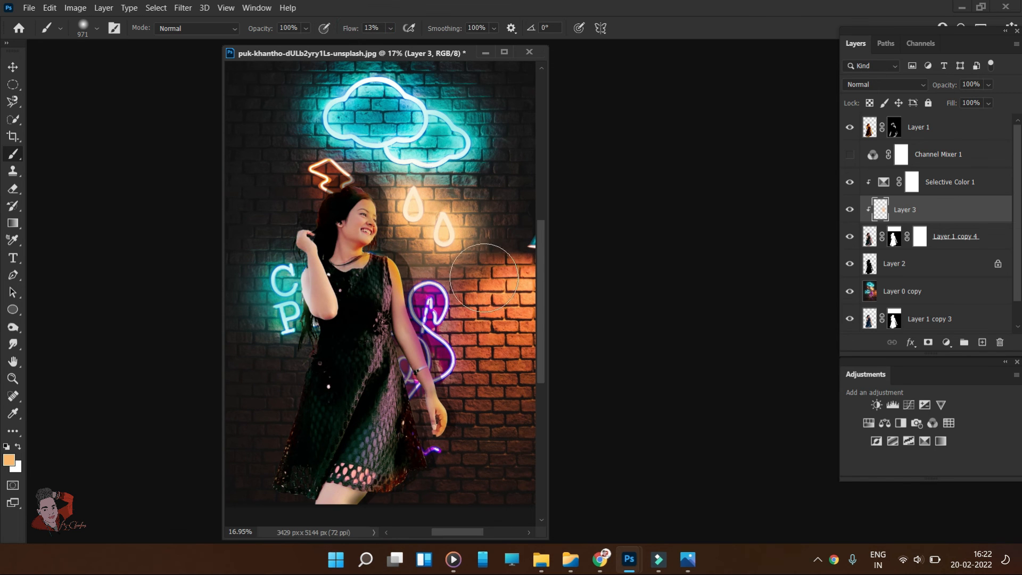
{"action": "left_click", "coordinate": [869, 128], "text": "ctrl"}
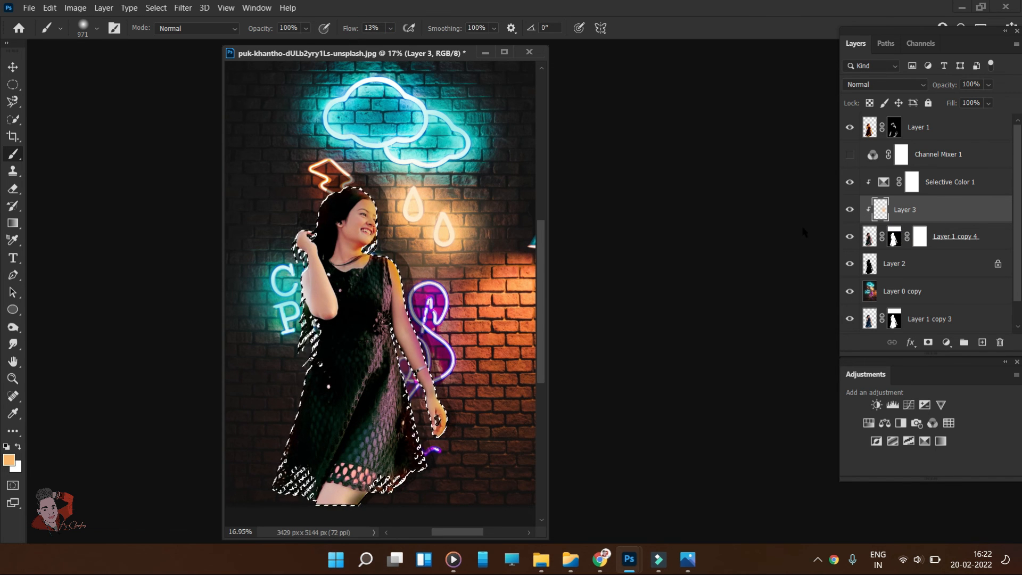
{"action": "left_click", "coordinate": [13, 102]}
{"action": "left_click", "coordinate": [13, 119]}
{"action": "key", "text": "ctrl+shift+i"}
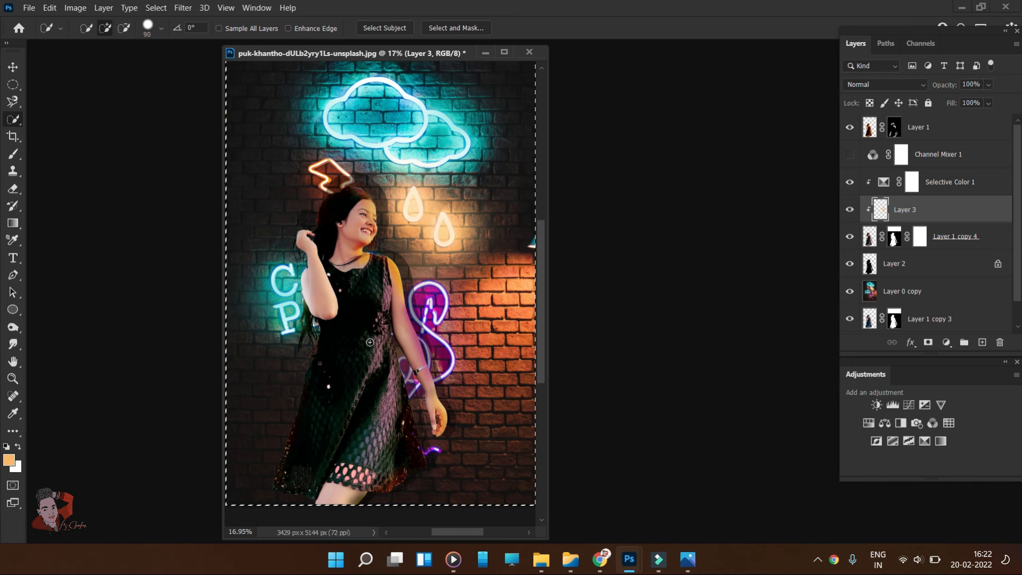
{"action": "left_click", "coordinate": [865, 239]}
{"action": "key", "text": "ctrl+z"}
{"action": "key", "text": "ctrl+z"}
{"action": "key", "text": "ctrl+z"}
{"action": "key", "text": "ctrl+z"}
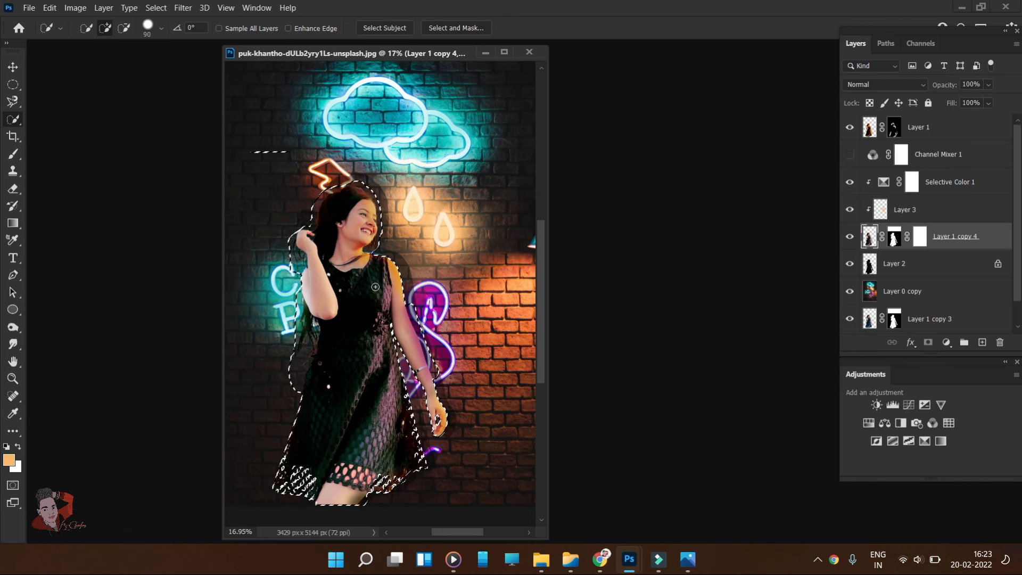
Select only the dress and fill it on Layer 3 with orange sampled from the lit bricks, clearing the selection after filling.
{"action": "mouse_move", "coordinate": [409, 321]}
{"action": "left_mouse_down"}
{"action": "mouse_move", "coordinate": [380, 272]}
{"action": "mouse_move", "coordinate": [339, 396]}
{"action": "mouse_move", "coordinate": [430, 479]}
{"action": "mouse_move", "coordinate": [319, 363]}
{"action": "left_mouse_up"}
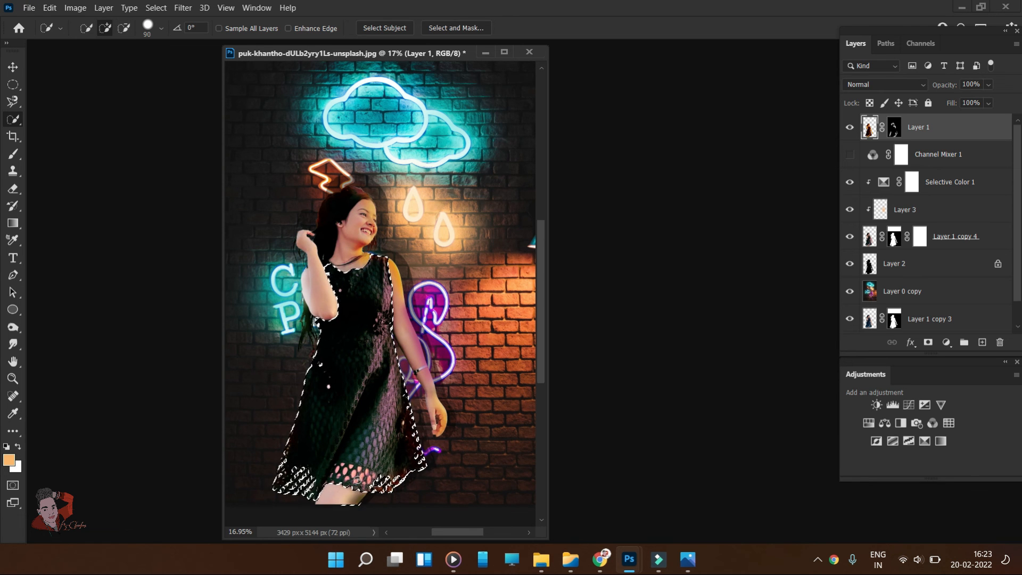
{"action": "left_click", "coordinate": [905, 209]}
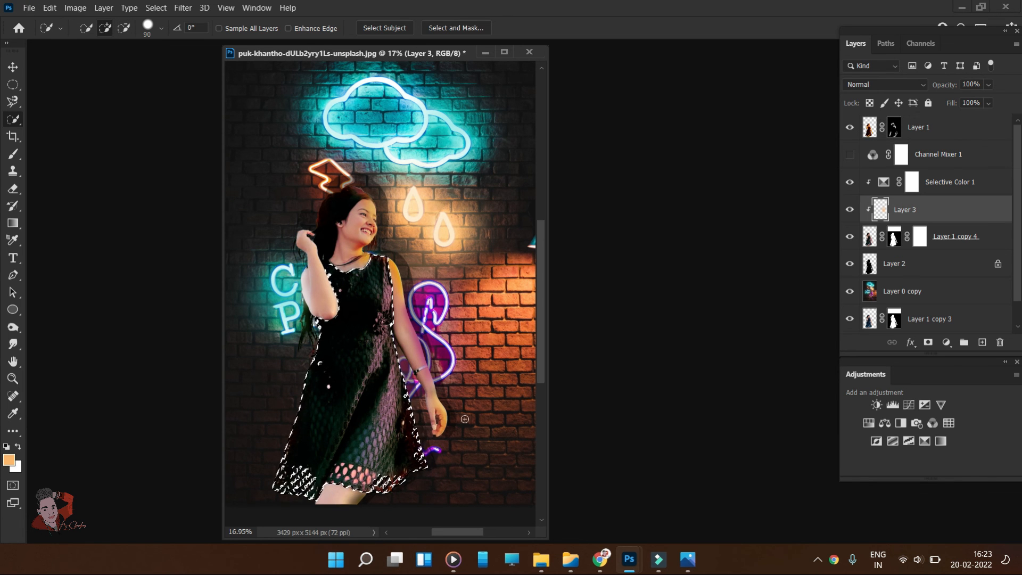
{"action": "key", "text": "b"}
{"action": "left_click", "coordinate": [495, 303], "text": "alt"}
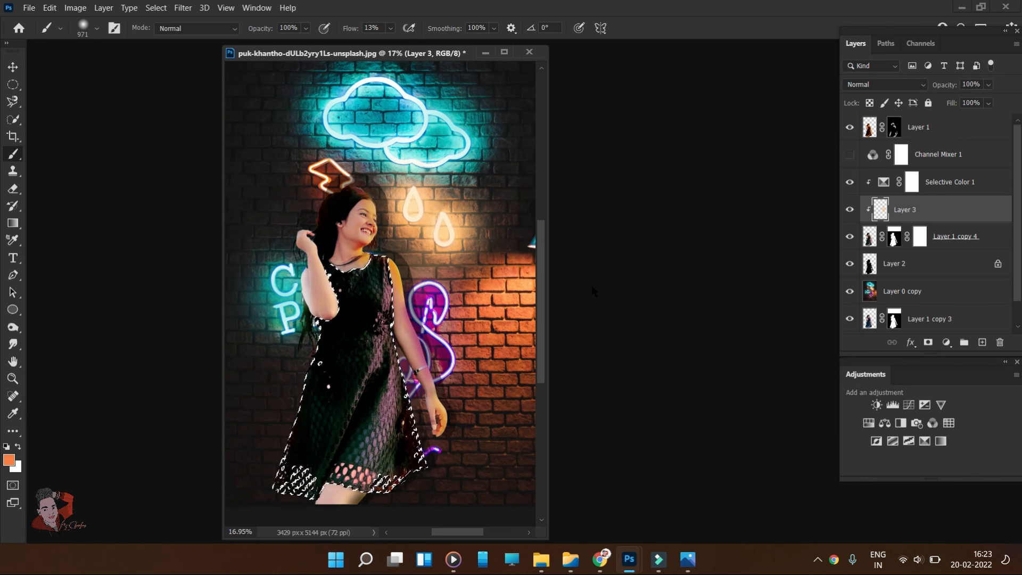
{"action": "key", "text": "alt+BackSpace"}
{"action": "key", "text": "ctrl+d"}
Blend the orange dress fill on Layer 3 with Overlay mode at 64% fill.
{"action": "left_click", "coordinate": [884, 84]}
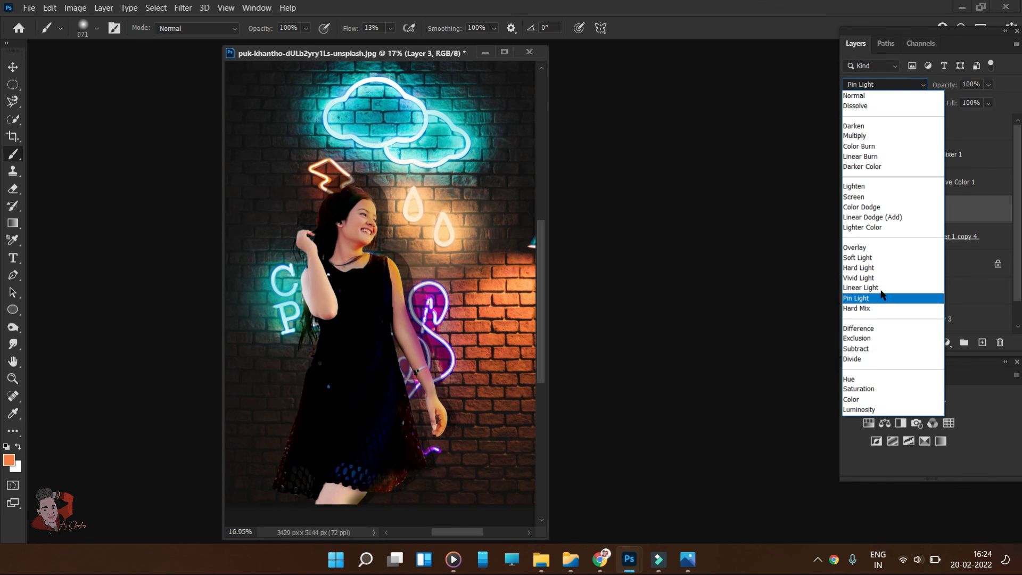
{"action": "left_click", "coordinate": [885, 248]}
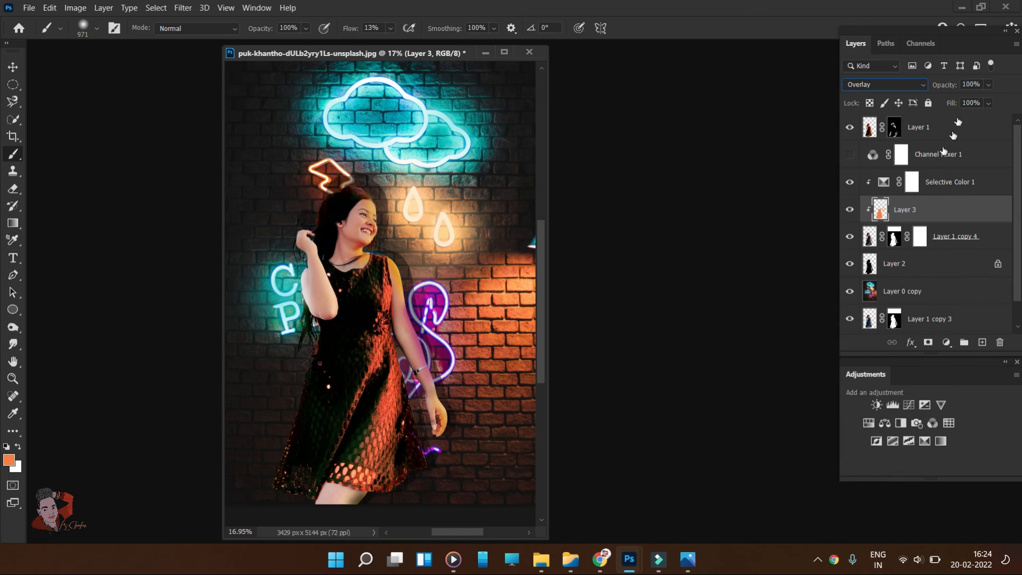
{"action": "left_click_drag", "start_coordinate": [990, 117], "coordinate": [1005, 131]}
{"action": "left_click", "coordinate": [884, 84]}
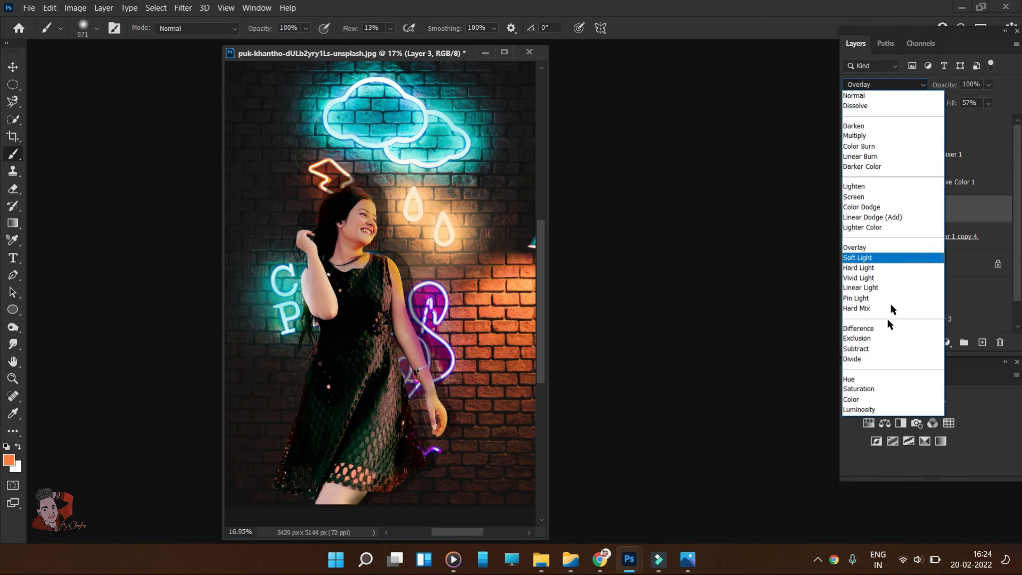
{"action": "left_click", "coordinate": [881, 247]}
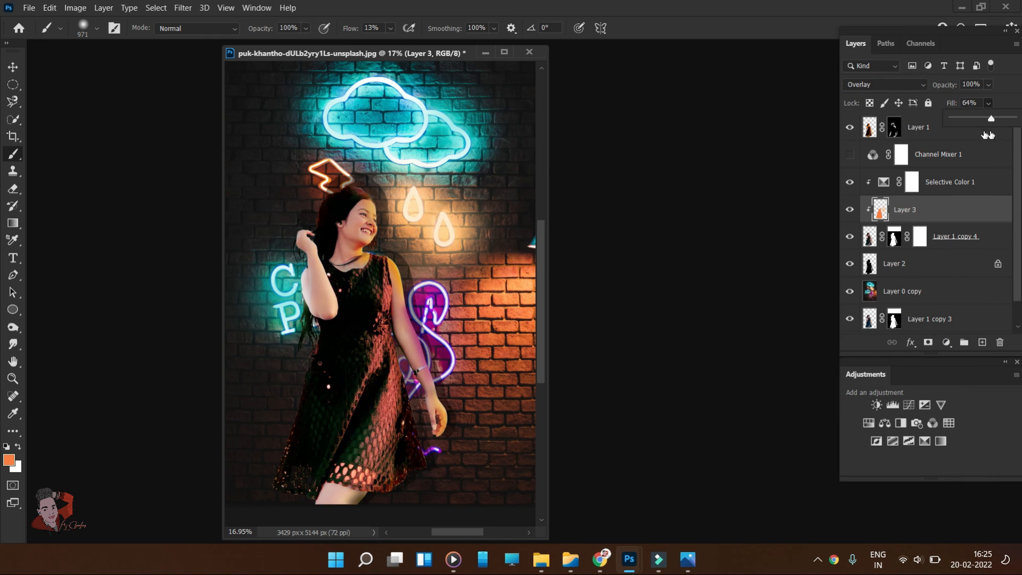
{"action": "left_click", "coordinate": [722, 207]}
Load the woman's outline as a selection on Layer 1 copy 4 and set the brush flow to 21%.
{"action": "scroll", "coordinate": [299, 216], "scroll_direction": "up", "scroll_amount": 5}
{"action": "mouse_move", "coordinate": [306, 219]}
{"action": "left_mouse_down"}
{"action": "mouse_move", "coordinate": [381, 228]}
{"action": "mouse_move", "coordinate": [290, 245]}
{"action": "left_mouse_up"}
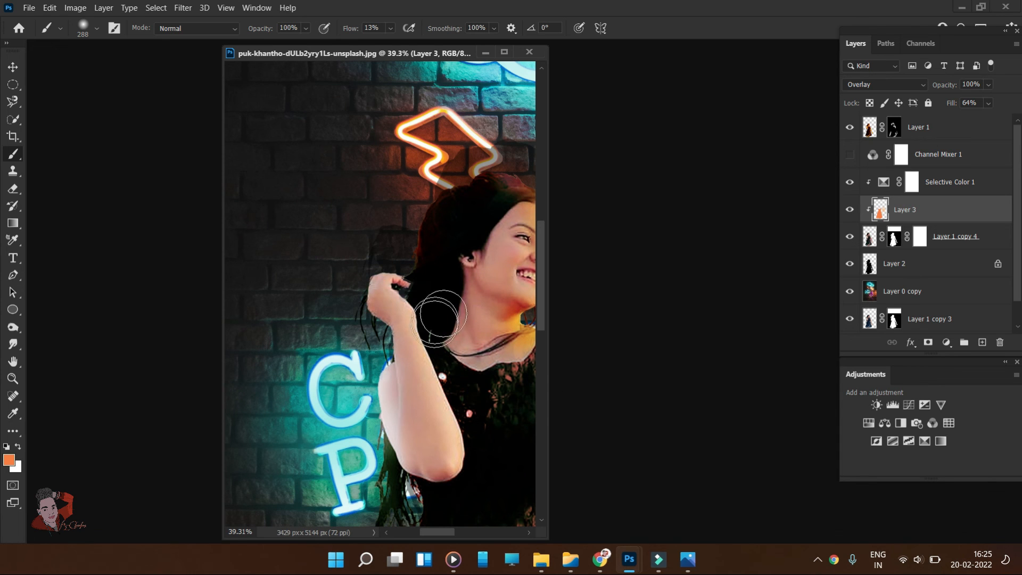
{"action": "key", "text": "alt+bracketleft"}
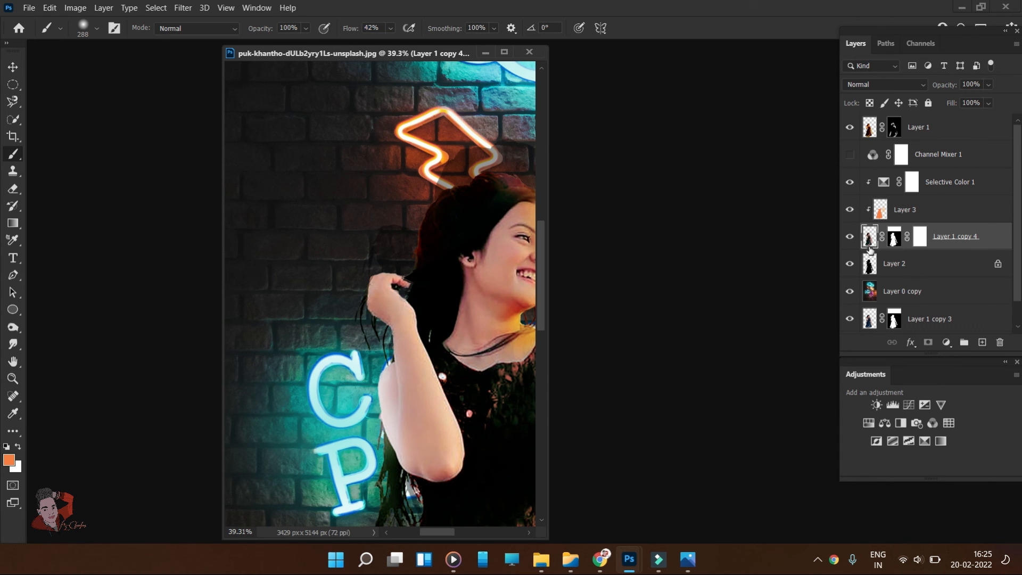
{"action": "left_click", "coordinate": [869, 128], "text": "ctrl"}
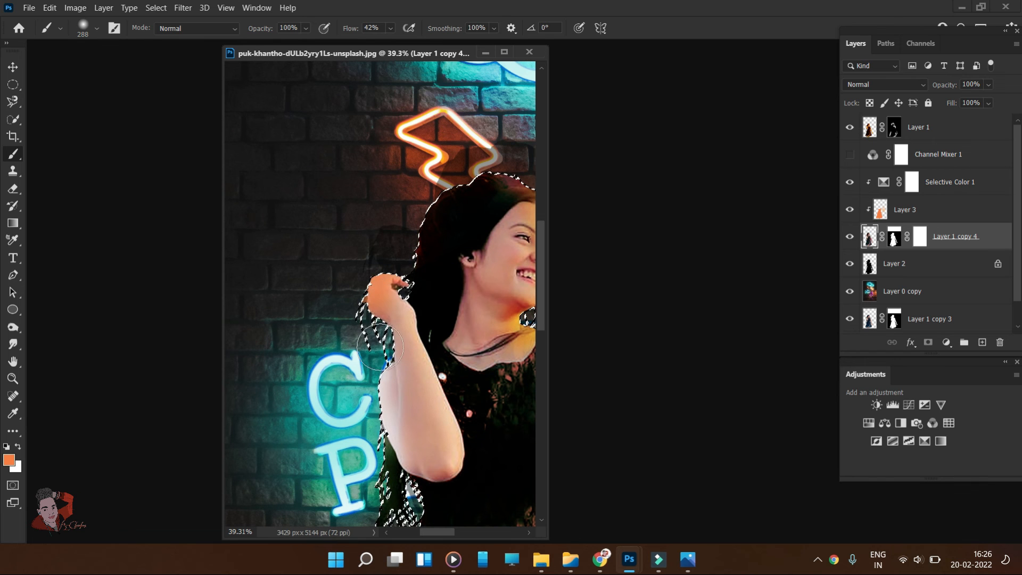
{"action": "key", "text": "shift+2"}
{"action": "key", "text": "shift+1"}
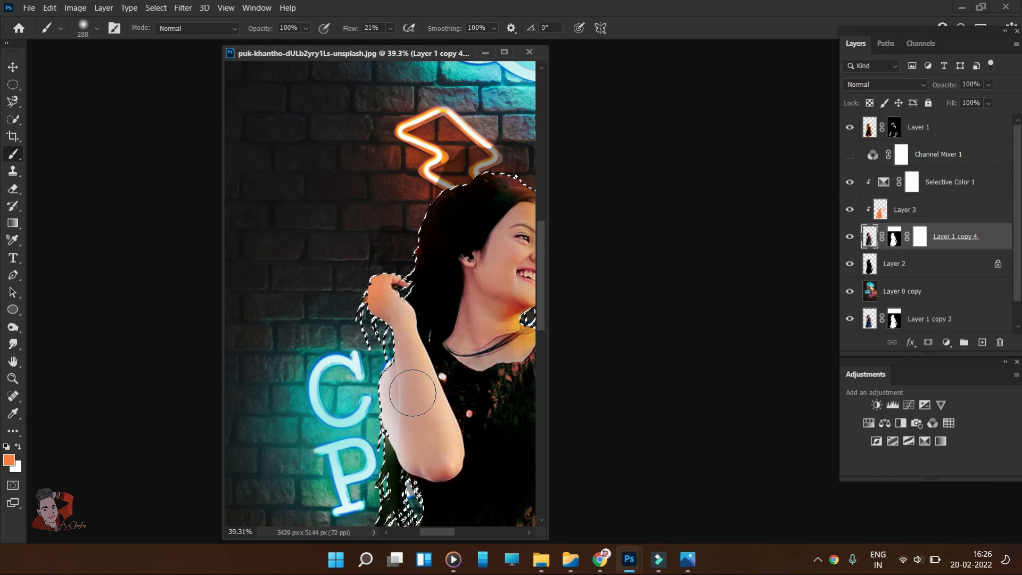
Paint teal light along the outer edge of the raised arm, using a colour sampled from the glow around the CP neon letters.
{"action": "left_click", "coordinate": [342, 401], "text": "alt"}
{"action": "left_click_drag", "start_coordinate": [371, 399], "coordinate": [368, 382]}
{"action": "left_click_drag", "start_coordinate": [475, 333], "coordinate": [434, 295]}
{"action": "left_click_drag", "start_coordinate": [453, 282], "coordinate": [421, 283]}
Paint a faint teal tint on the woman's jaw and neck with brush flow at 5%, then clear the selection.
{"action": "key", "text": "shift+0"}
{"action": "key", "text": "shift+5"}
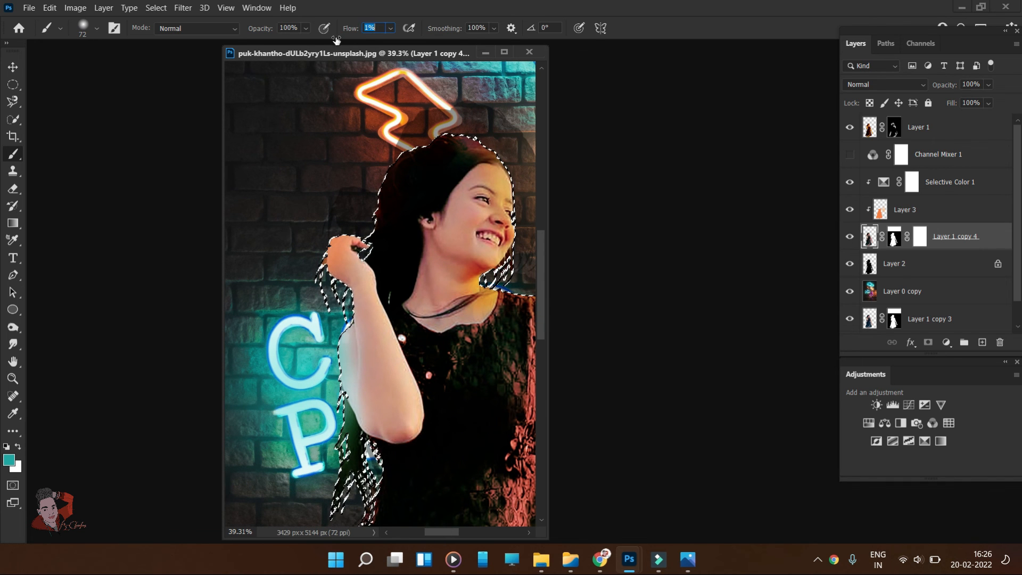
{"action": "left_click", "coordinate": [433, 256], "text": "alt"}
{"action": "left_click", "coordinate": [285, 356], "text": "alt"}
{"action": "left_click_drag", "start_coordinate": [427, 237], "coordinate": [445, 266]}
{"action": "scroll", "coordinate": [445, 266], "scroll_direction": "down", "scroll_amount": 3}
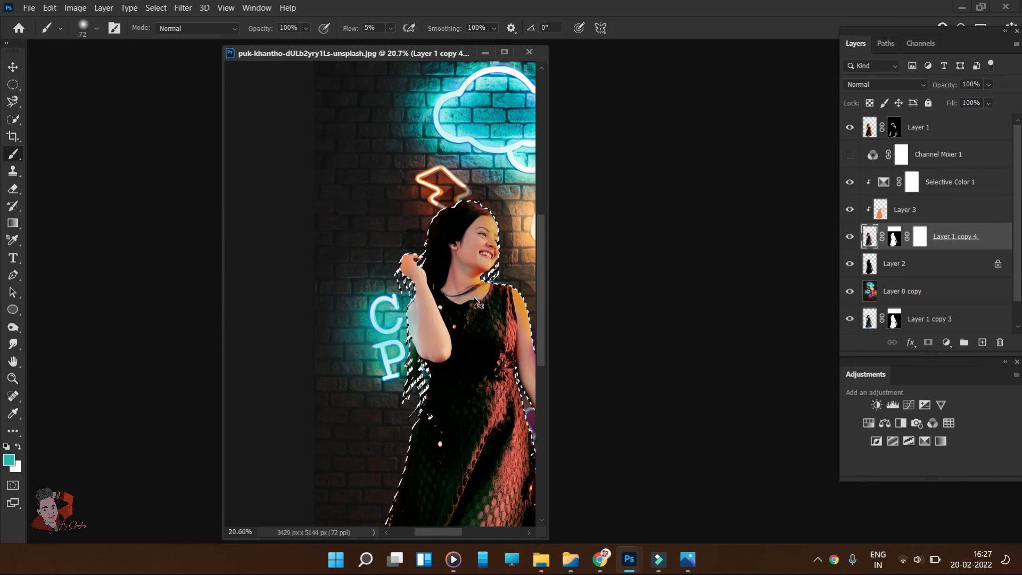
{"action": "scroll", "coordinate": [471, 279], "scroll_direction": "up", "scroll_amount": 4}
{"action": "scroll", "coordinate": [470, 278], "scroll_direction": "up", "scroll_amount": 3}
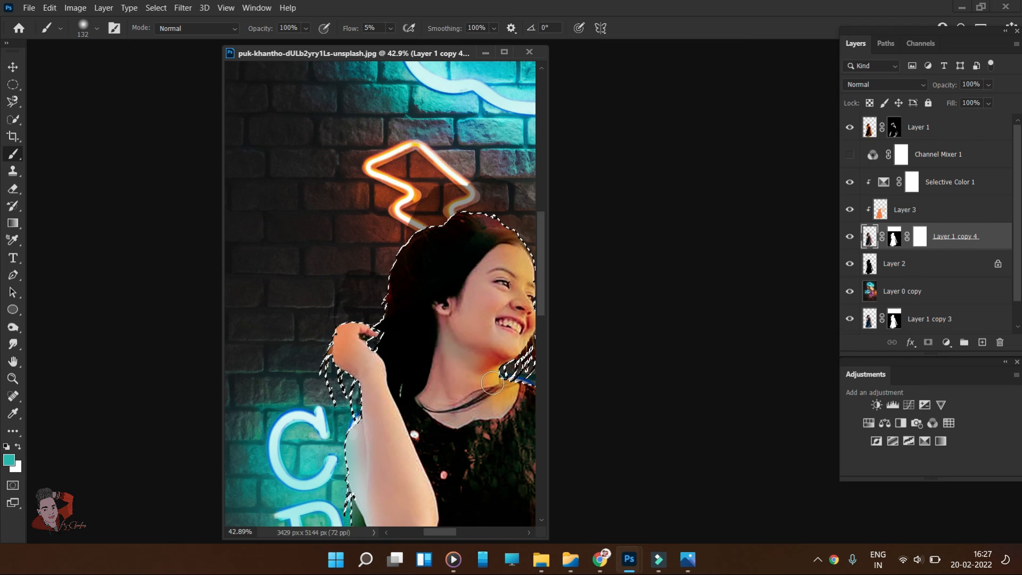
{"action": "scroll", "coordinate": [478, 378], "scroll_direction": "down", "scroll_amount": 3}
{"action": "scroll", "coordinate": [375, 234], "scroll_direction": "down", "scroll_amount": 5}
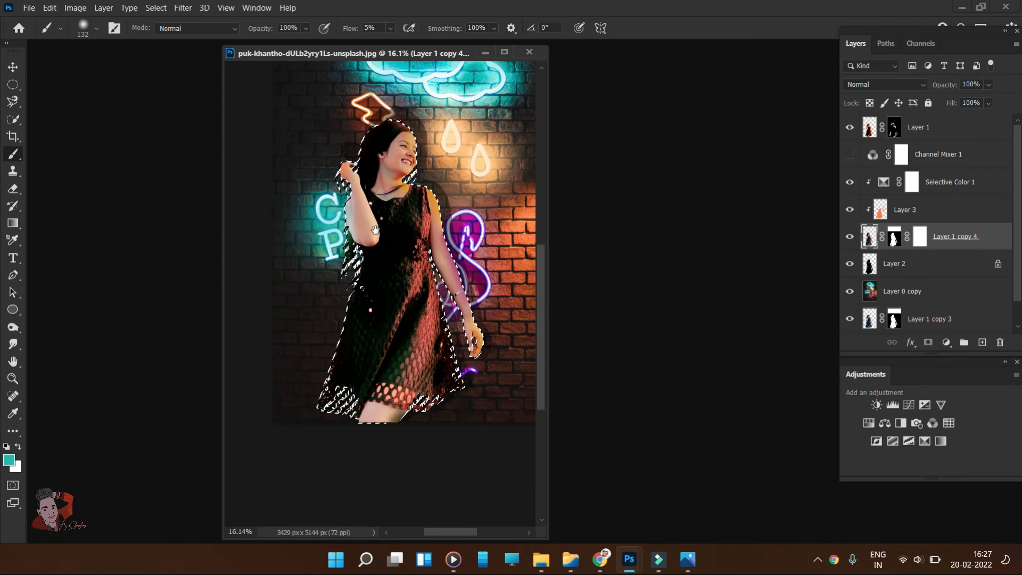
{"action": "key", "text": "ctrl+d"}
Paint a faint orange glow on Layer 0 copy over the wall beside the dress hem.
{"action": "left_click", "coordinate": [871, 292]}
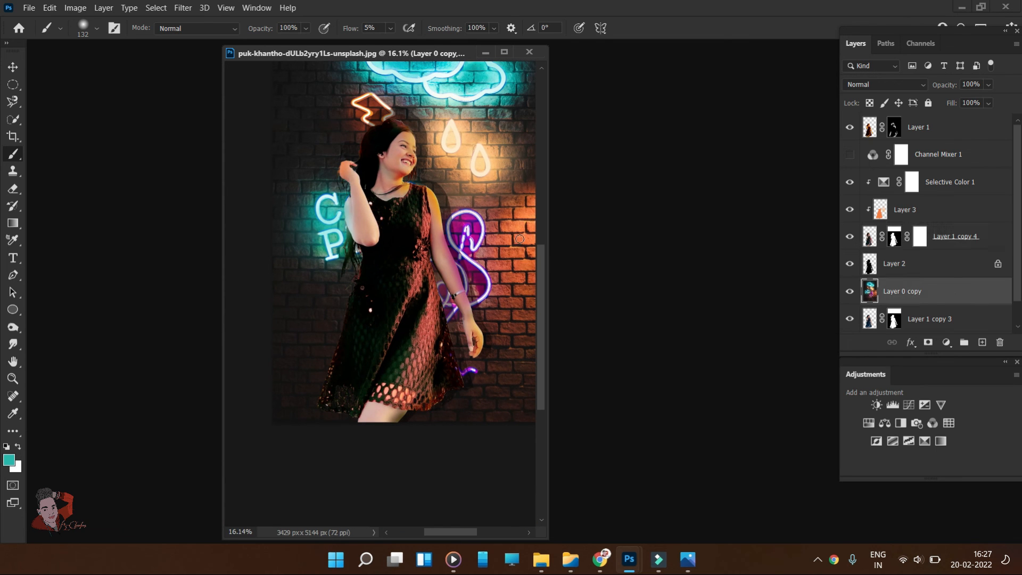
{"action": "left_click_drag", "start_coordinate": [321, 390], "coordinate": [341, 393]}
{"action": "key", "text": "ctrl+0"}
{"action": "scroll", "coordinate": [857, 285], "scroll_direction": "down", "scroll_amount": 1}
{"action": "scroll", "coordinate": [857, 285], "scroll_direction": "up", "scroll_amount": 1}
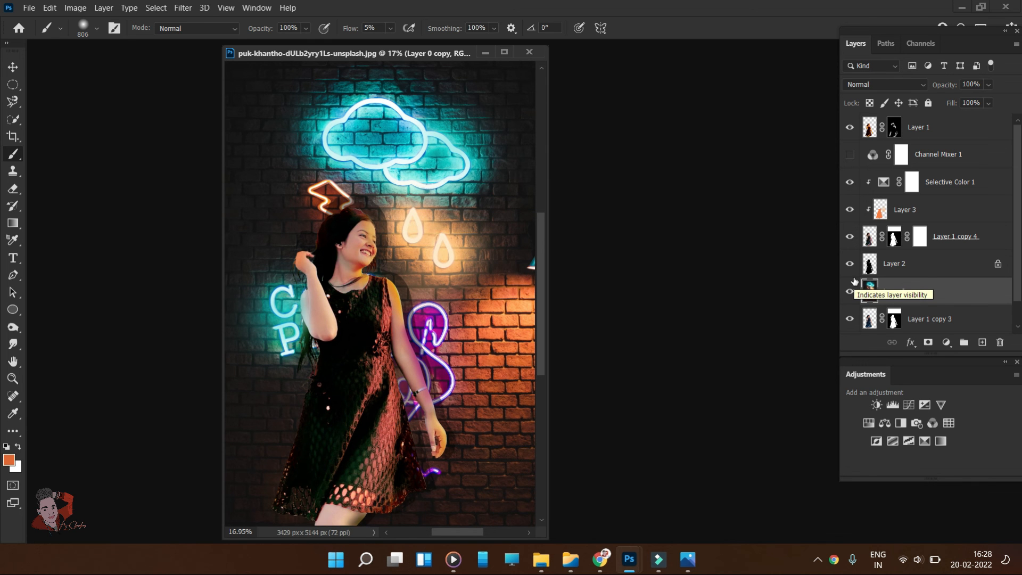